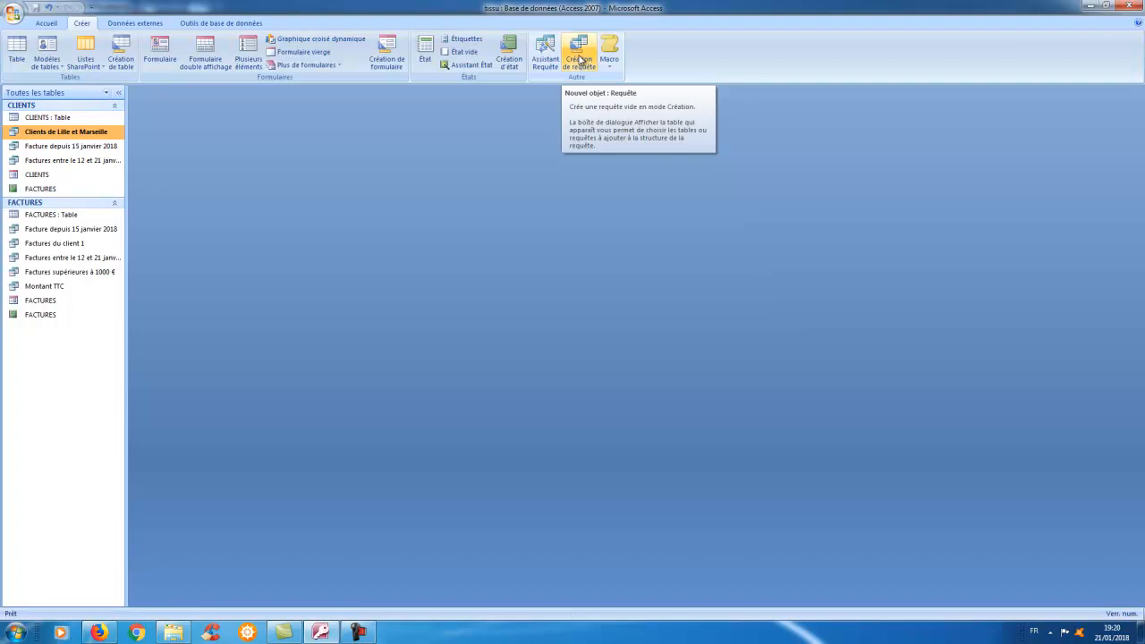
Create a new query in design view based on the CLIENTS table and enlarge its field list to show all fields
click(580, 59)
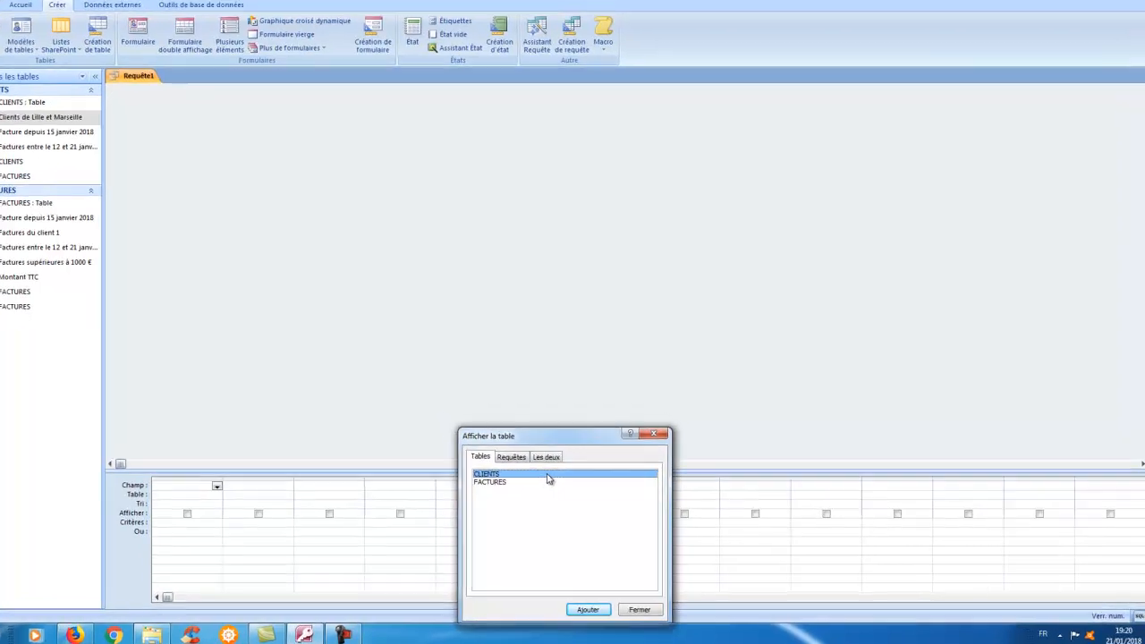
click(549, 623)
click(612, 623)
drag(106, 100, 206, 217)
Add the N°CLIENT, TITRE, NOM, SOCIETE, ADRESSE, CP and VILLE fields to the query grid
double_click(50, 33)
double_click(48, 47)
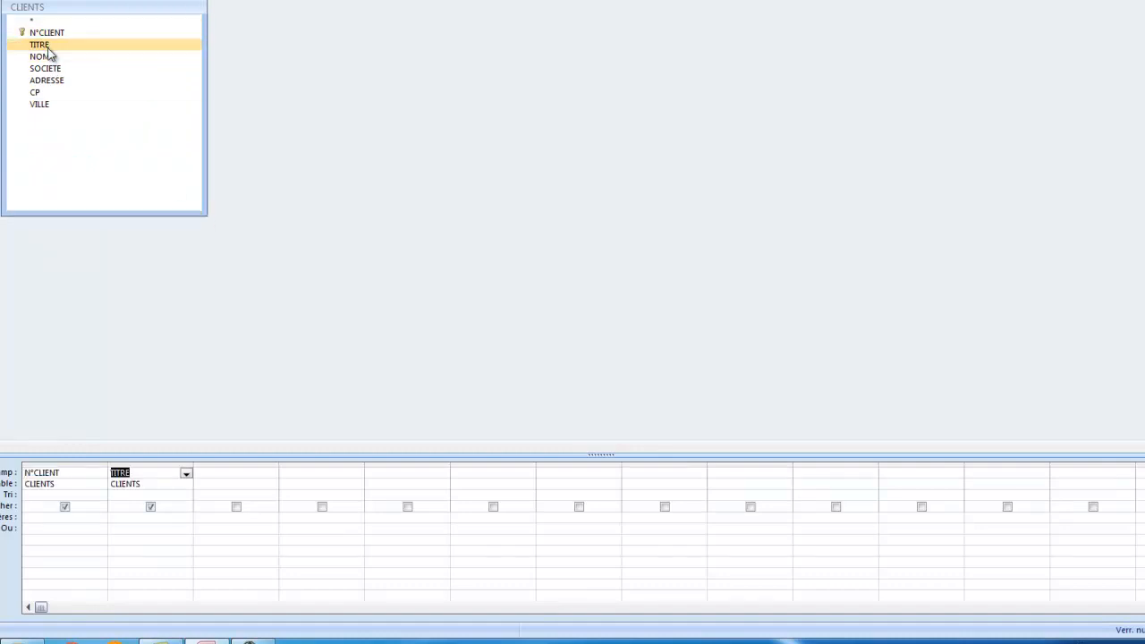
click(51, 57)
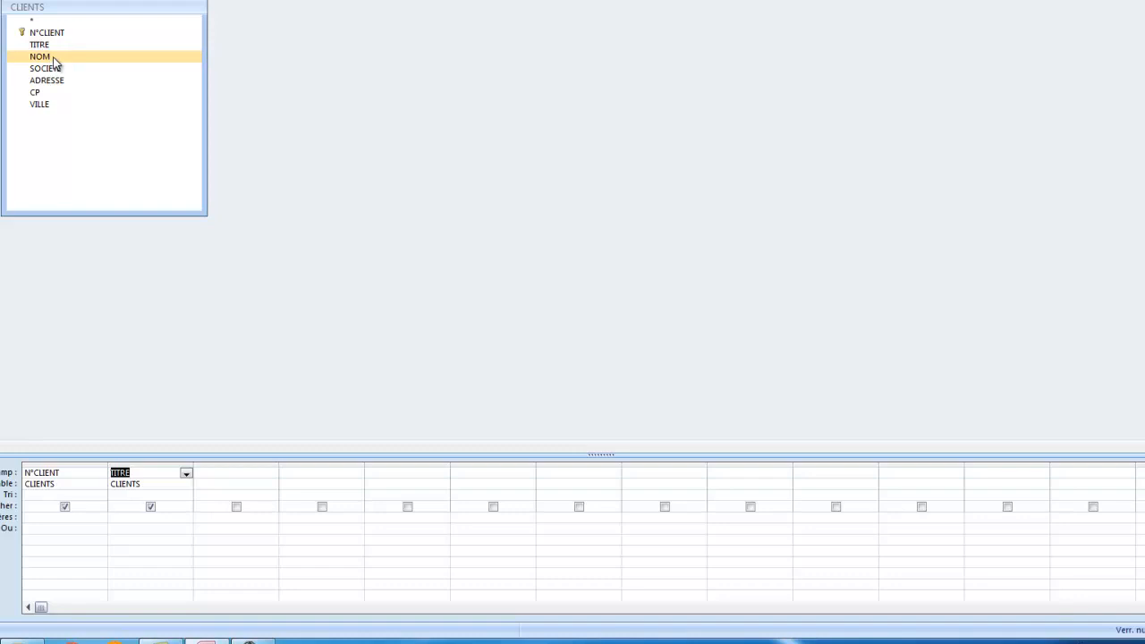
double_click(54, 59)
click(59, 70)
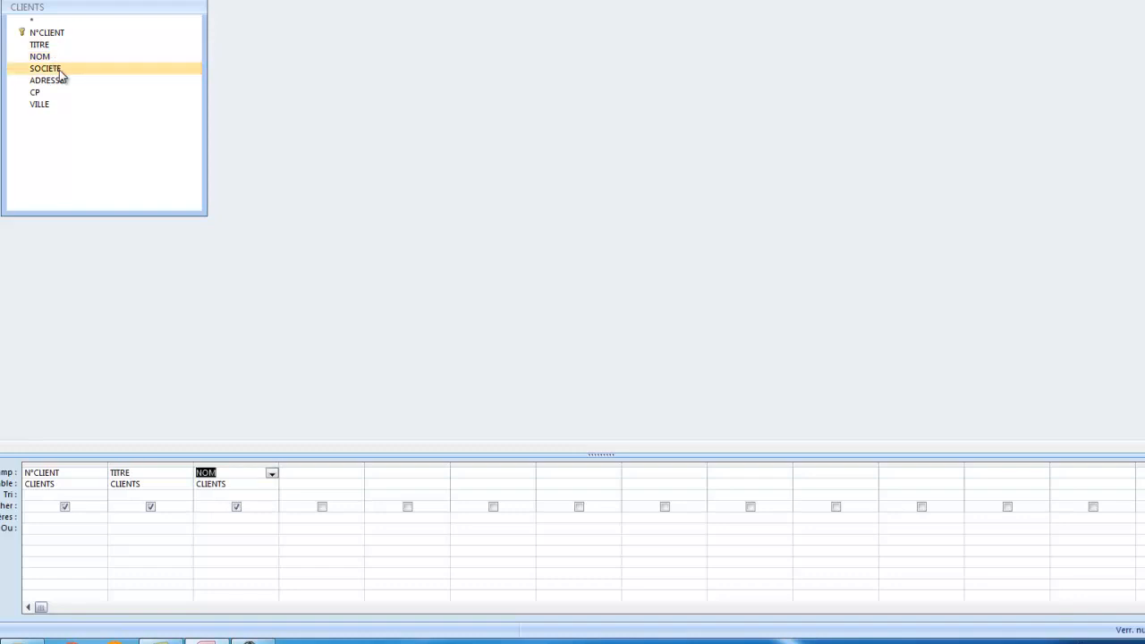
double_click(60, 70)
click(60, 80)
double_click(63, 81)
click(63, 93)
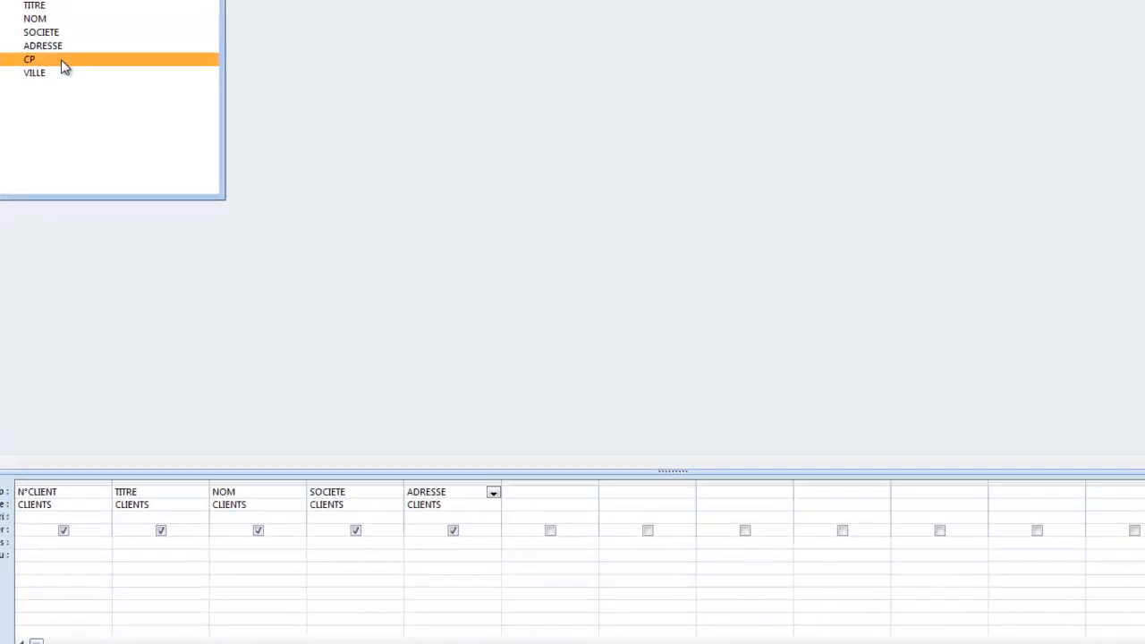
double_click(61, 60)
click(61, 71)
double_click(61, 72)
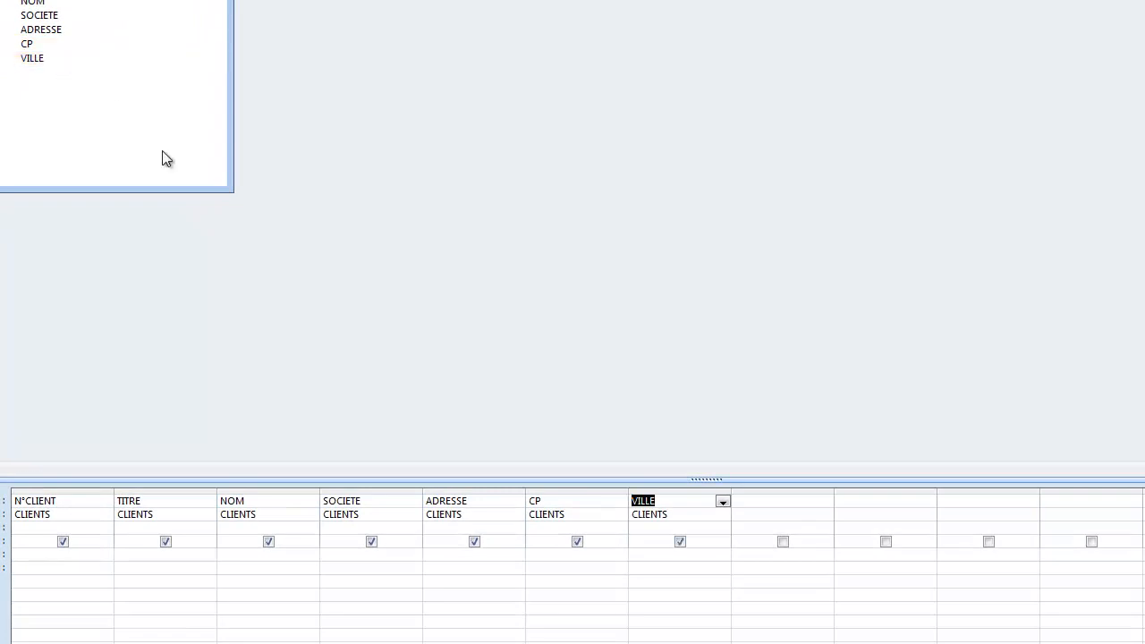
Set the criterion of the CP field to "13*" and run the query
click(544, 556)
text(13*")
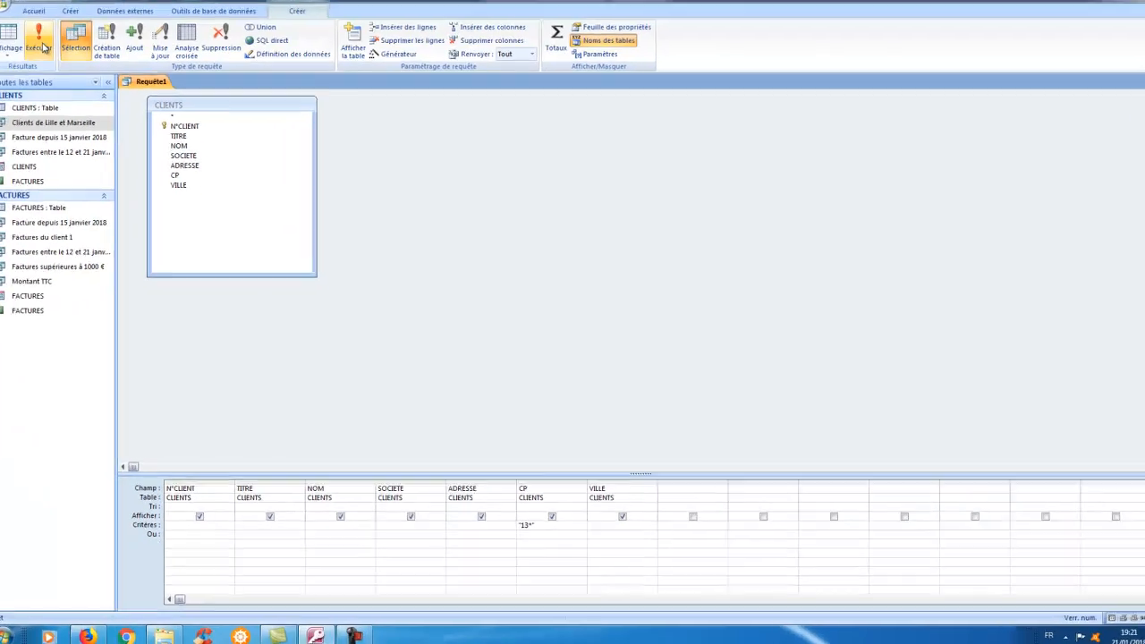
click(55, 56)
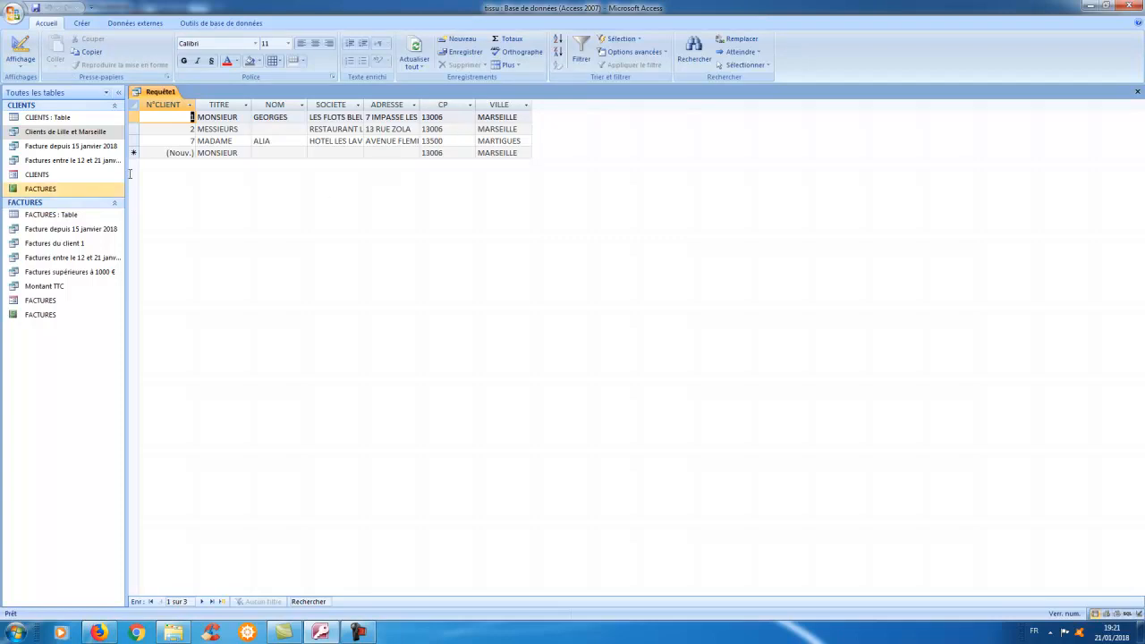
Save the query as "Clients dans les Bouches du Rhône" and close it
right_click(155, 92)
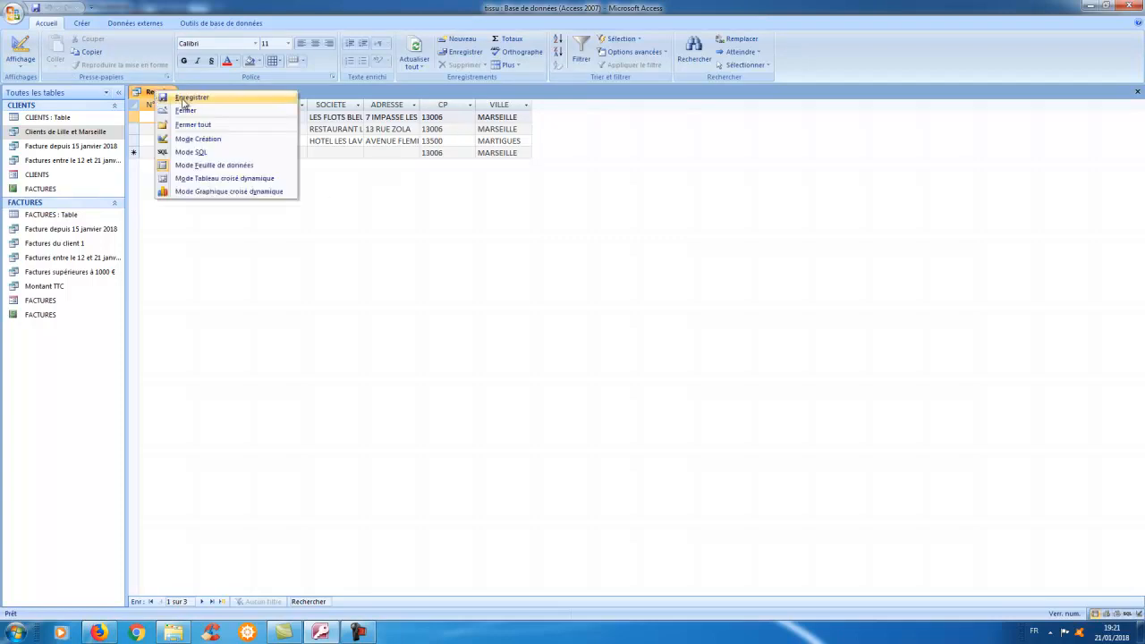
click(183, 99)
text(Clients dans les Bouches du R)
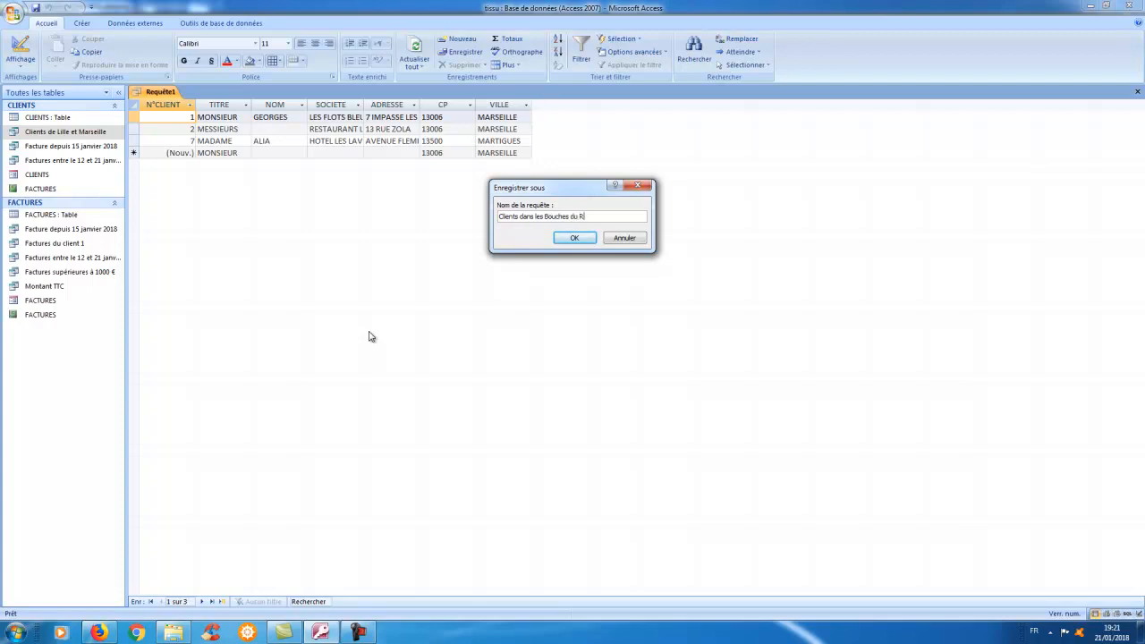
text(hône)
click(573, 240)
right_click(208, 95)
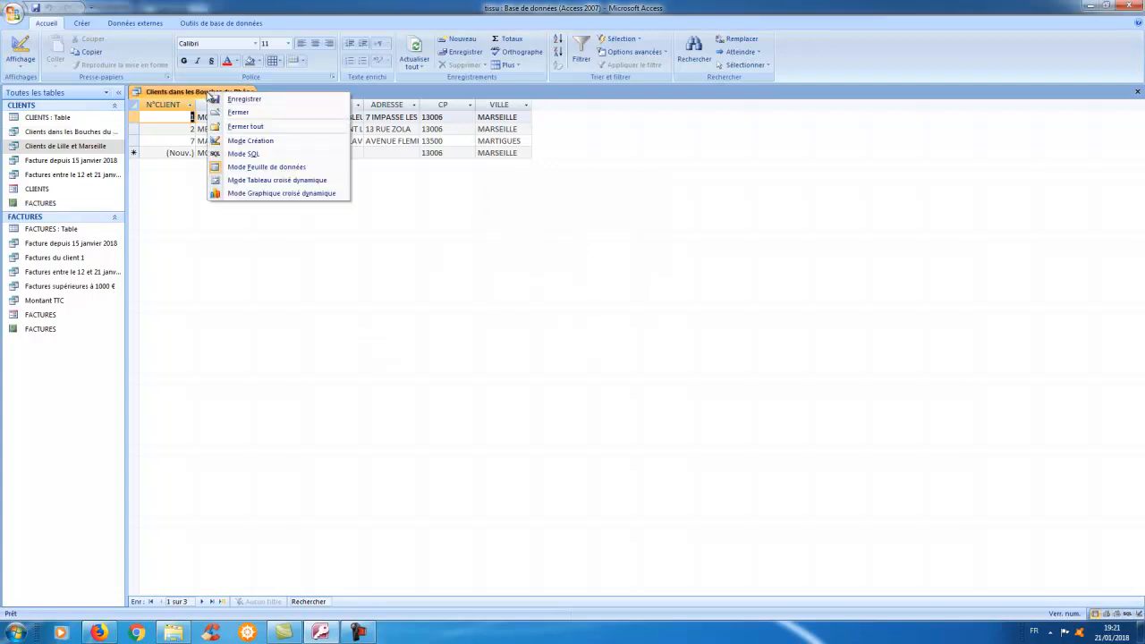
click(237, 113)
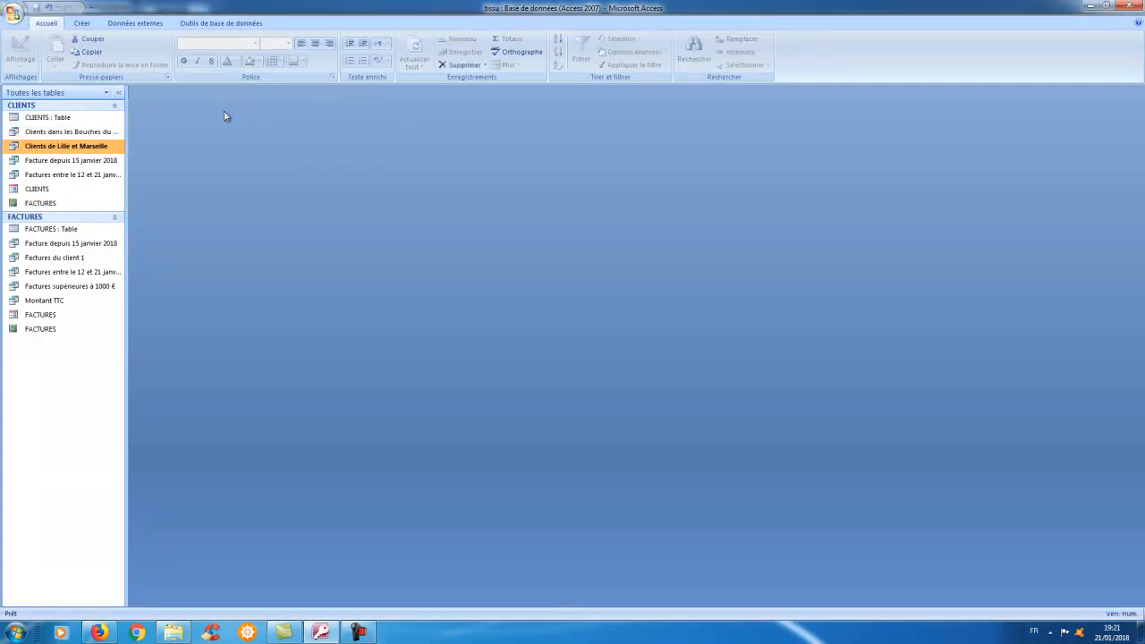
Create another query in design view based on the CLIENTS table
click(80, 24)
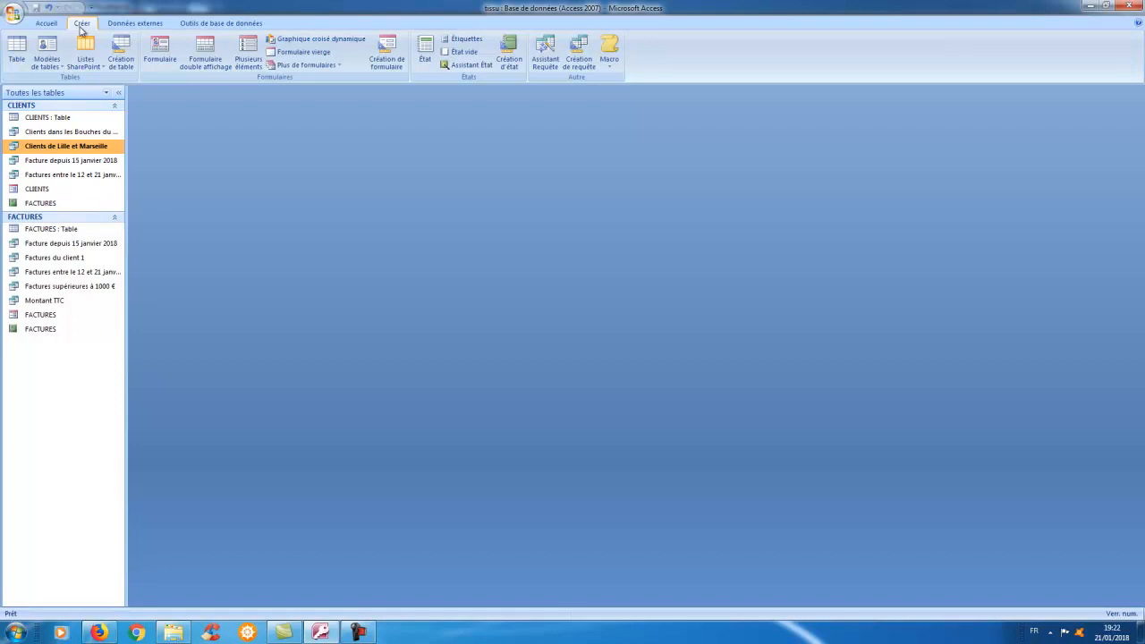
click(580, 60)
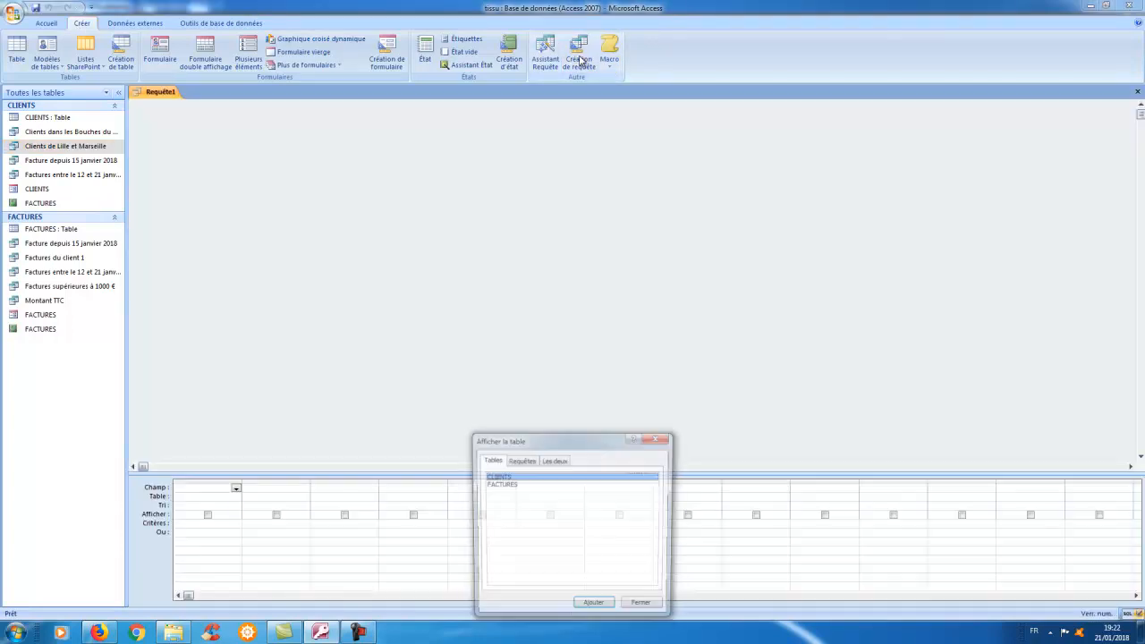
double_click(507, 478)
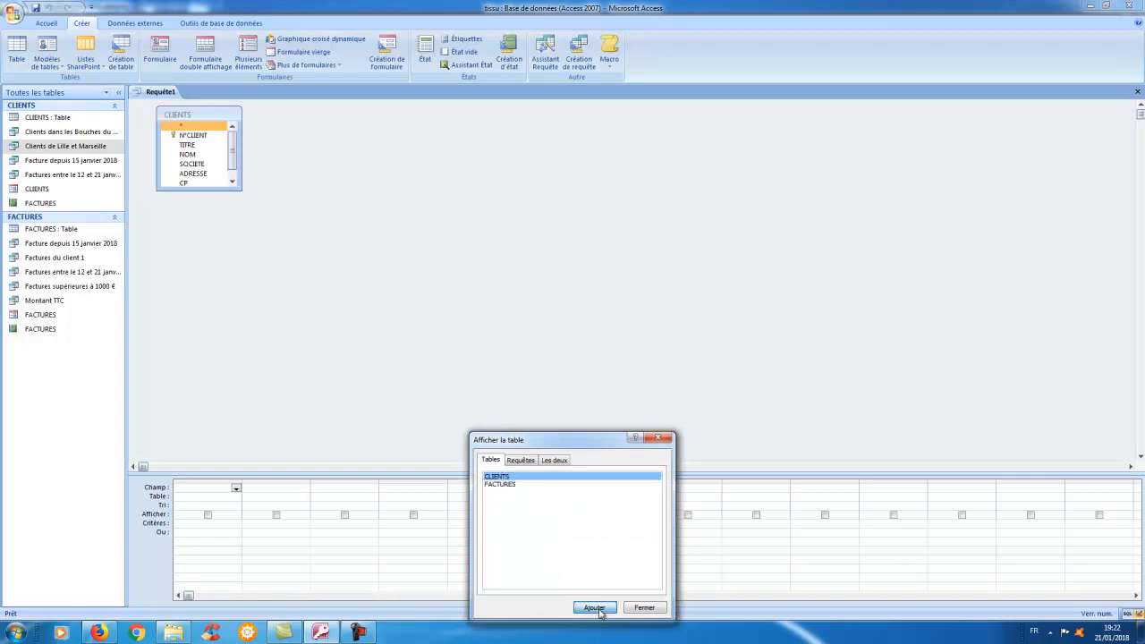
click(644, 607)
Enlarge the CLIENTS field list and add N°CLIENT, TITRE, NOM, SOCIETE, ADRESSE, CP and VILLE to the query grid
click(192, 135)
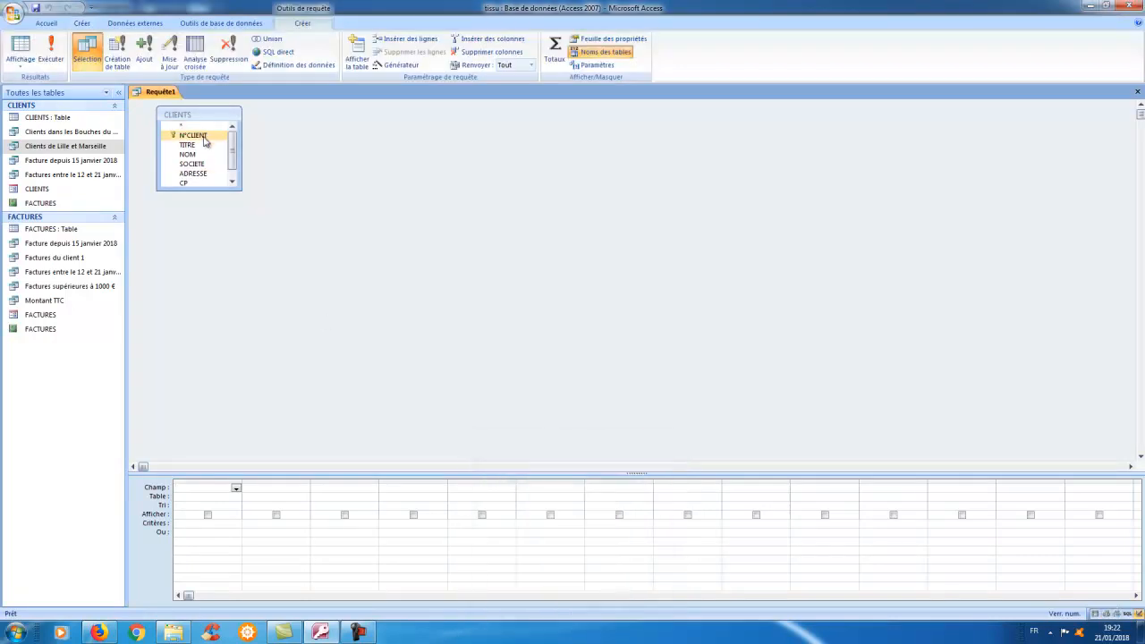
double_click(193, 135)
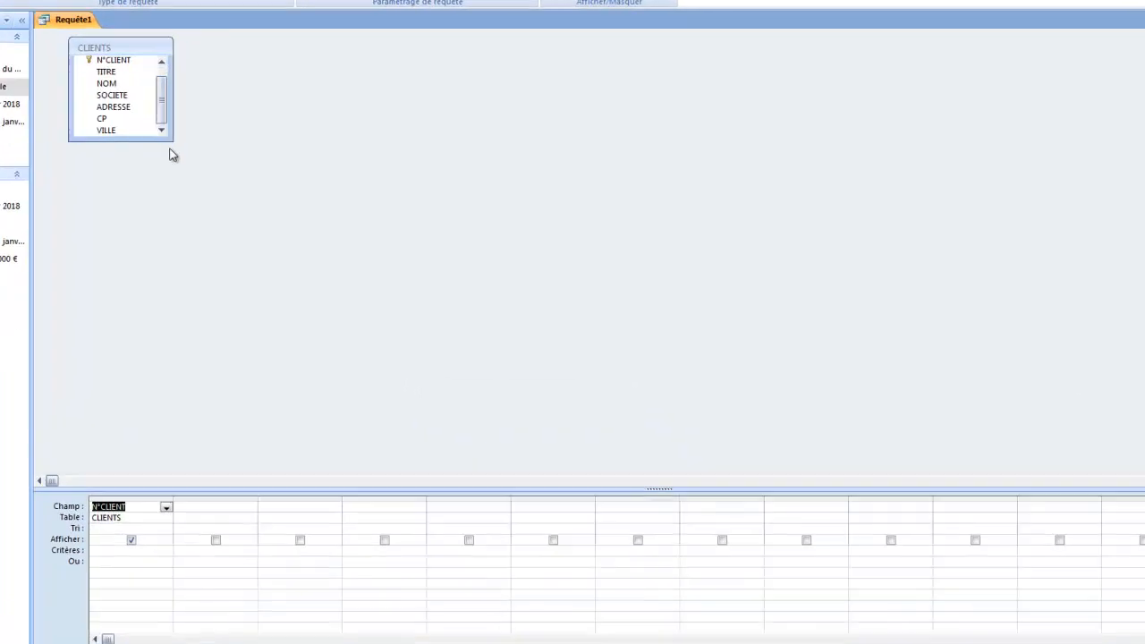
drag(240, 190, 304, 241)
drag(205, 173, 218, 180)
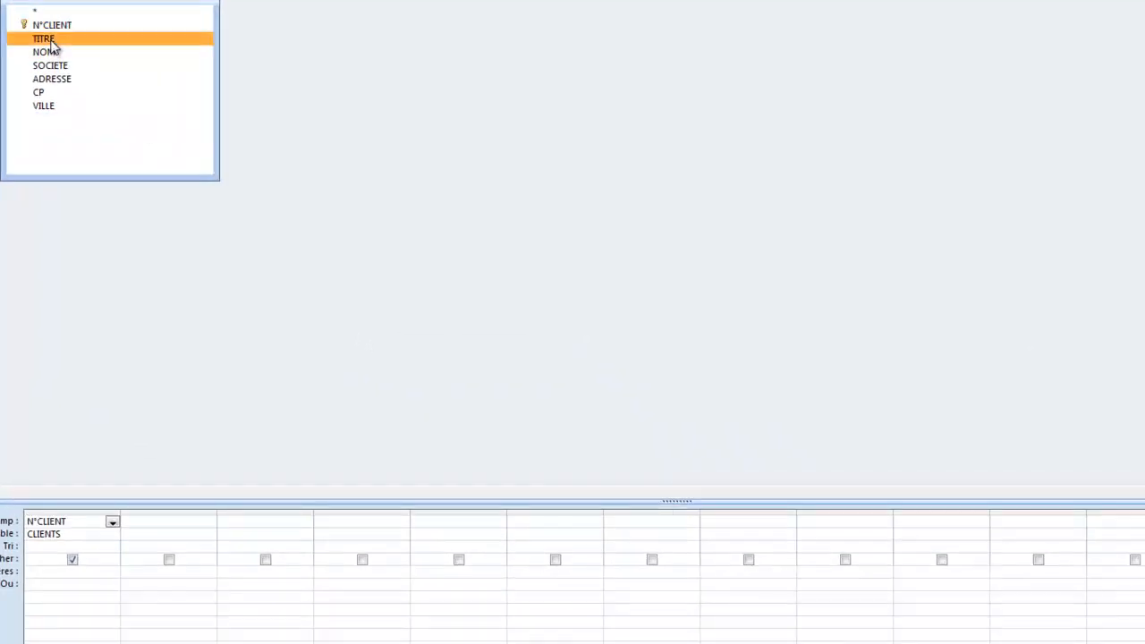
double_click(44, 38)
double_click(58, 55)
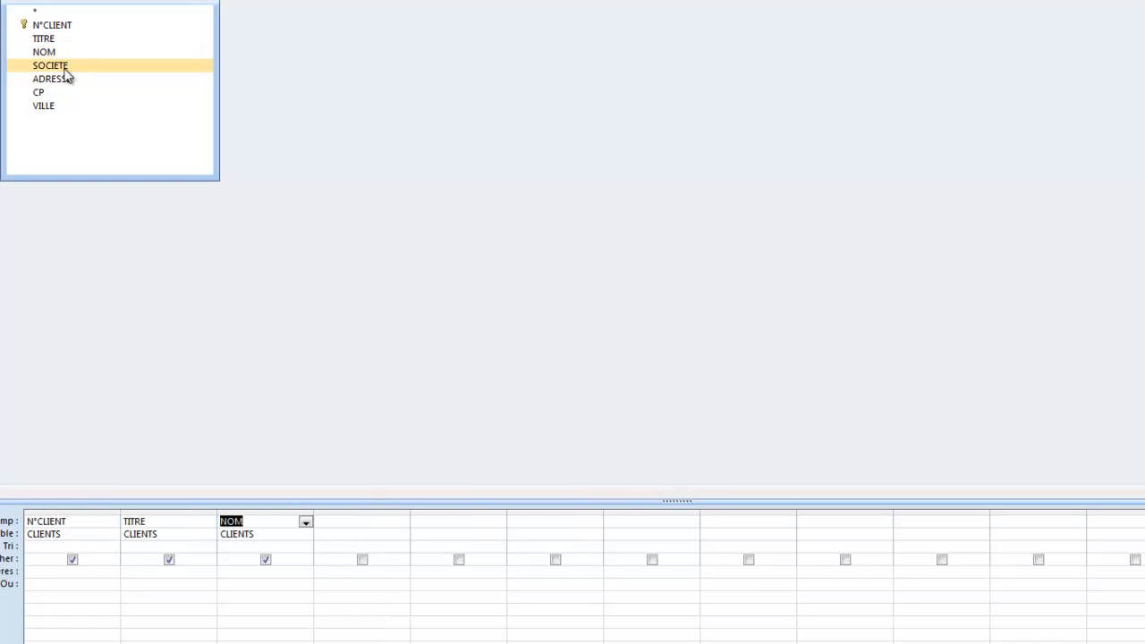
double_click(67, 68)
double_click(71, 83)
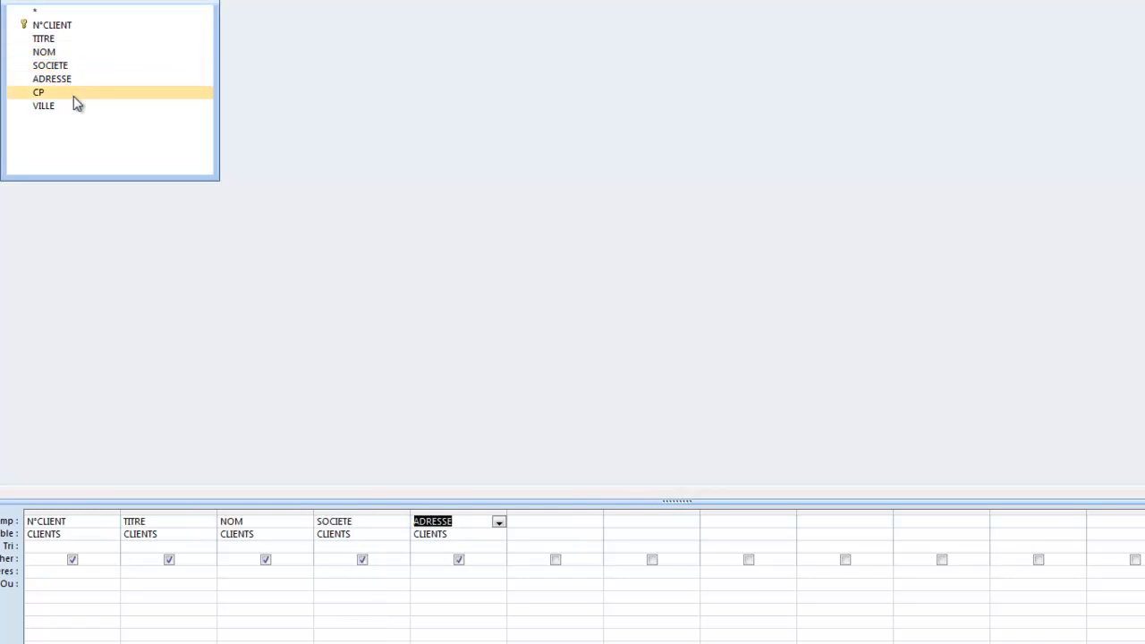
double_click(73, 94)
double_click(77, 111)
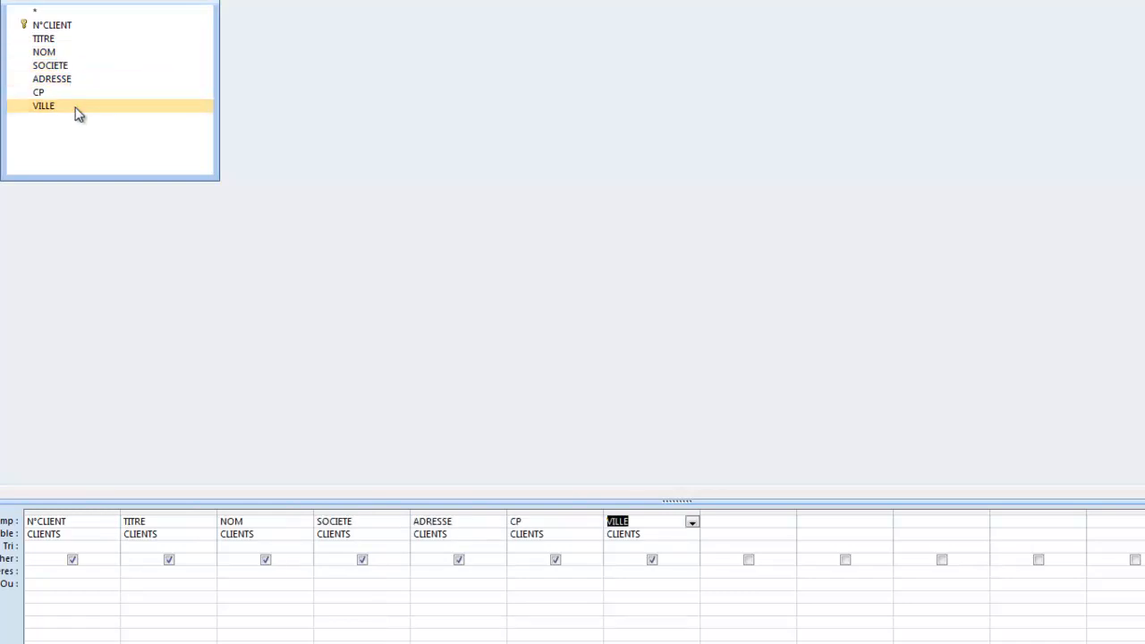
Filter the CP field on "13*" with "12*" as the alternative criterion, and run the query
click(519, 577)
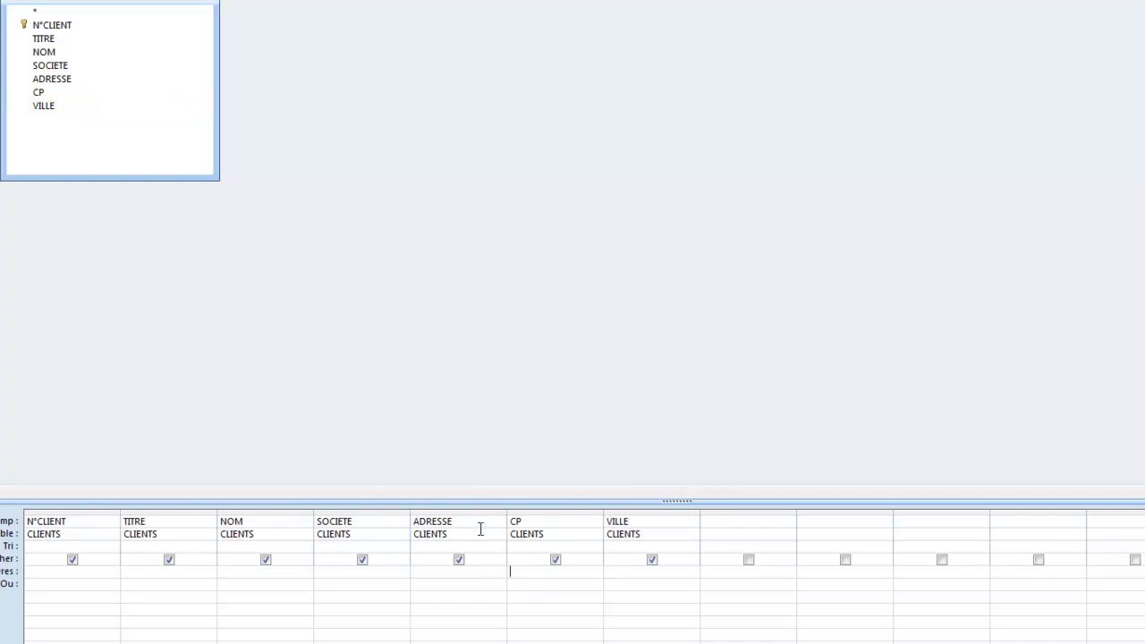
text("13*")
key(Down)
text("12*")
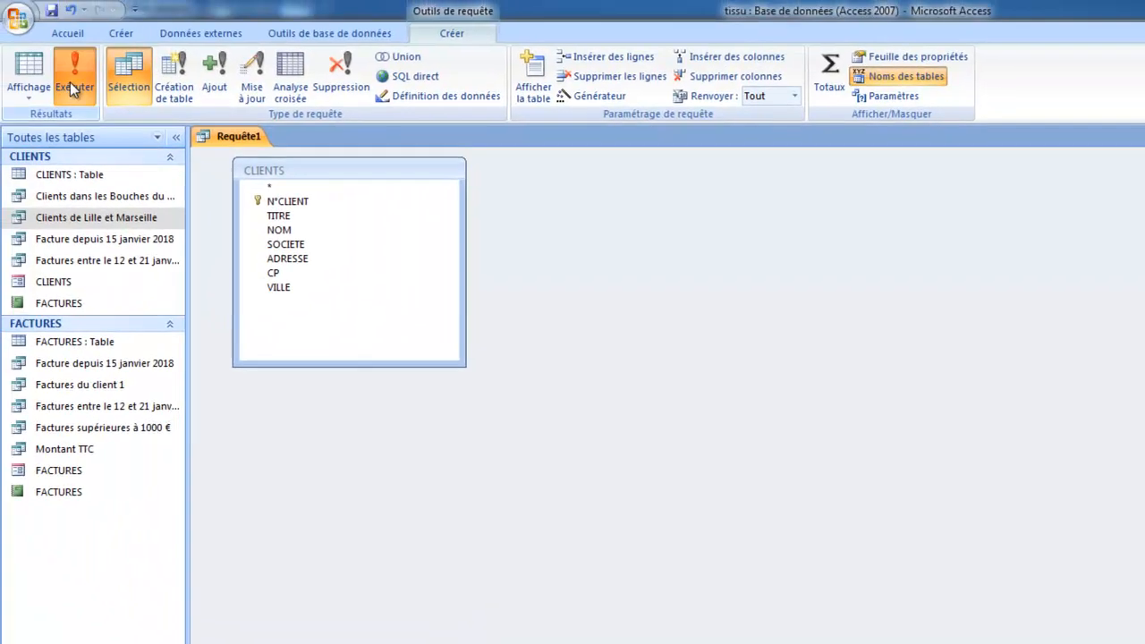
click(72, 84)
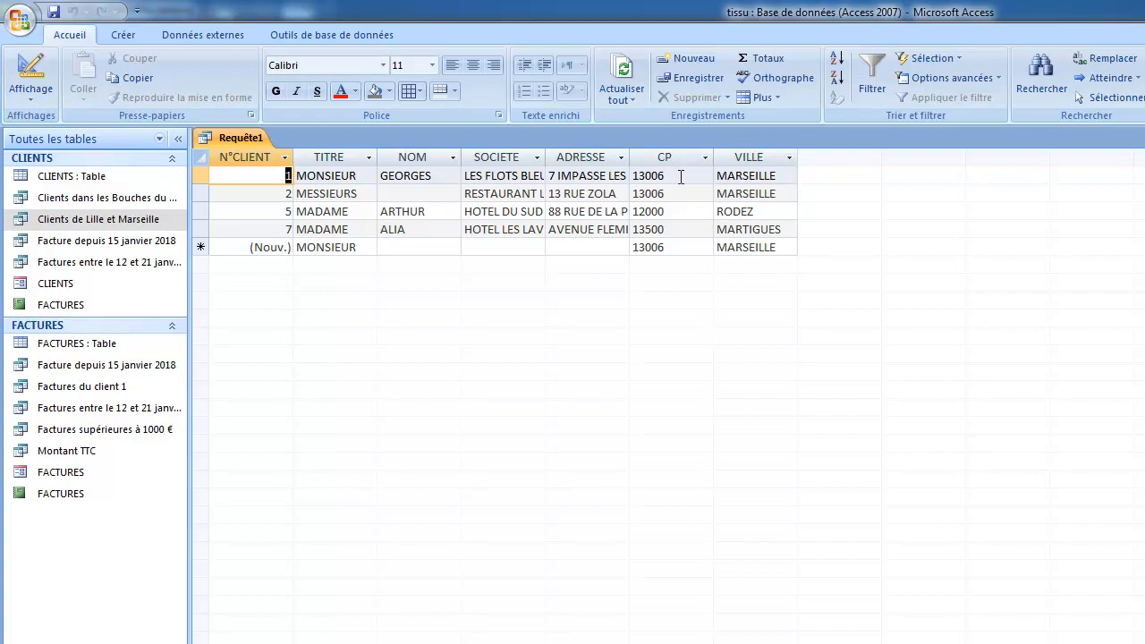
Back in design view, save the query as "Clients 13 et 12" and close it
click(30, 72)
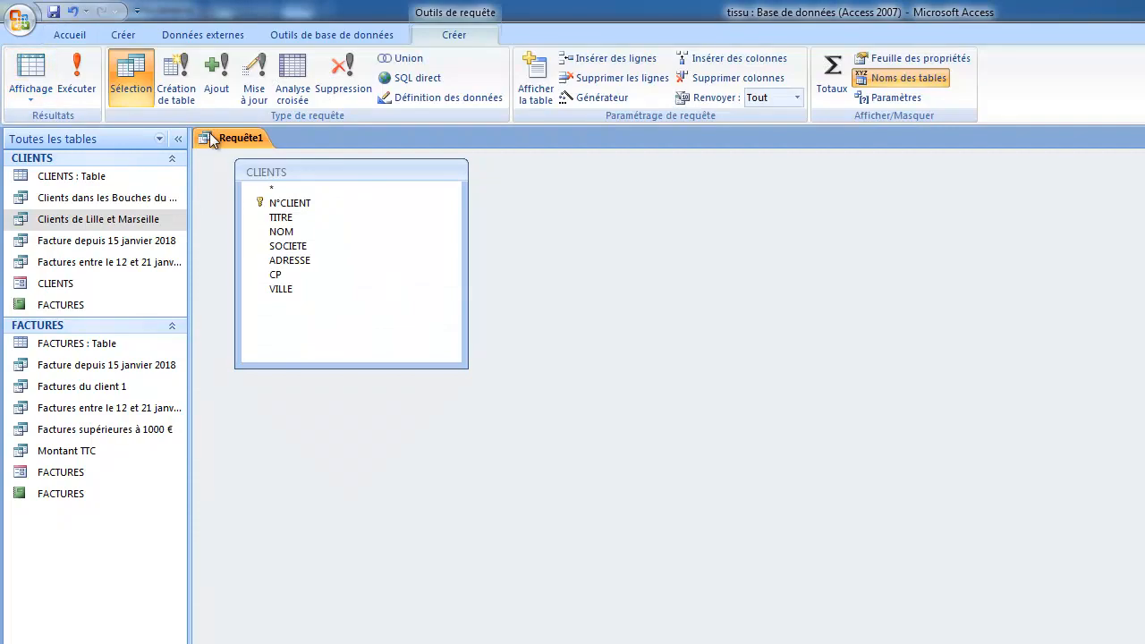
right_click(208, 136)
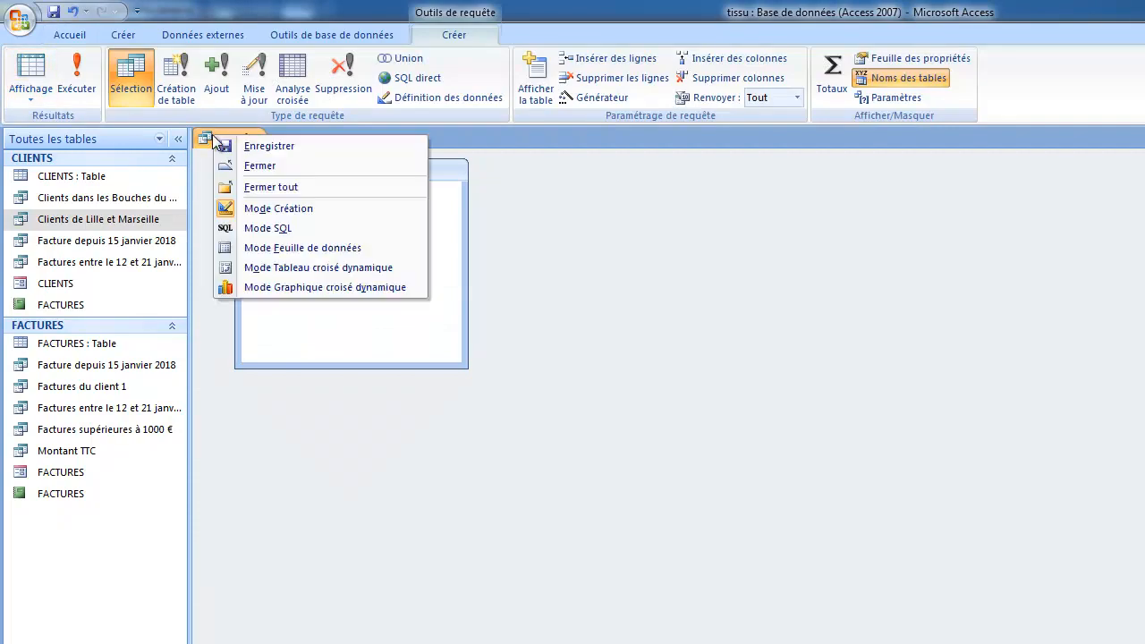
click(271, 148)
text(Clients 13 et 12)
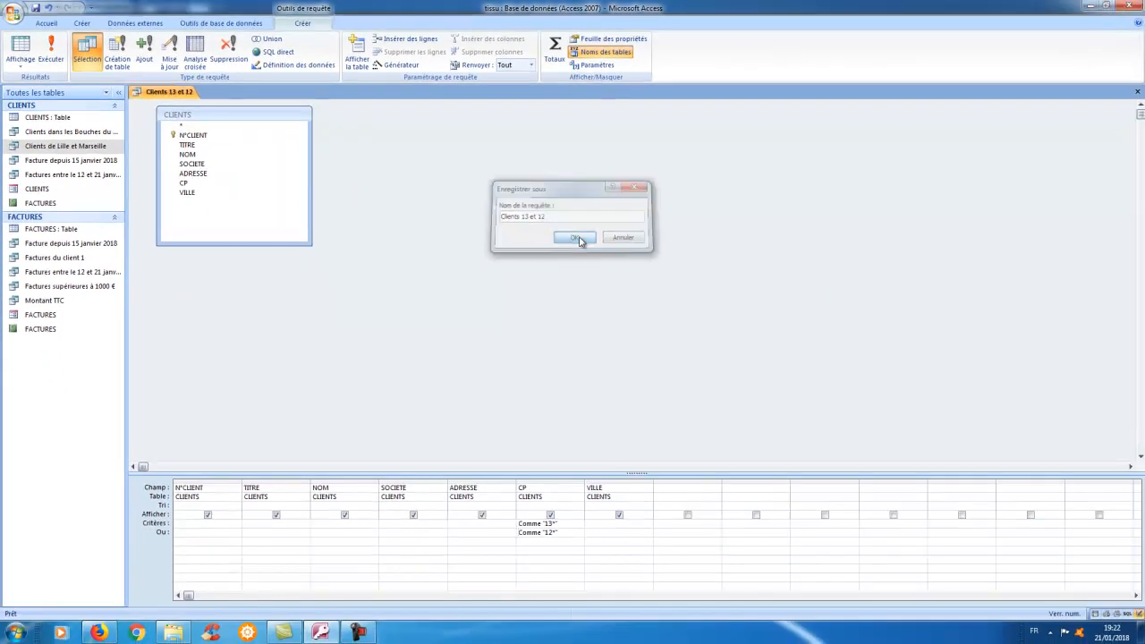
click(572, 238)
right_click(181, 96)
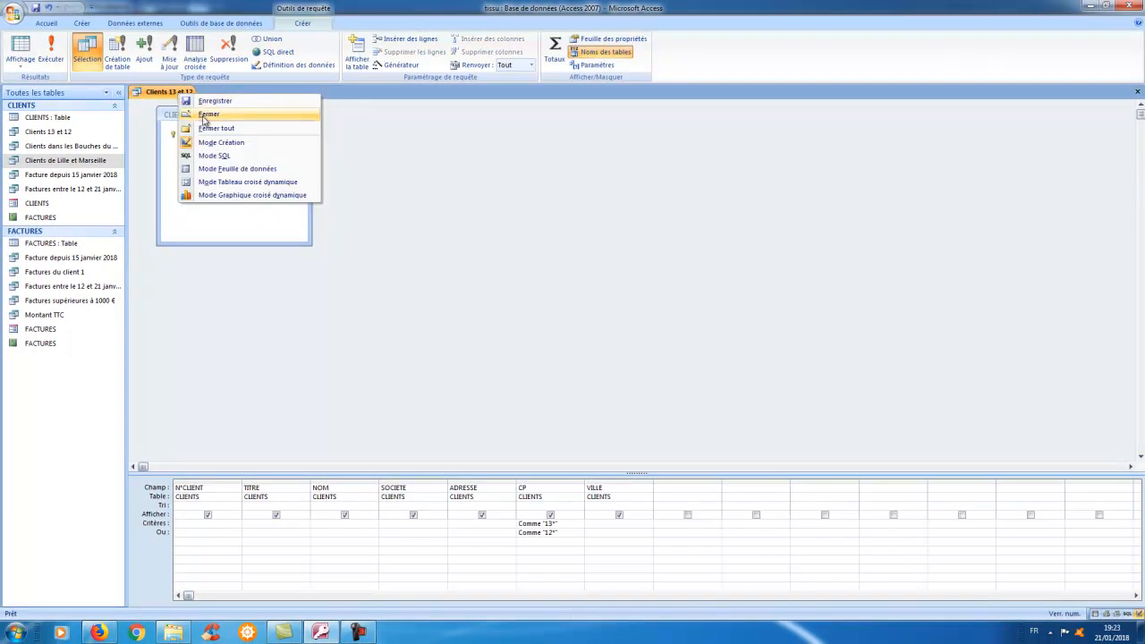
click(207, 115)
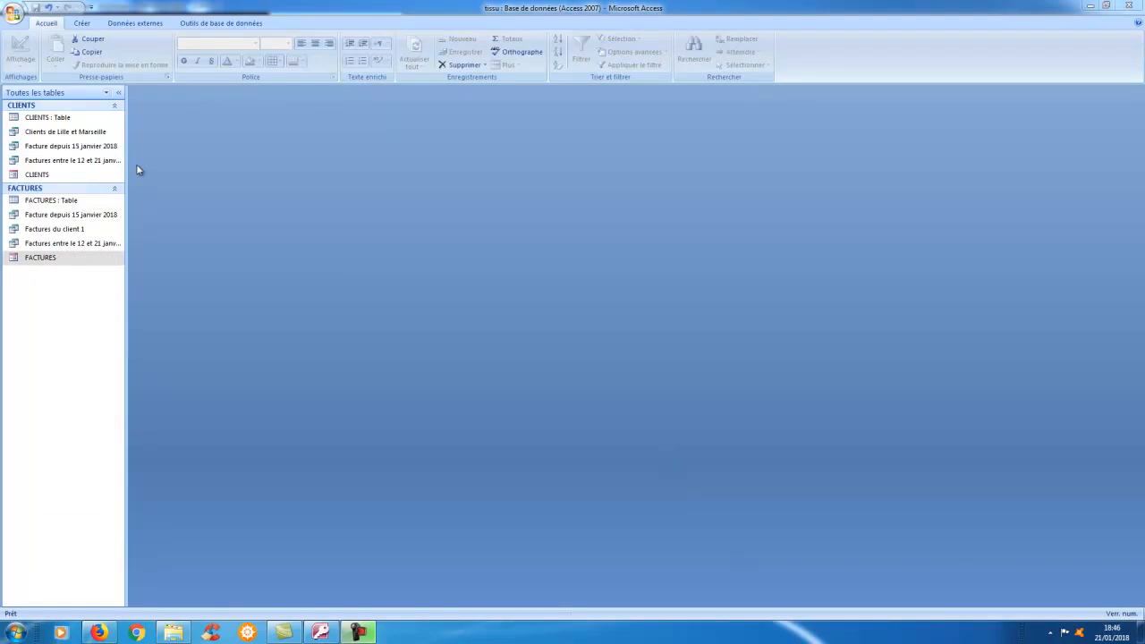
Create a new query in design view based on the FACTURES table
click(78, 26)
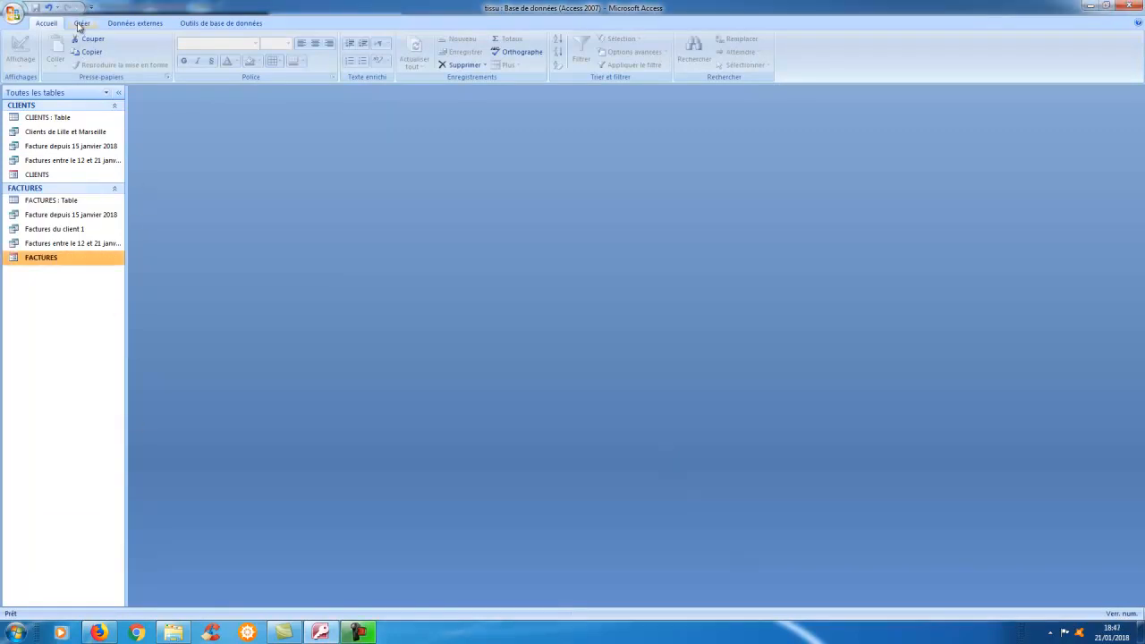
click(79, 23)
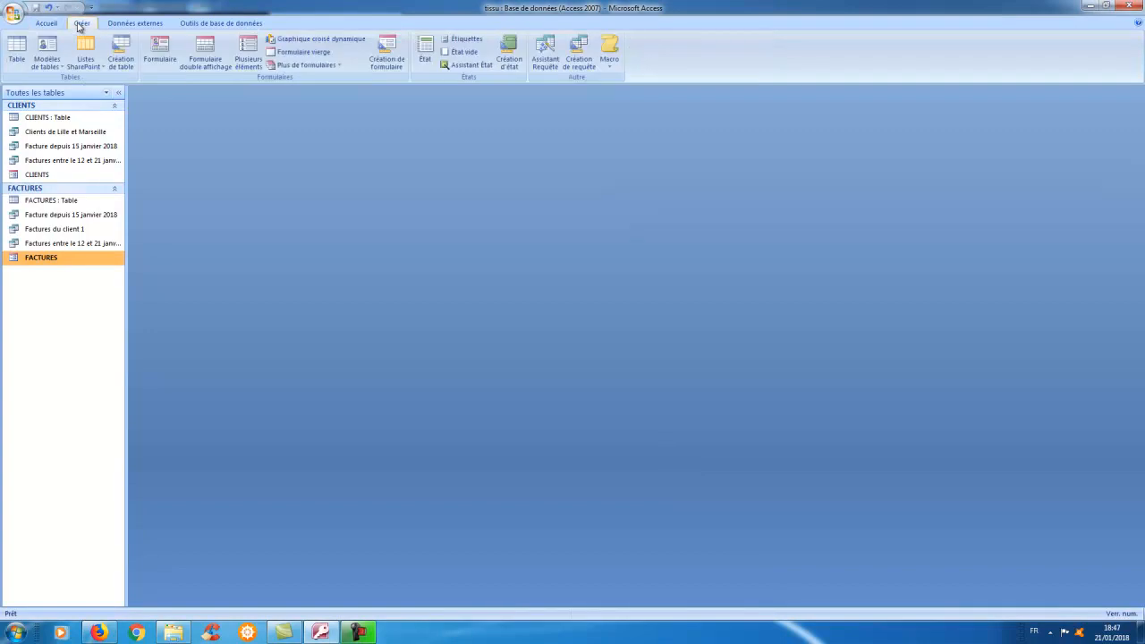
click(578, 51)
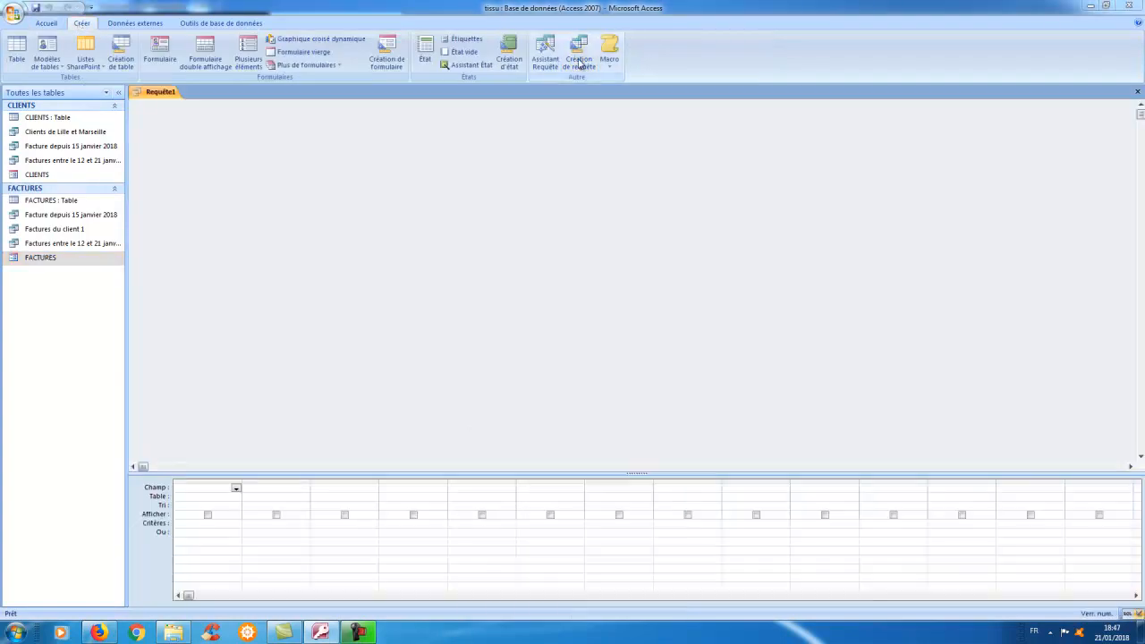
click(501, 485)
click(594, 607)
click(644, 608)
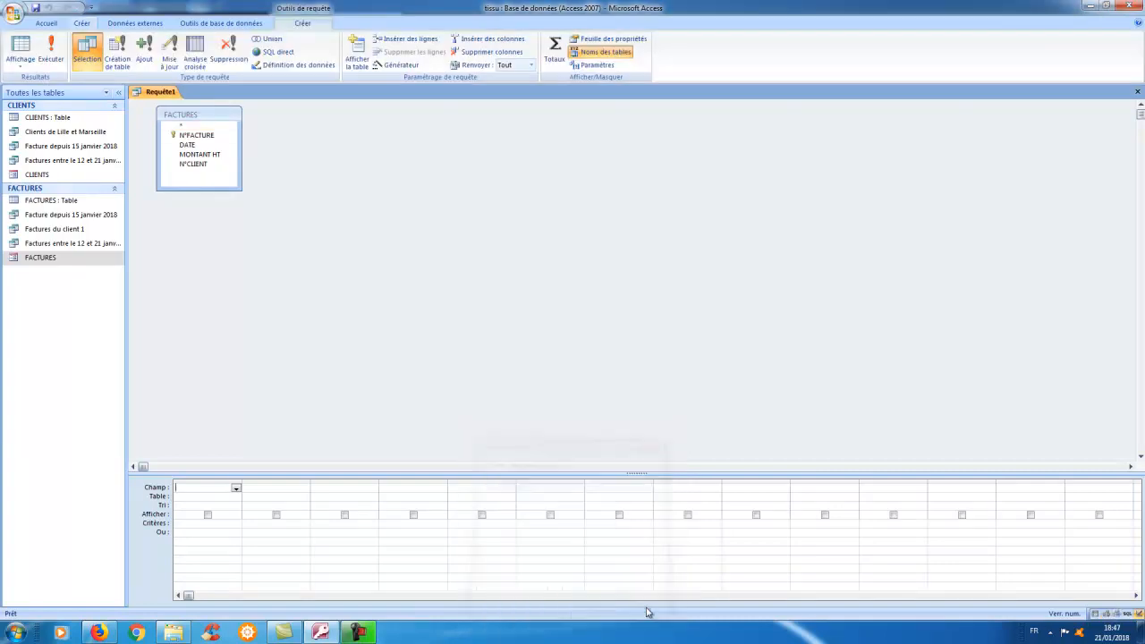
Add the N°FACTURE, DATE and MONTANT HT fields of the FACTURES table to the query grid
double_click(196, 135)
click(199, 146)
double_click(196, 145)
click(205, 155)
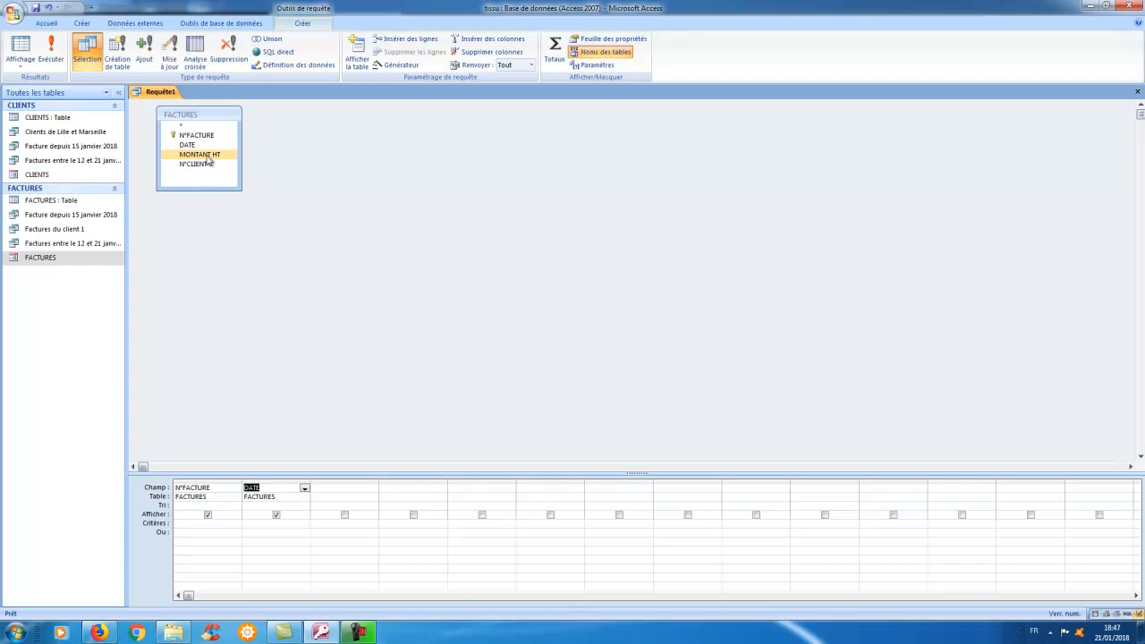
double_click(206, 155)
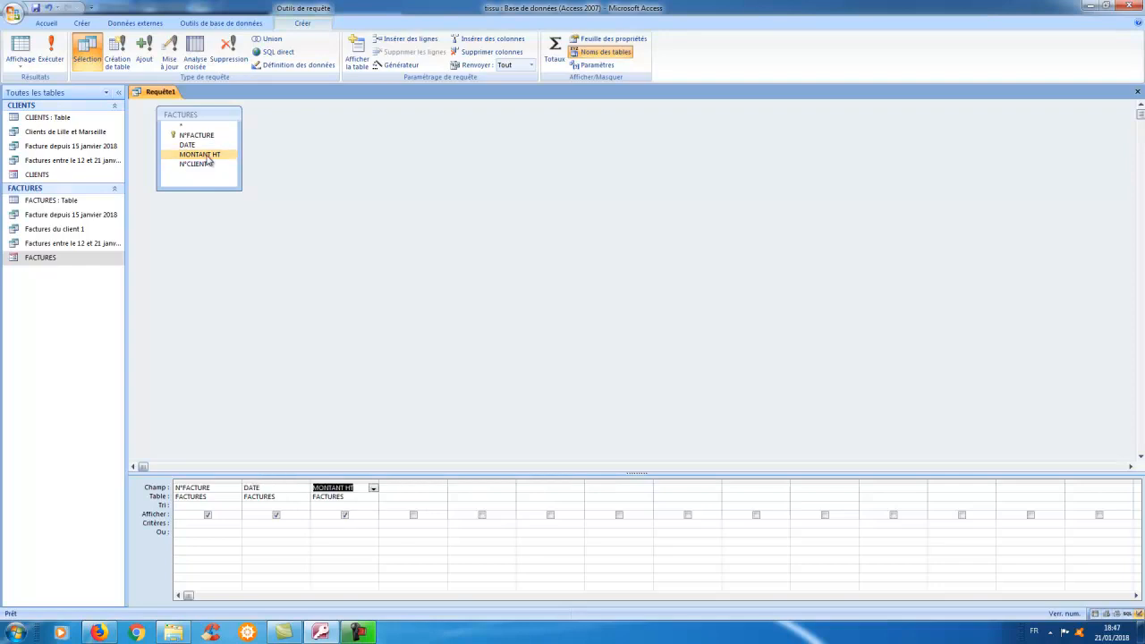
Add the calculated field MONTANT TTC:[MONTANT HT]*1,2 in the next empty column and run the query
click(399, 489)
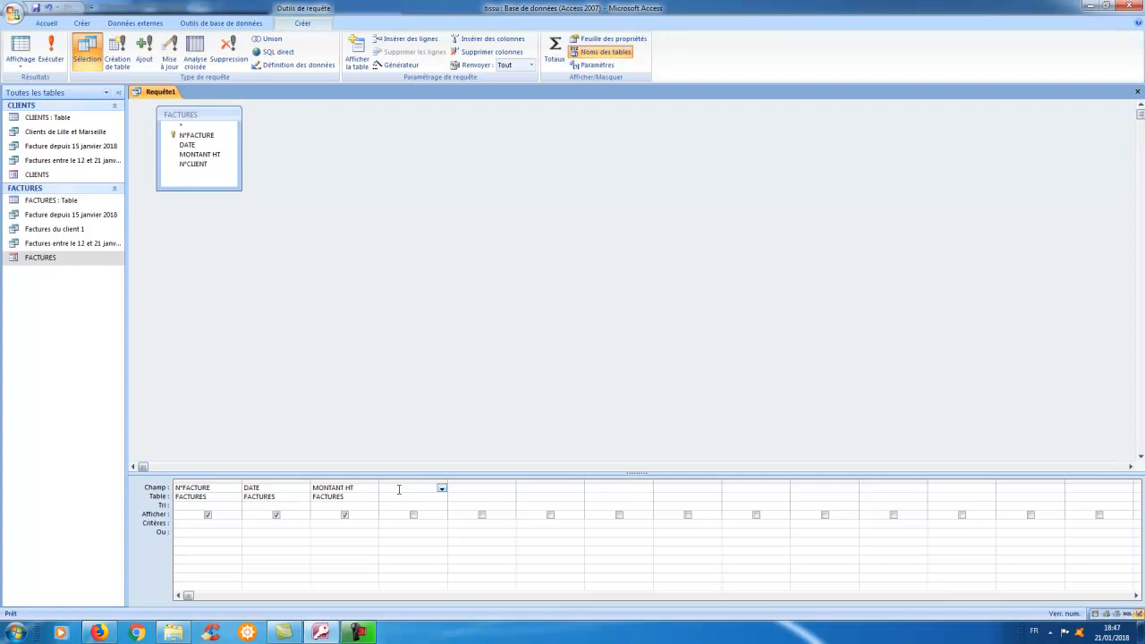
text(MONTANTTTTC)
key(Caps_Lock)
text(:)
key(Caps_Lock)
text([MONTANT HT)
text(*1,2)
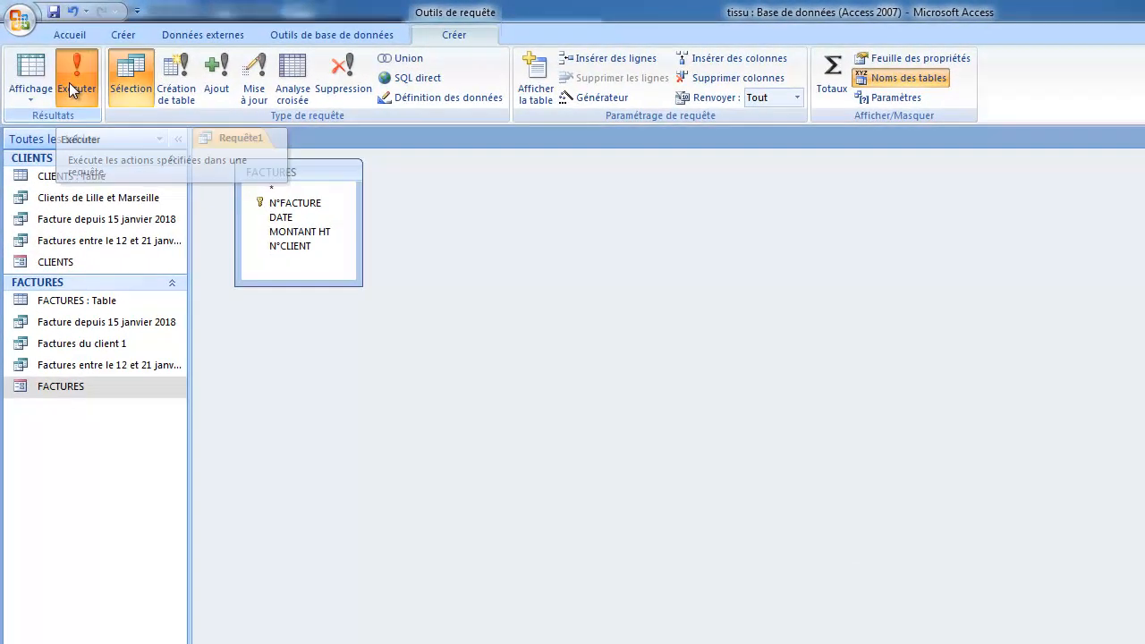
click(69, 82)
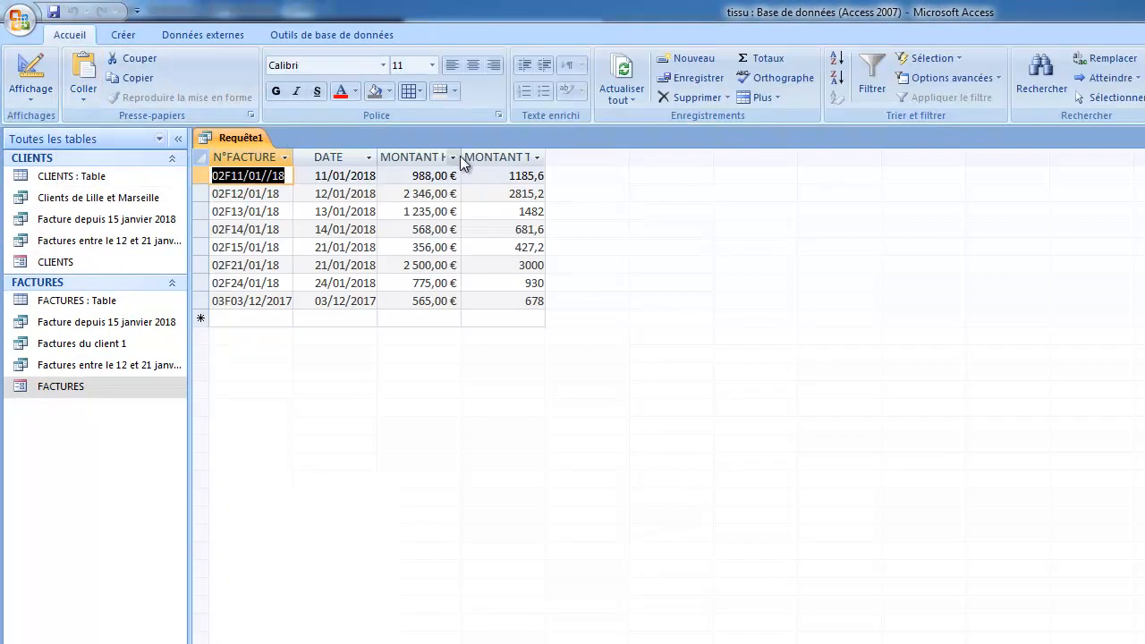
Widen the MONTANT HT and MONTANT TTC columns of the query results to fit their full headings
drag(461, 156, 505, 156)
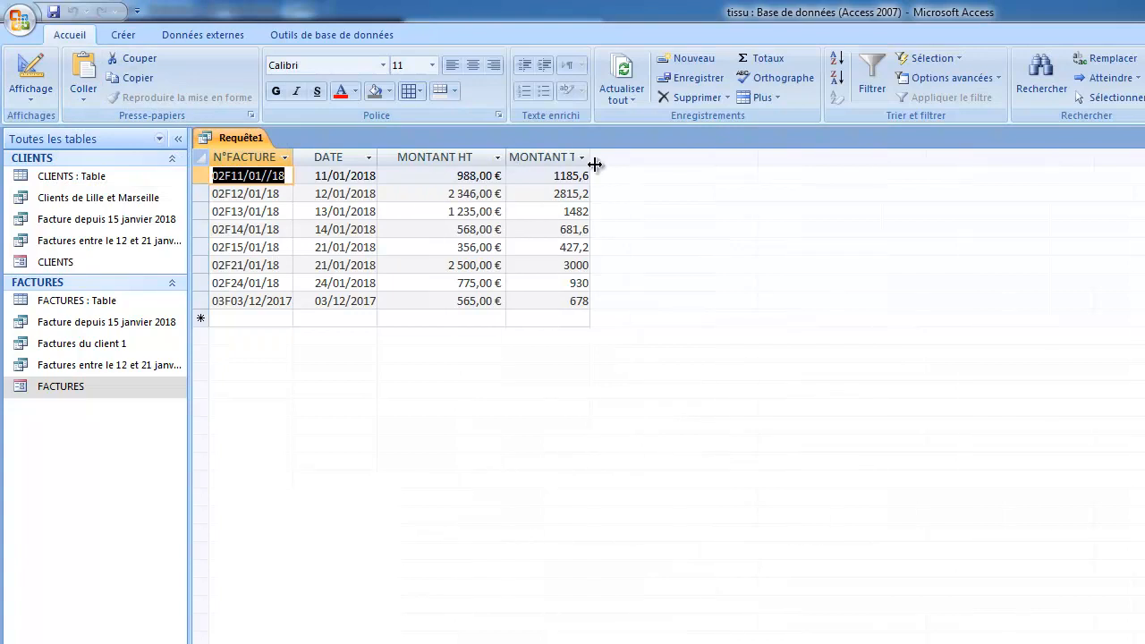
drag(591, 156, 661, 157)
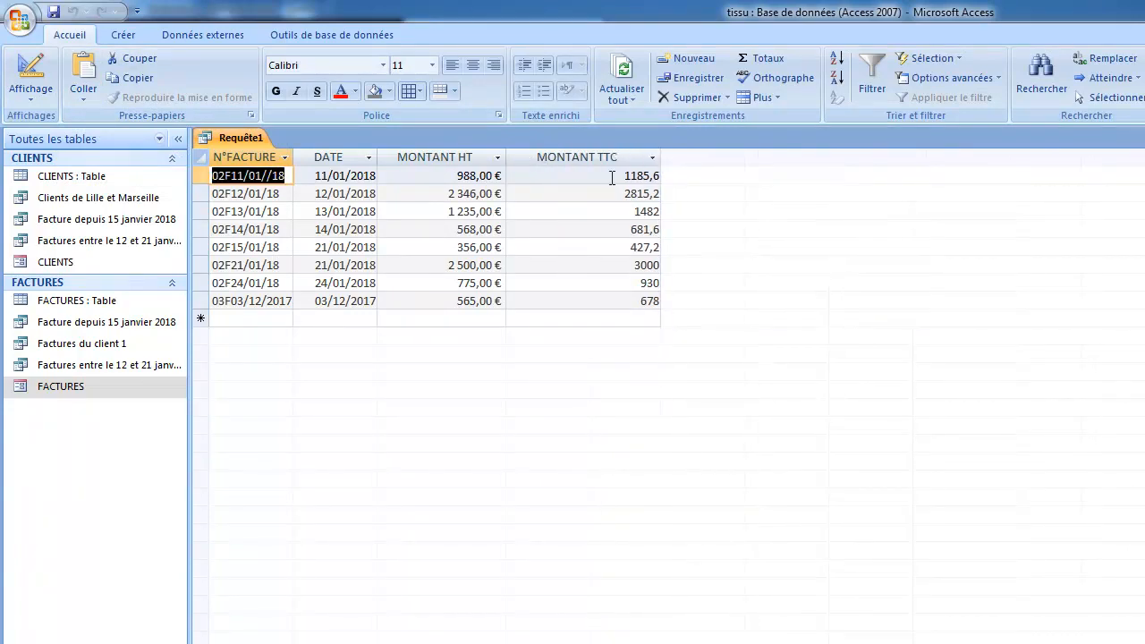
click(612, 177)
click(613, 194)
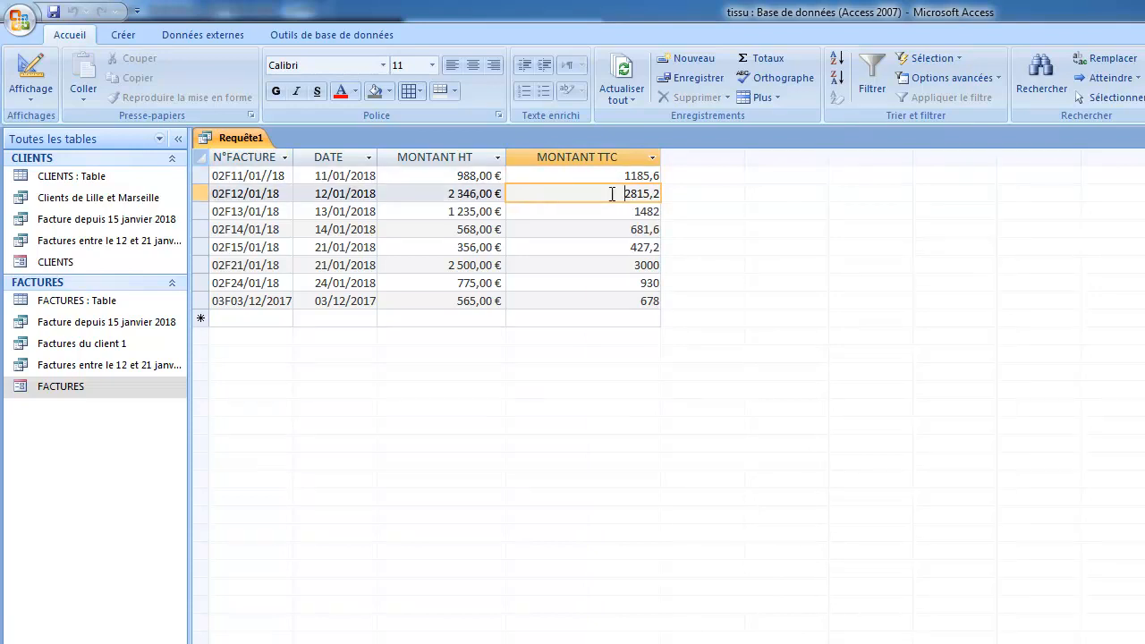
Save the query as "Montant TTC"
right_click(240, 137)
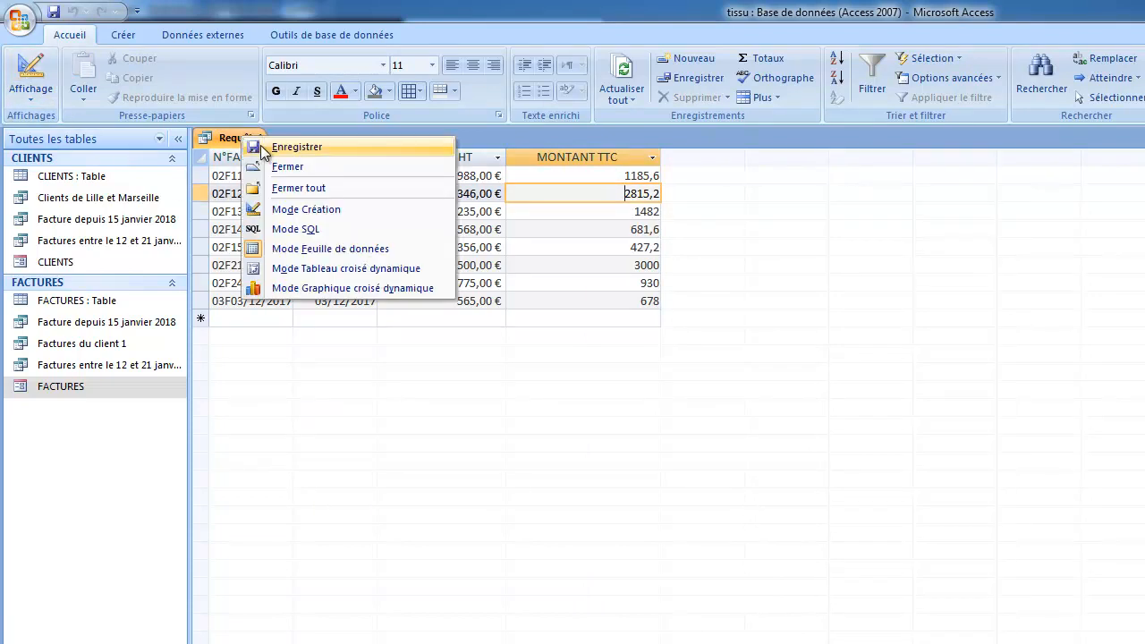
click(280, 150)
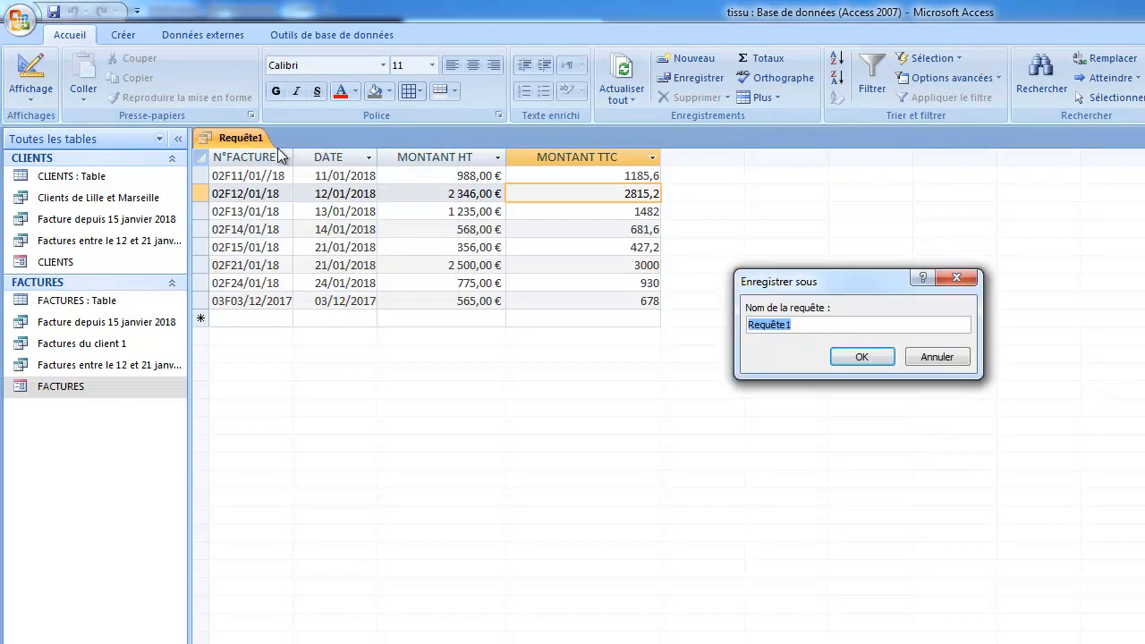
text(Montant TTC)
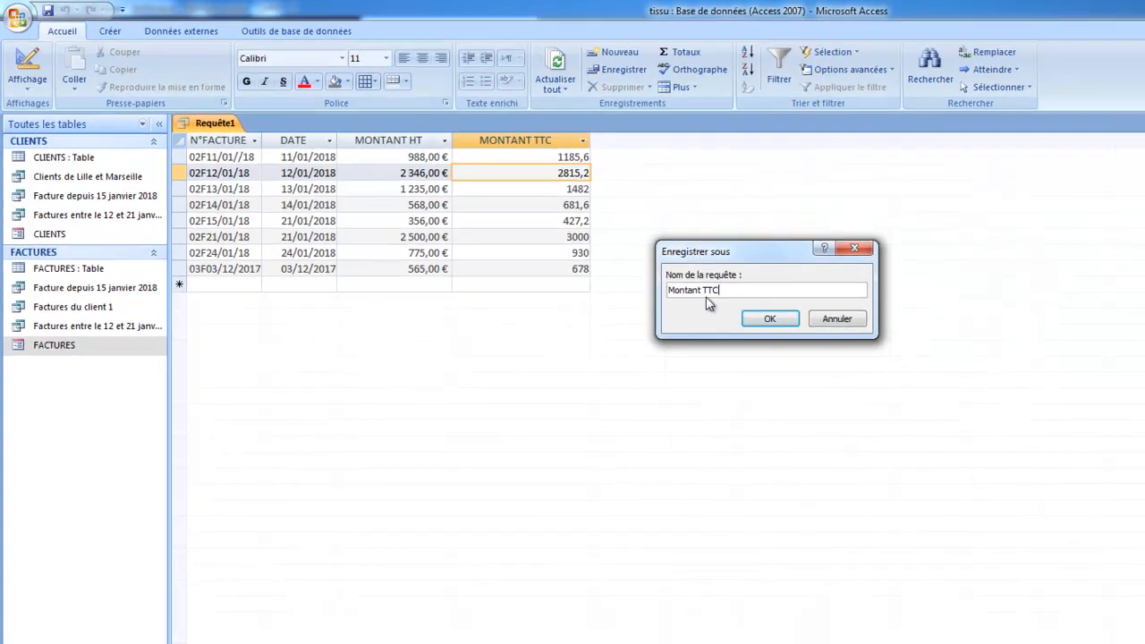
click(793, 333)
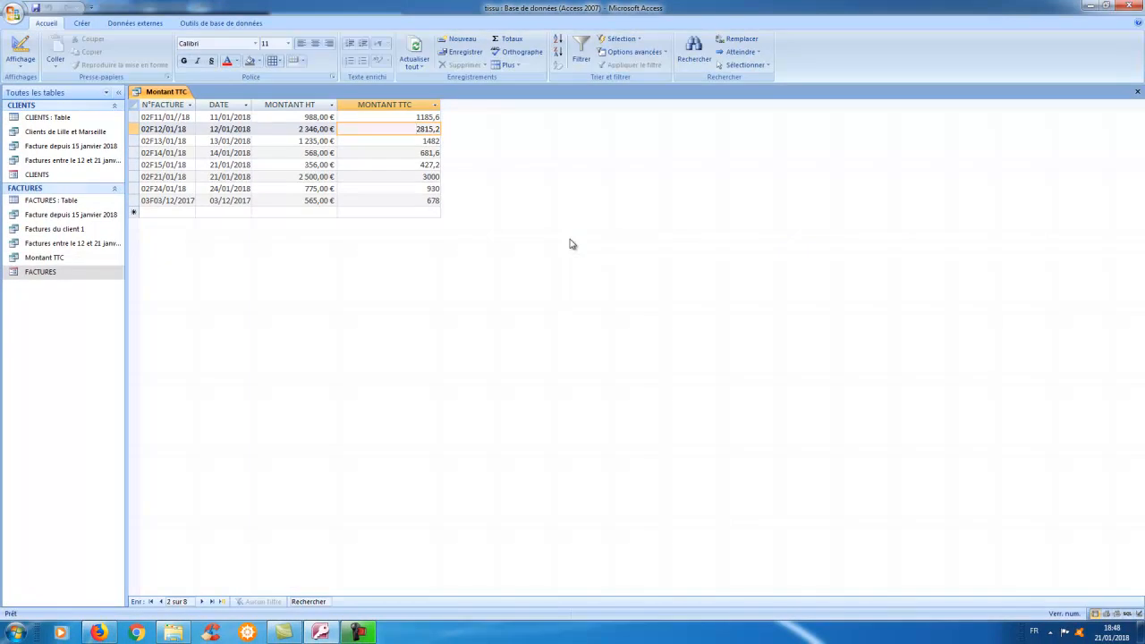
Create another query in design view based on the FACTURES table
click(81, 23)
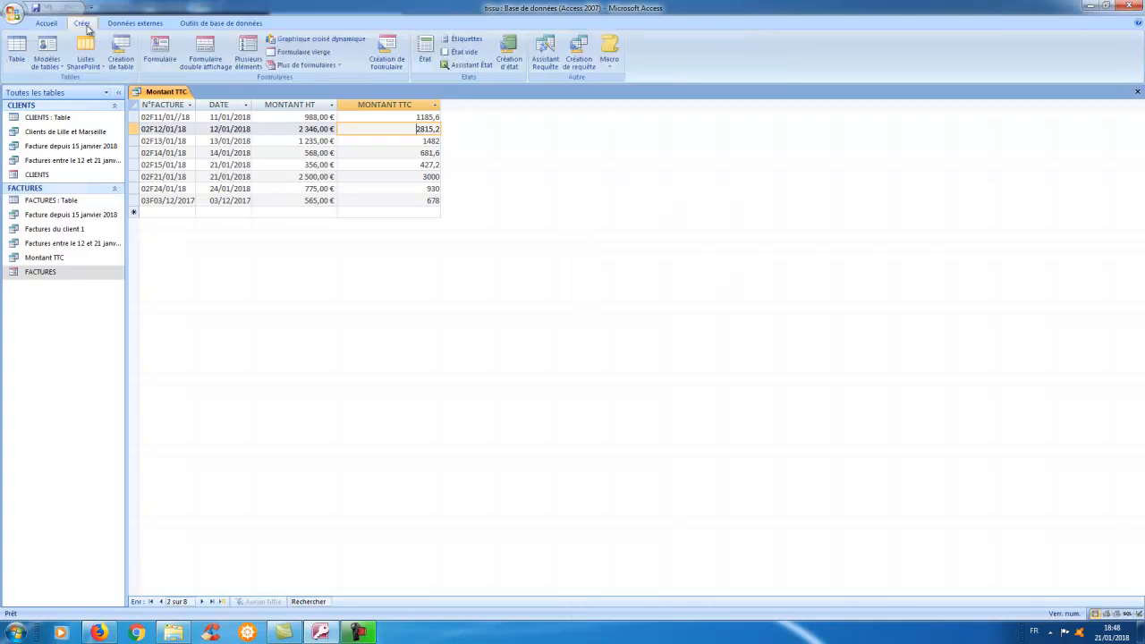
click(582, 68)
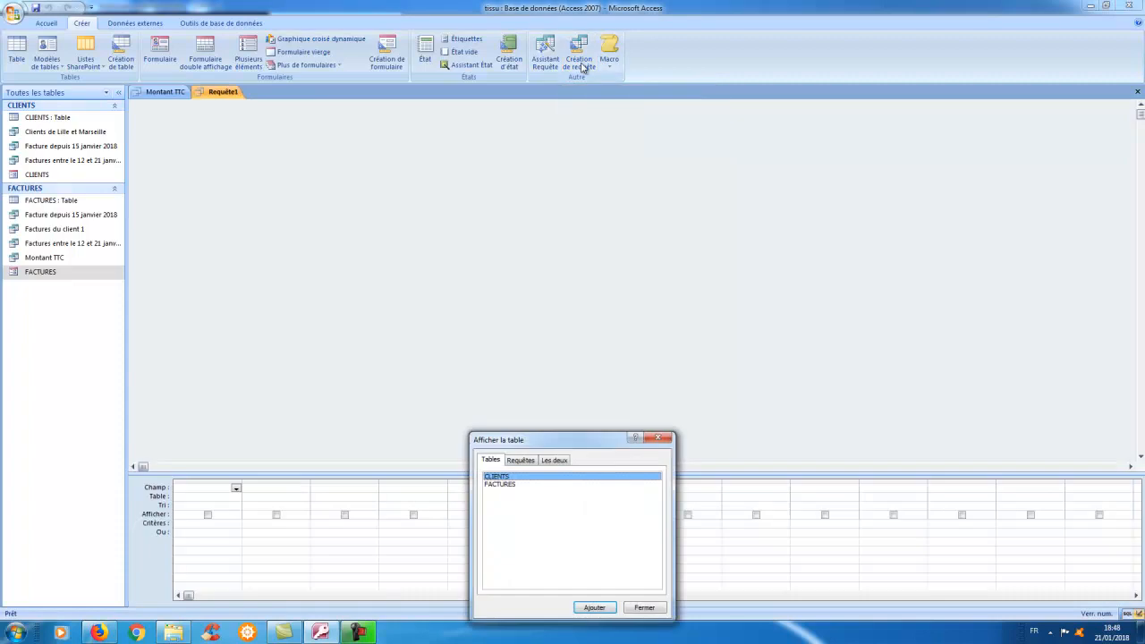
click(503, 485)
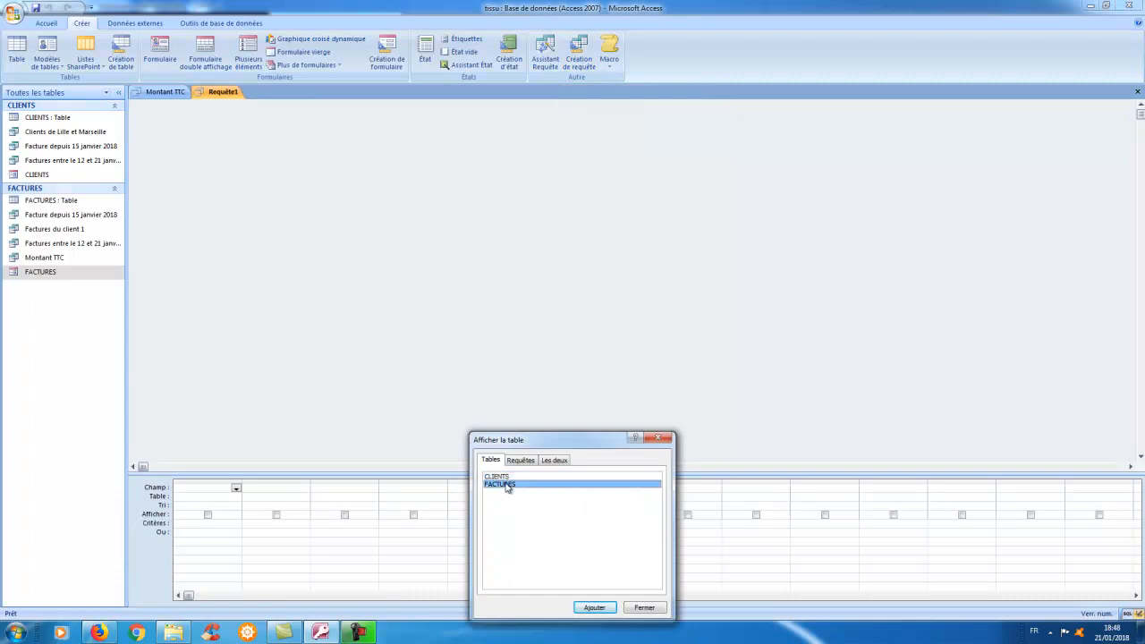
click(595, 608)
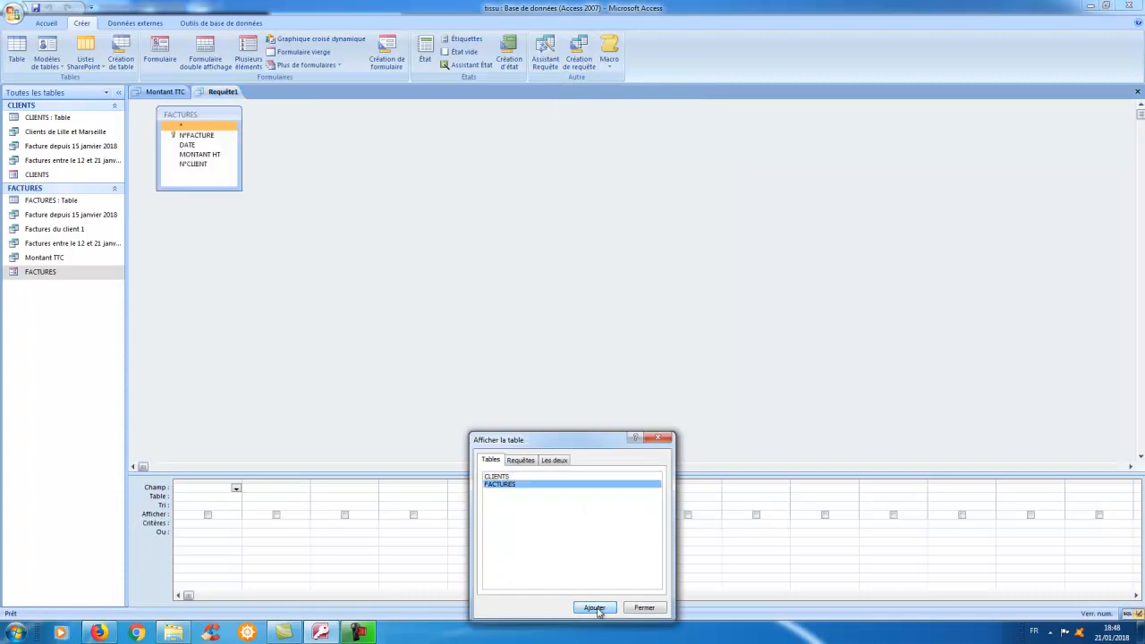
click(645, 608)
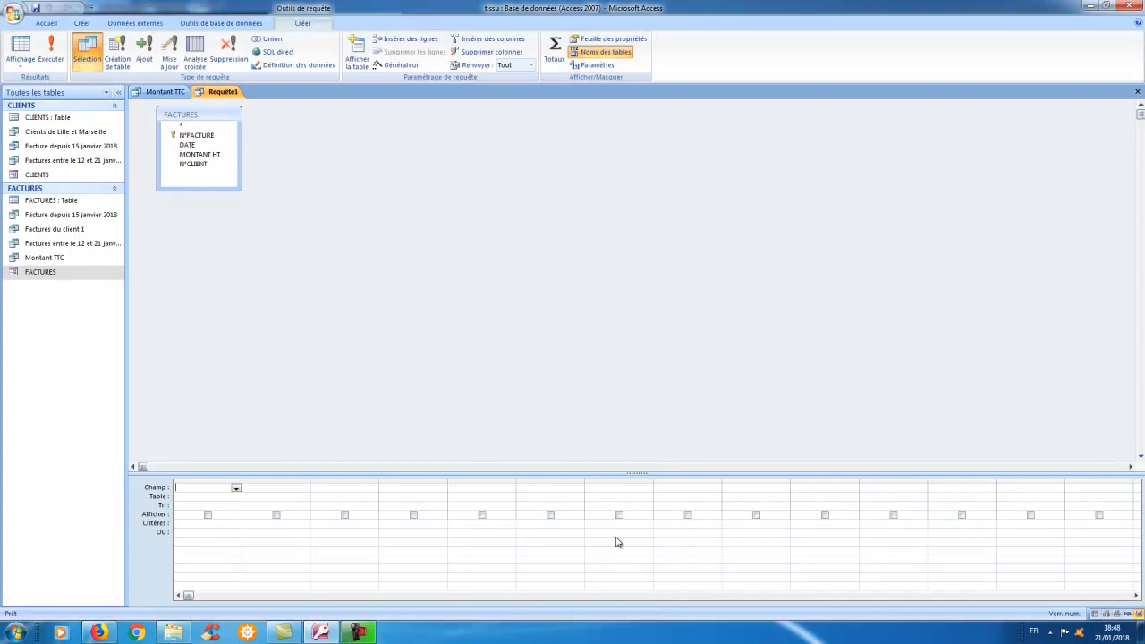
Add N°FACTURE, DATE and MONTANT HT to the new query's design grid
double_click(197, 135)
double_click(202, 146)
double_click(212, 156)
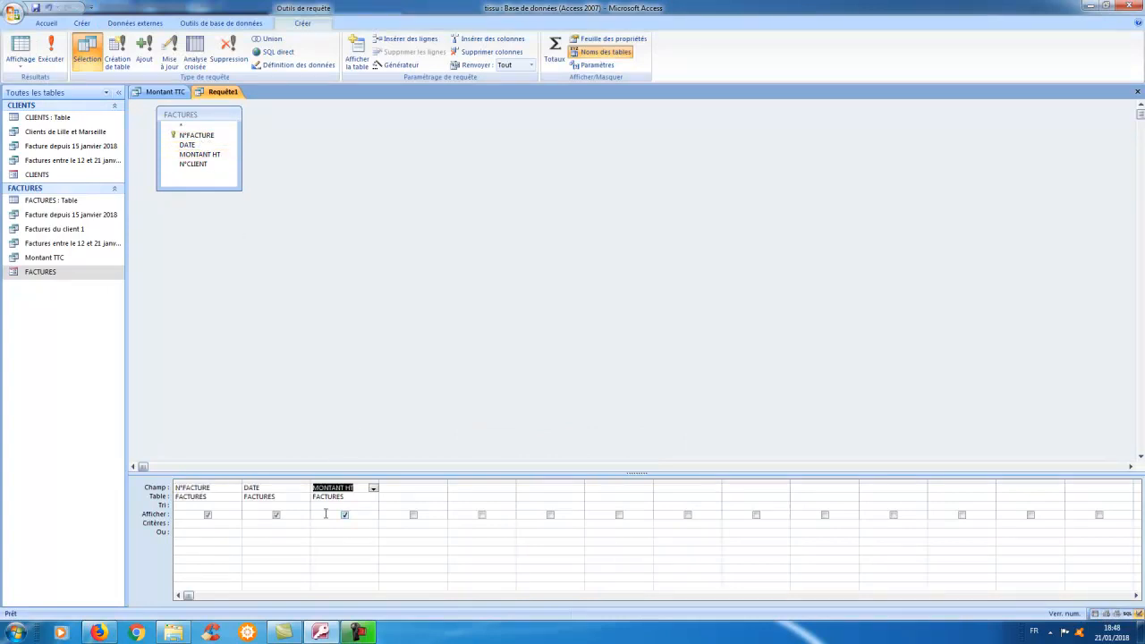
Run the query with the criterion >1000 on MONTANT HT and widen the MONTANT HT column of the results
click(318, 526)
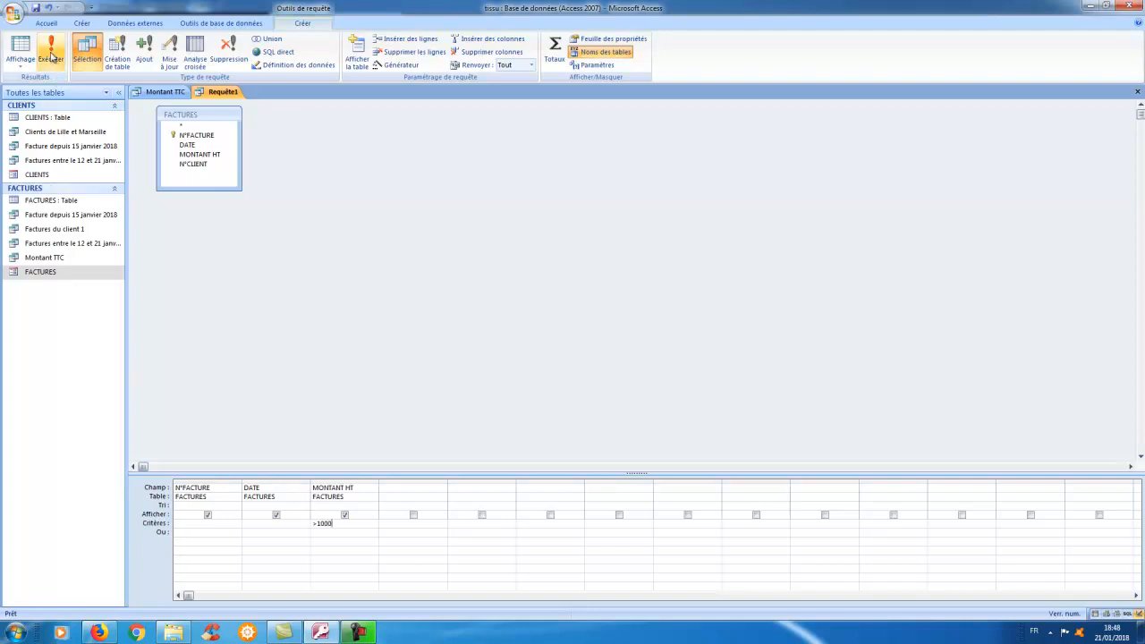
click(52, 53)
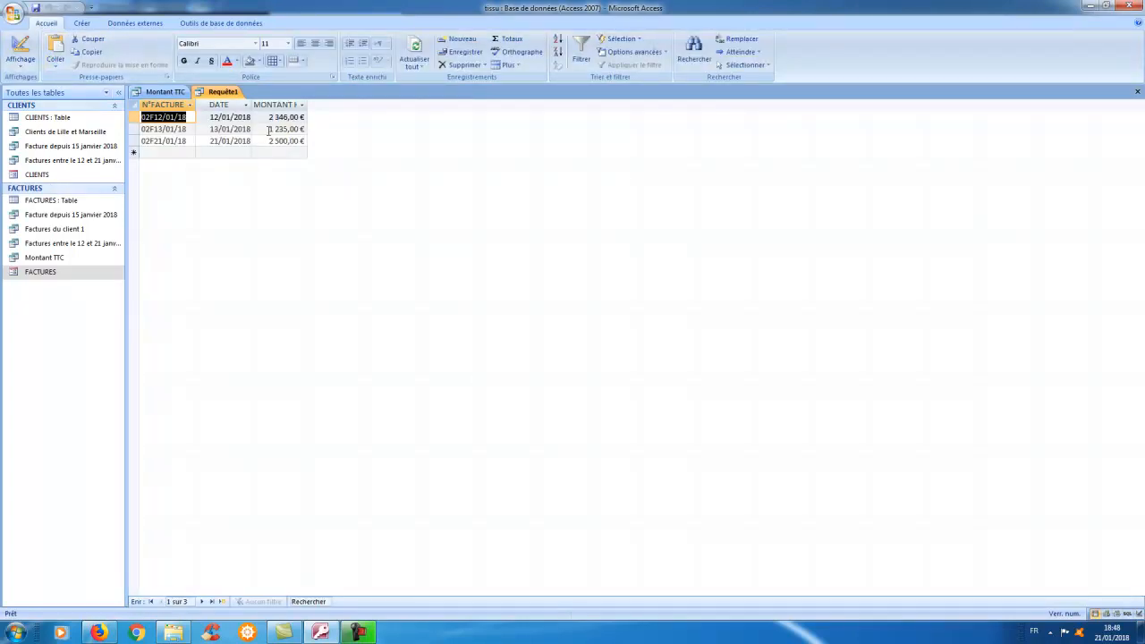
click(303, 106)
click(524, 204)
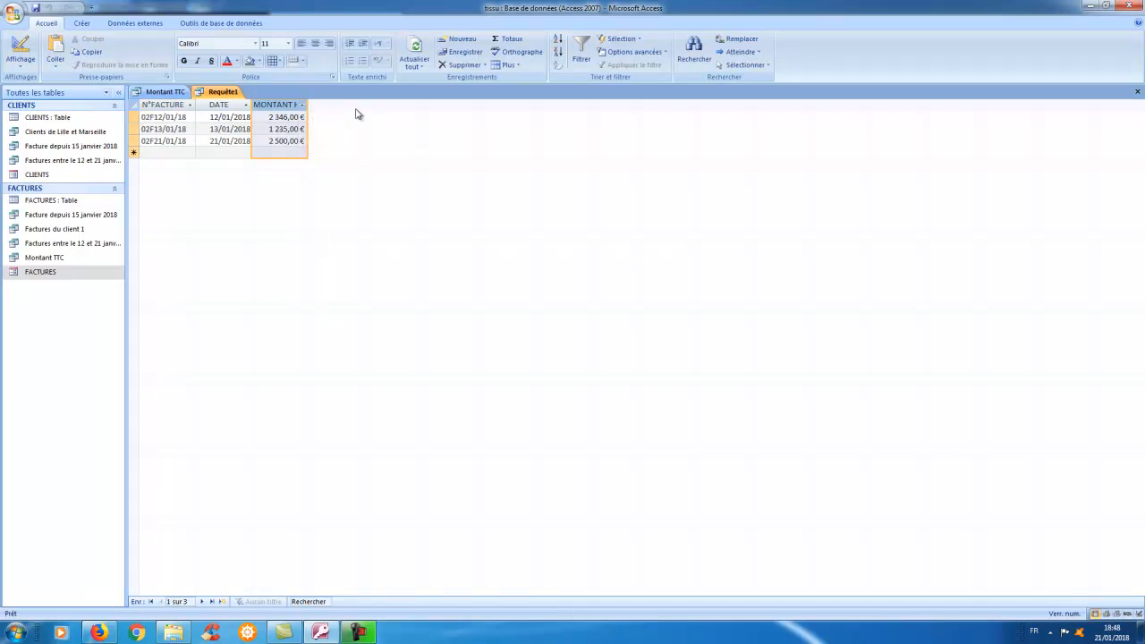
drag(307, 106, 351, 105)
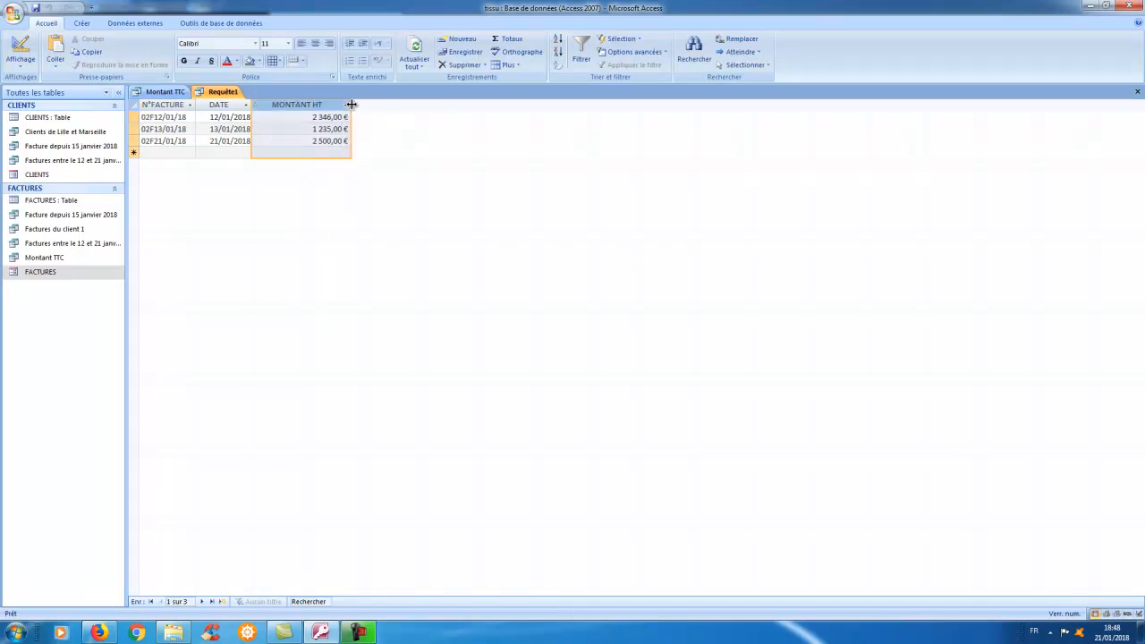
Back in design view, sort MONTANT HT in ascending order (Croissant) and rerun the query
click(22, 53)
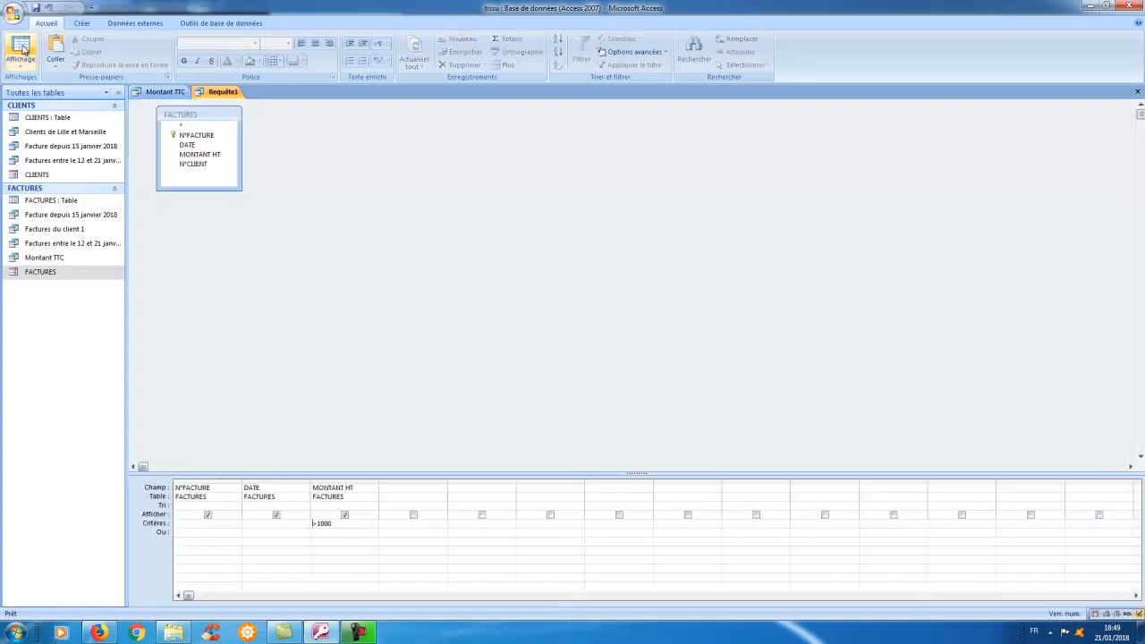
click(371, 506)
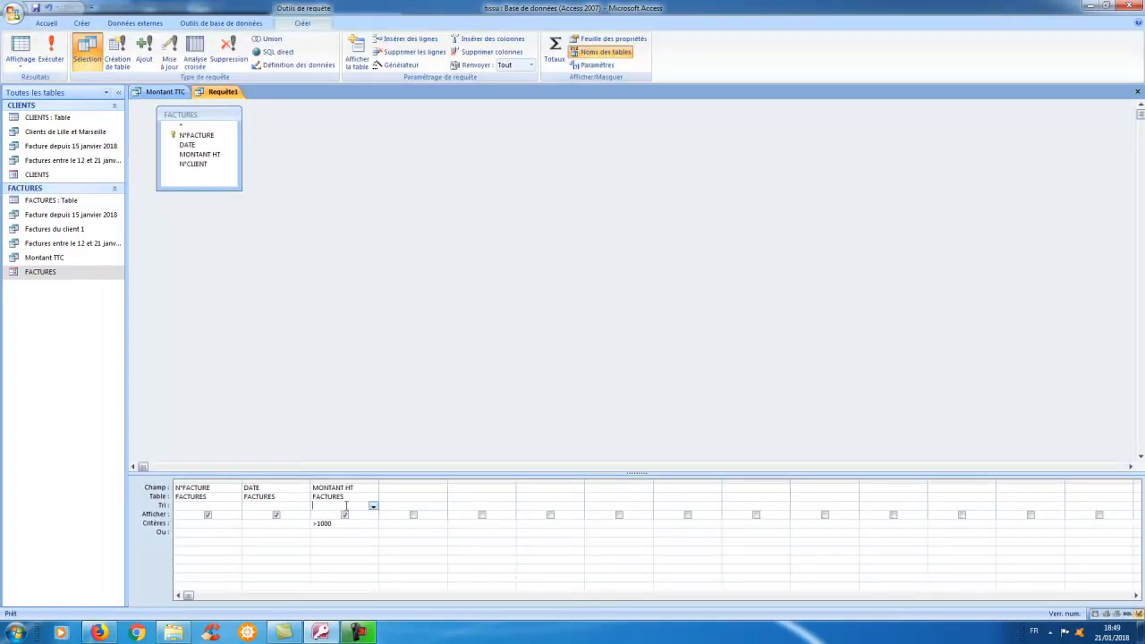
click(374, 507)
click(331, 515)
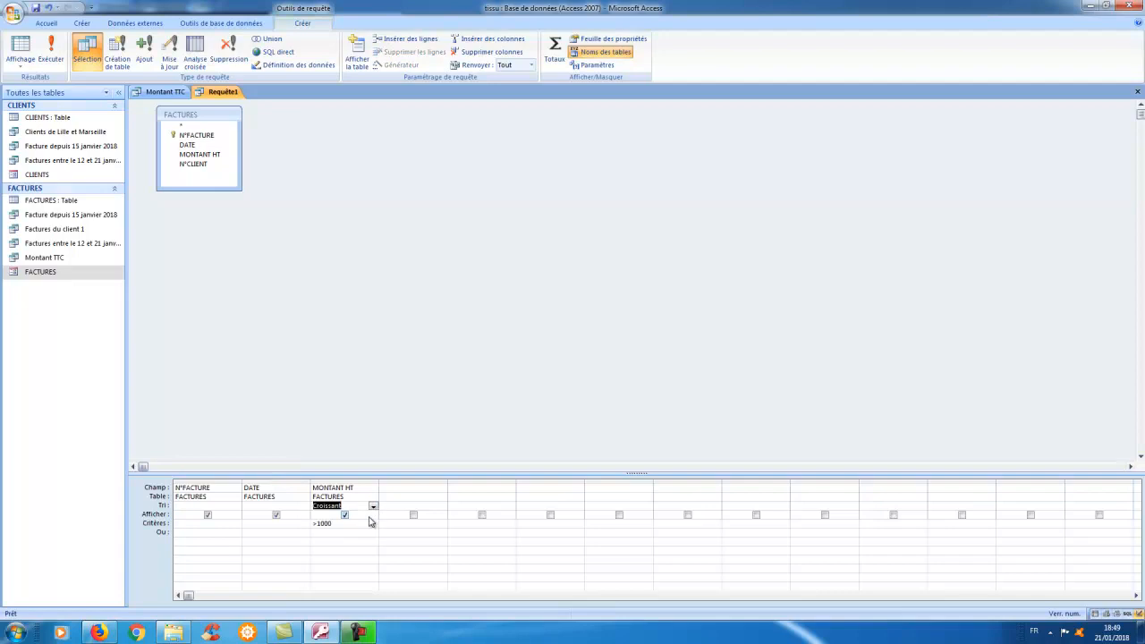
click(51, 54)
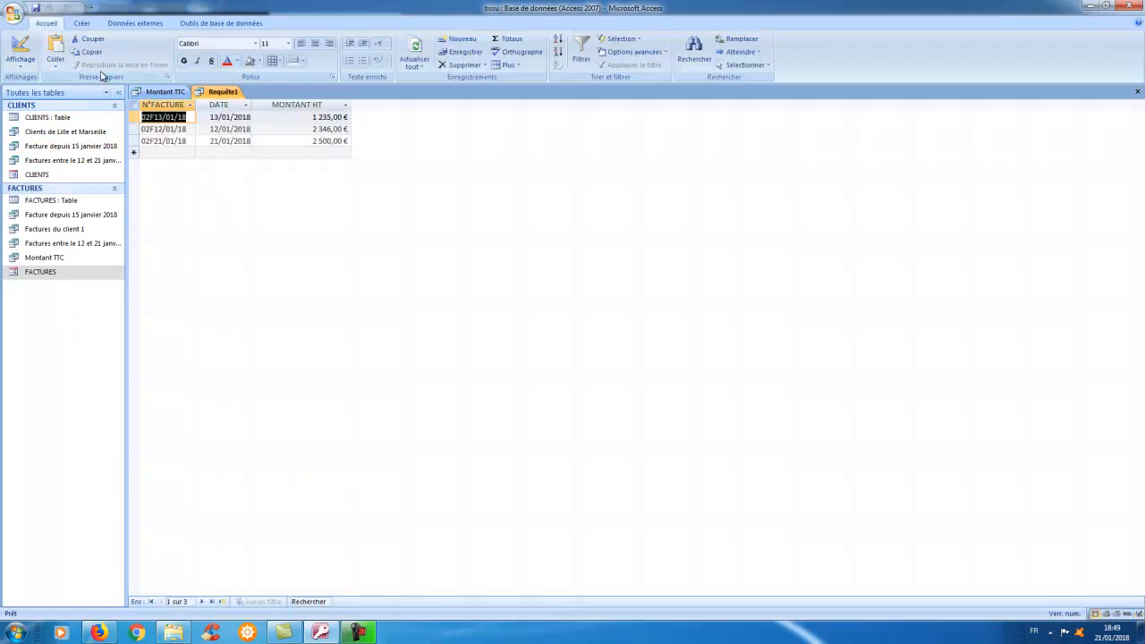
Save the query as "Factures supérieures à 1000 €"
right_click(217, 95)
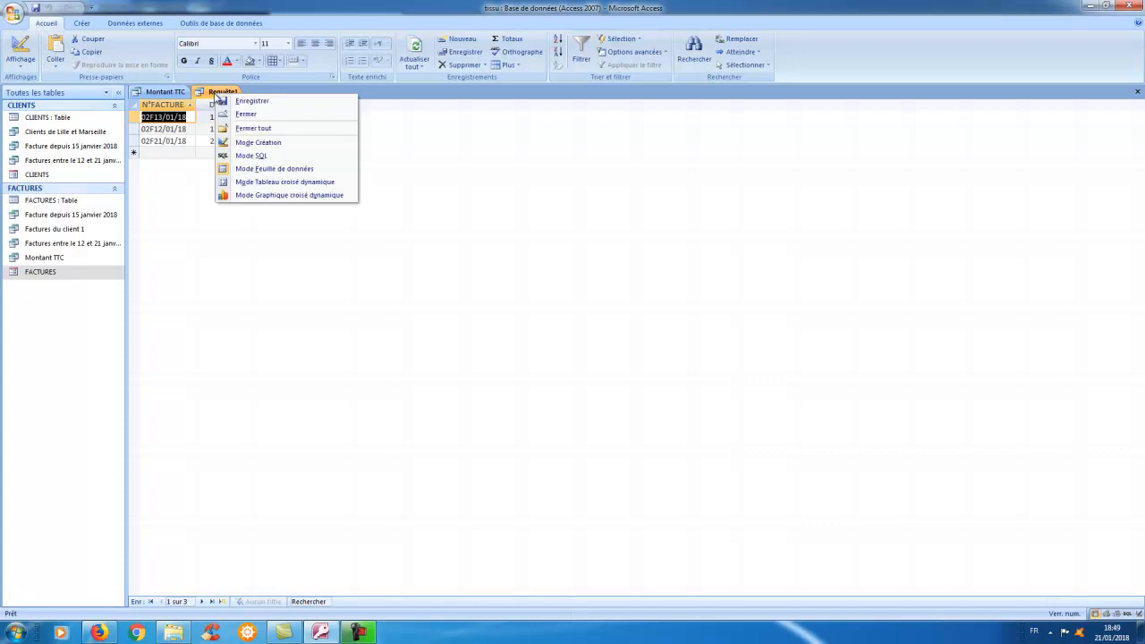
click(224, 101)
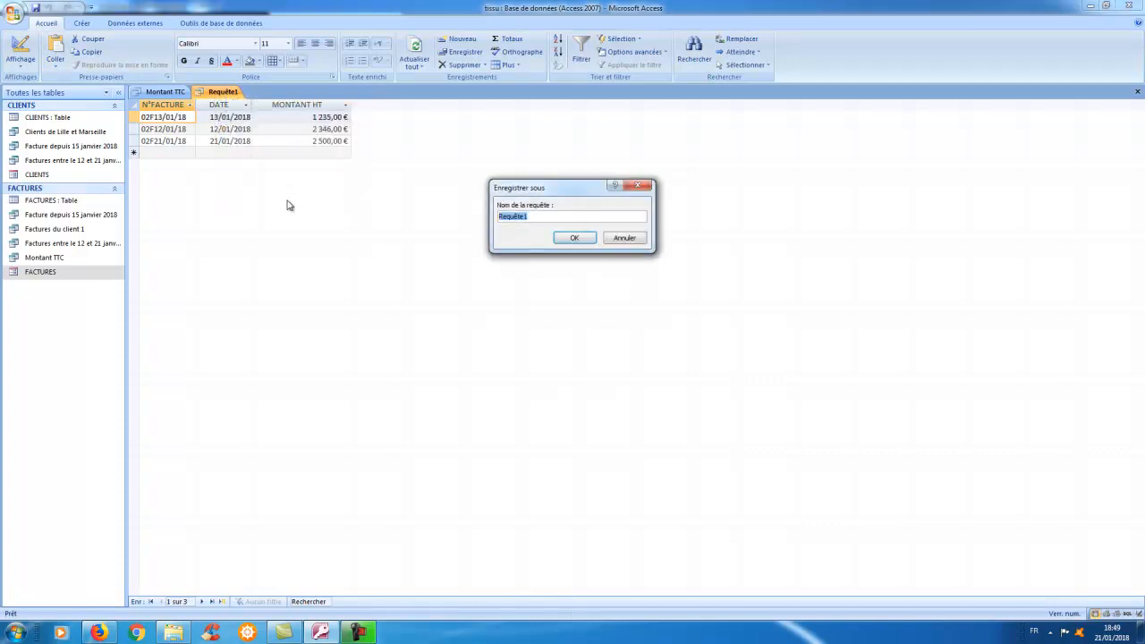
text(Factures supérieures à)
text( 1000)
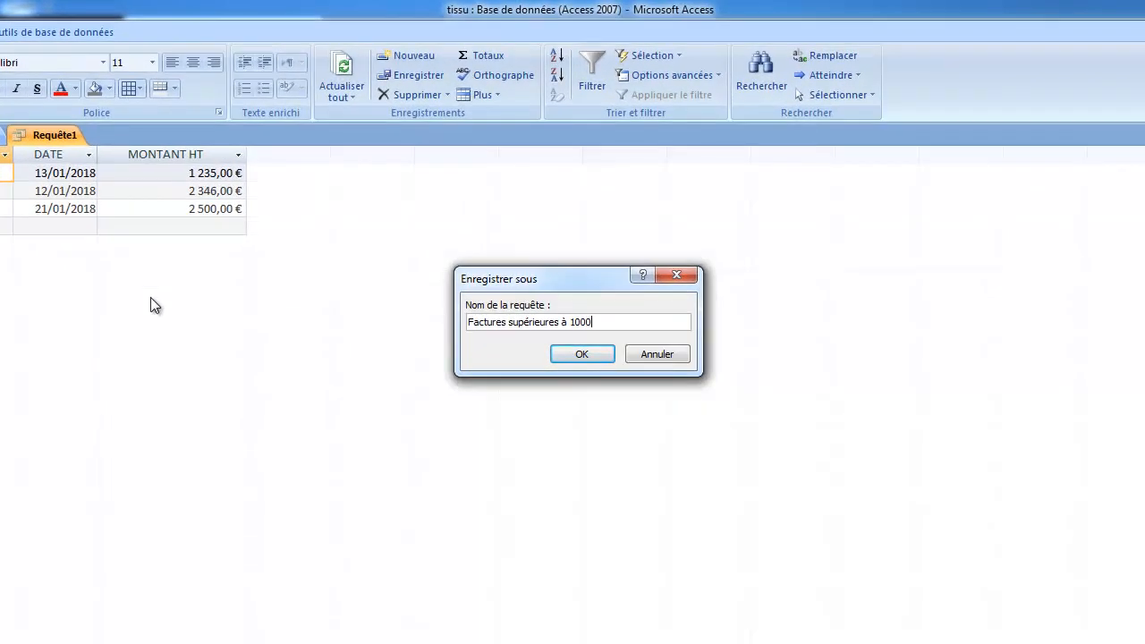
text( €)
click(581, 355)
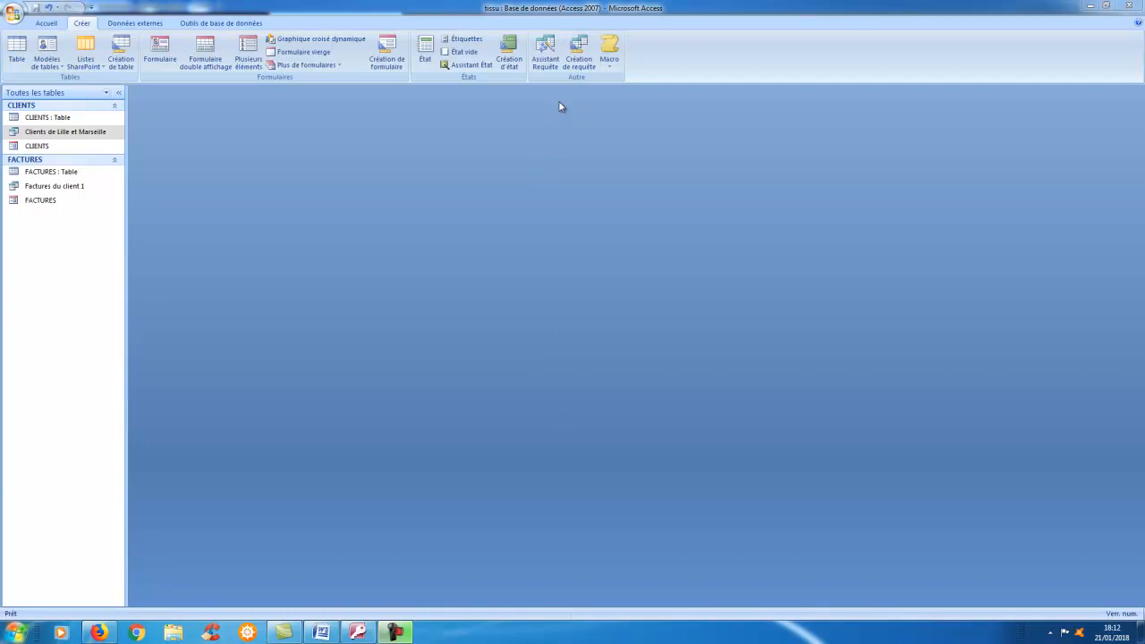
Create a query in design view with both the CLIENTS and FACTURES tables, and enlarge the FACTURES field list
click(582, 61)
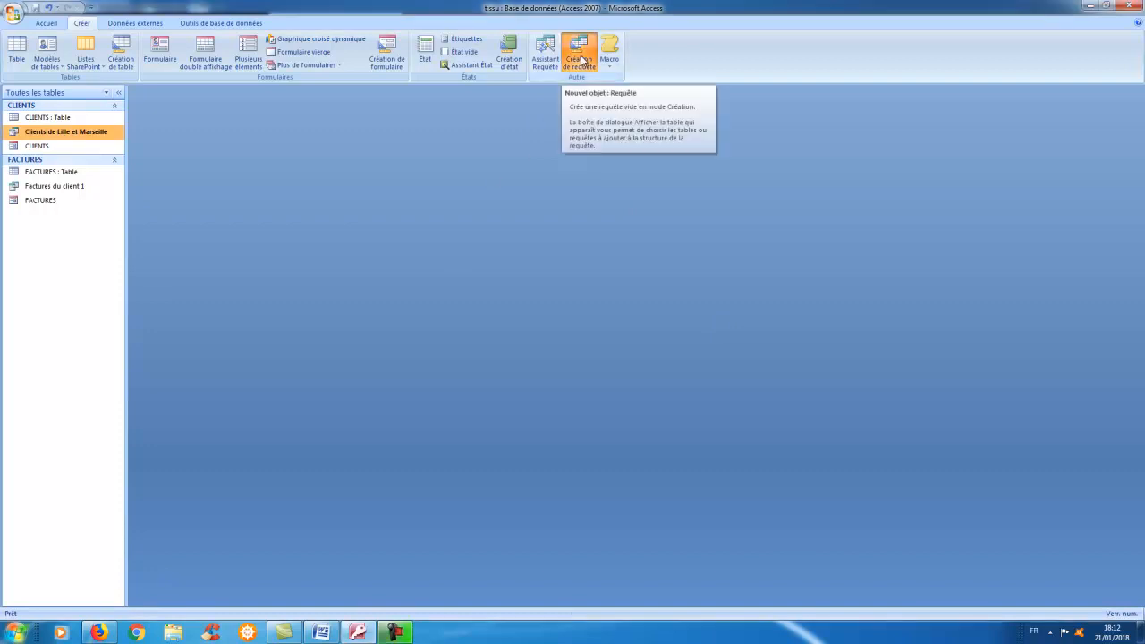
click(582, 60)
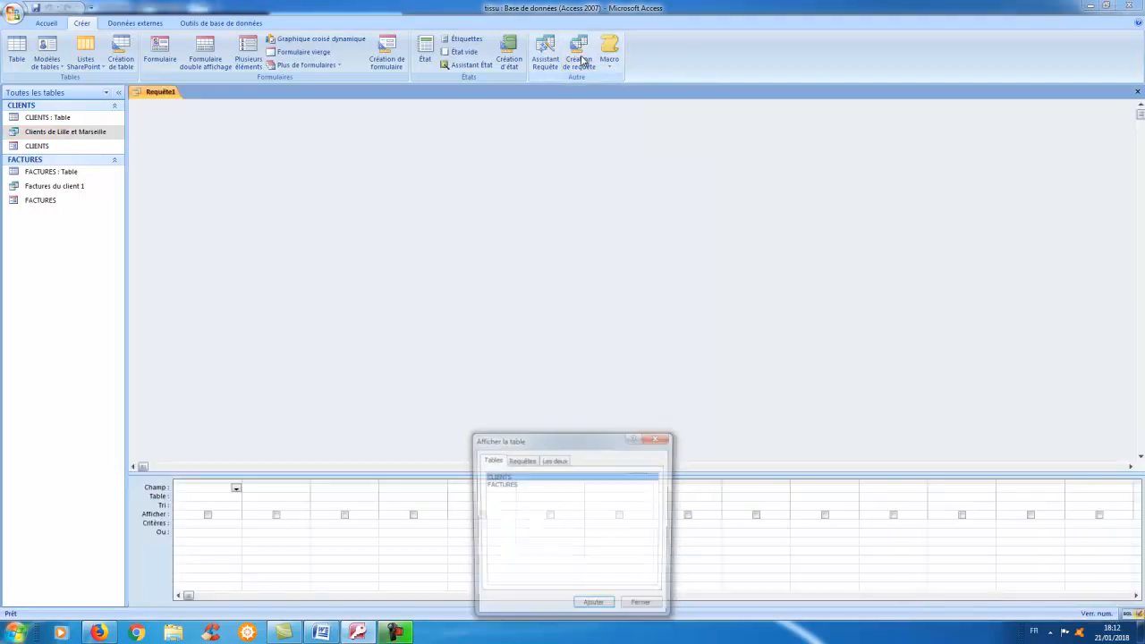
double_click(508, 478)
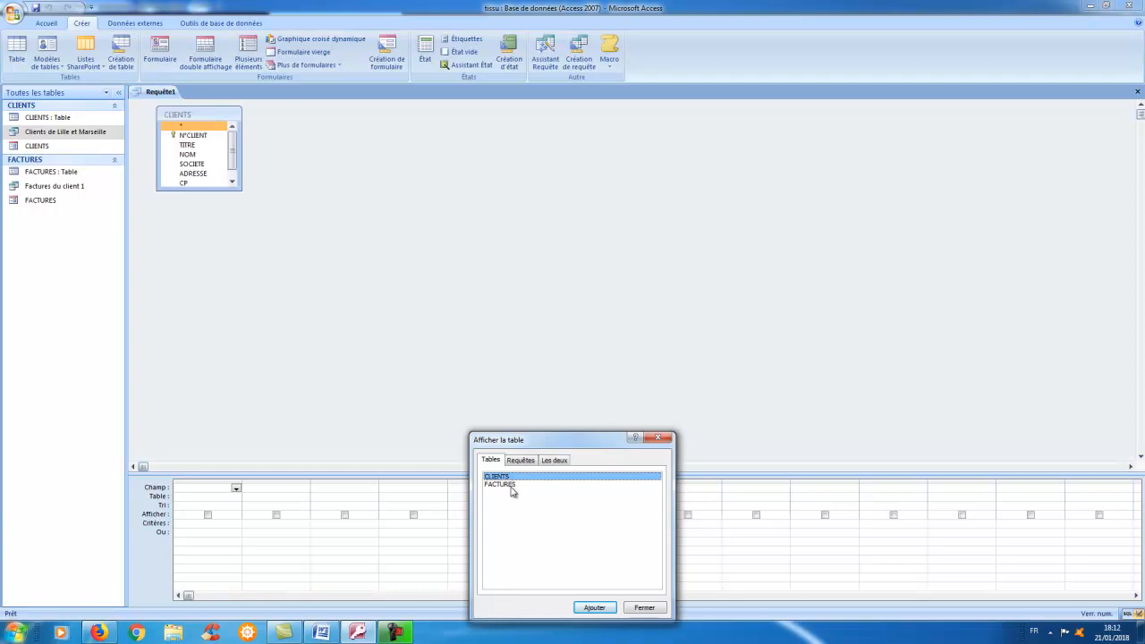
double_click(513, 486)
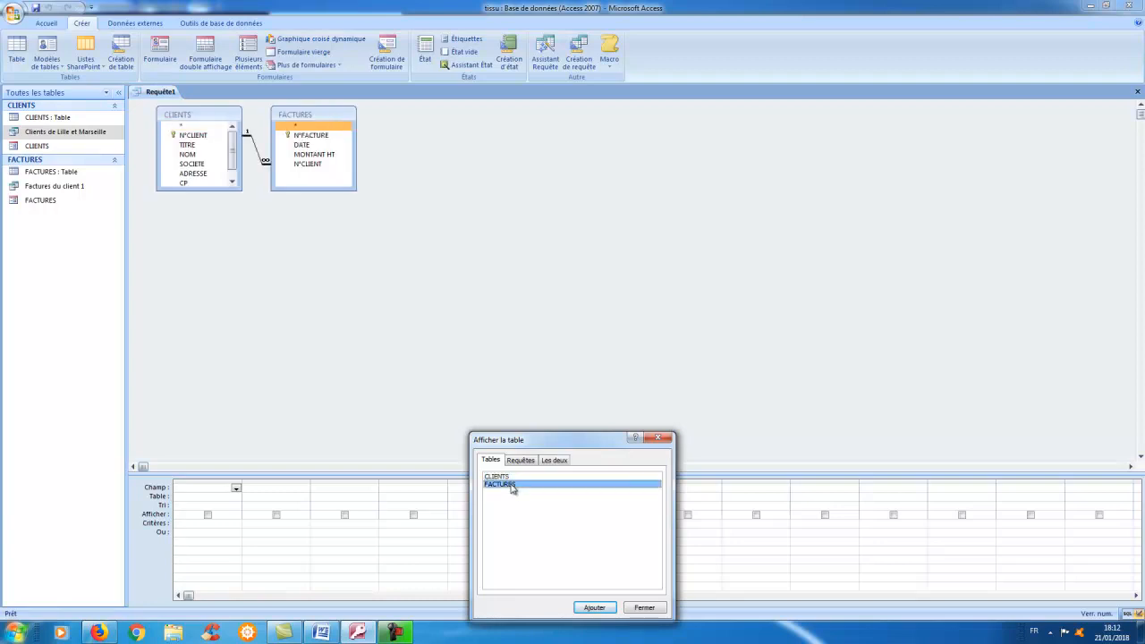
click(644, 607)
drag(355, 189, 437, 230)
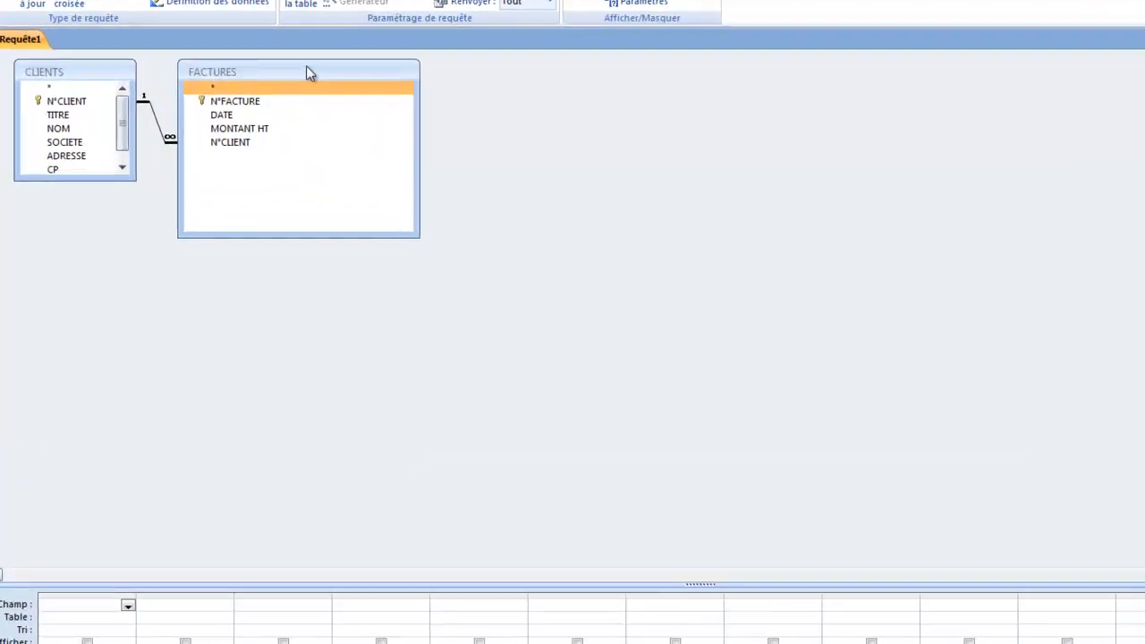
Spread the two field lists apart, enlarge CLIENTS, and add N°CLIENT, TITRE, NOM and SOCIETE from it to the query grid
drag(362, 113, 490, 114)
drag(113, 176, 176, 237)
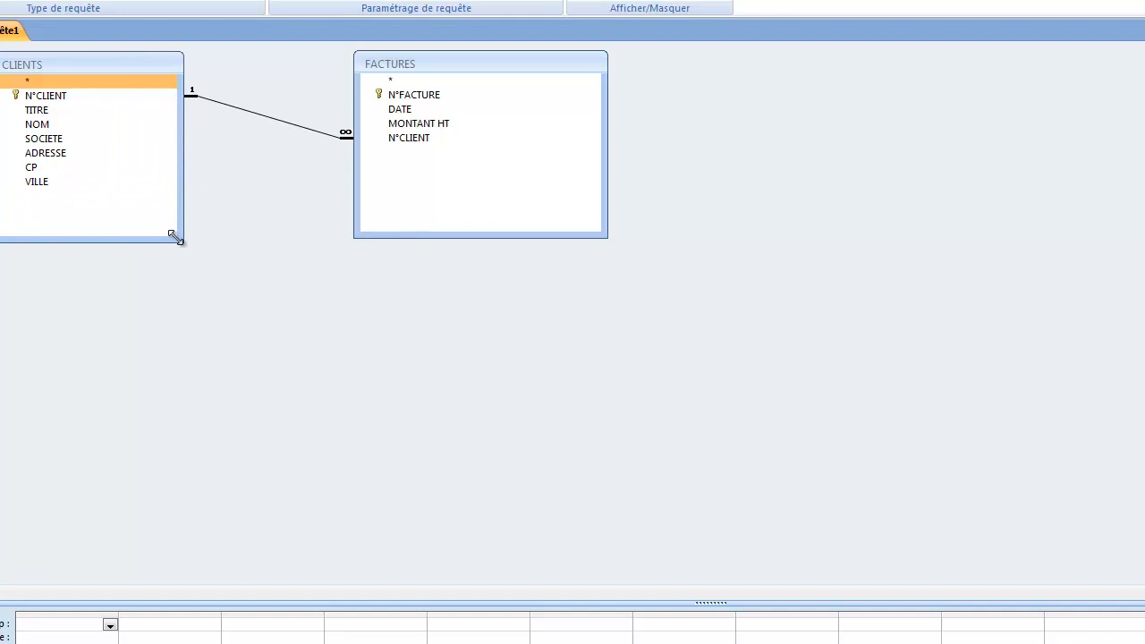
double_click(57, 97)
click(53, 111)
double_click(53, 111)
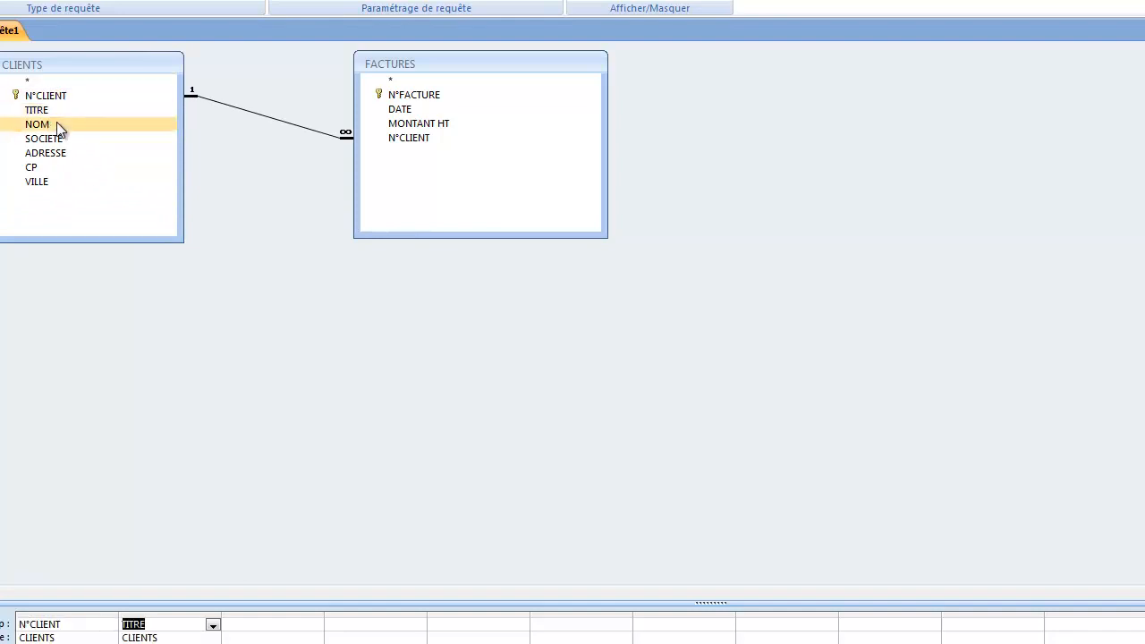
double_click(54, 120)
double_click(67, 143)
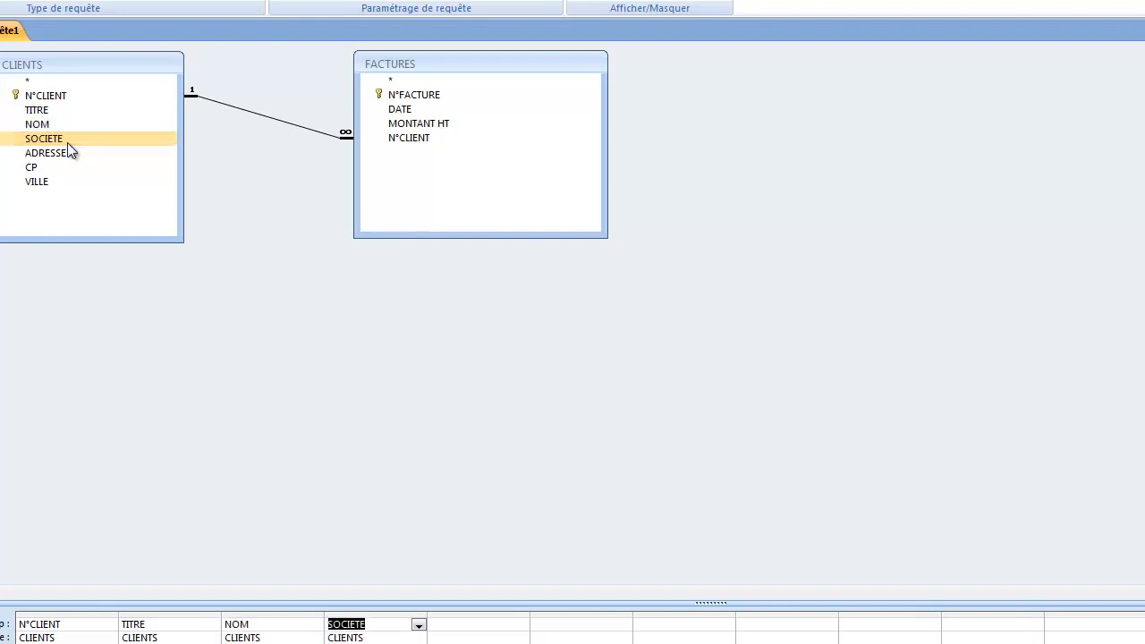
Add the N°FACTURE, DATE and MONTANT HT fields from FACTURES to the query grid
click(414, 98)
double_click(415, 99)
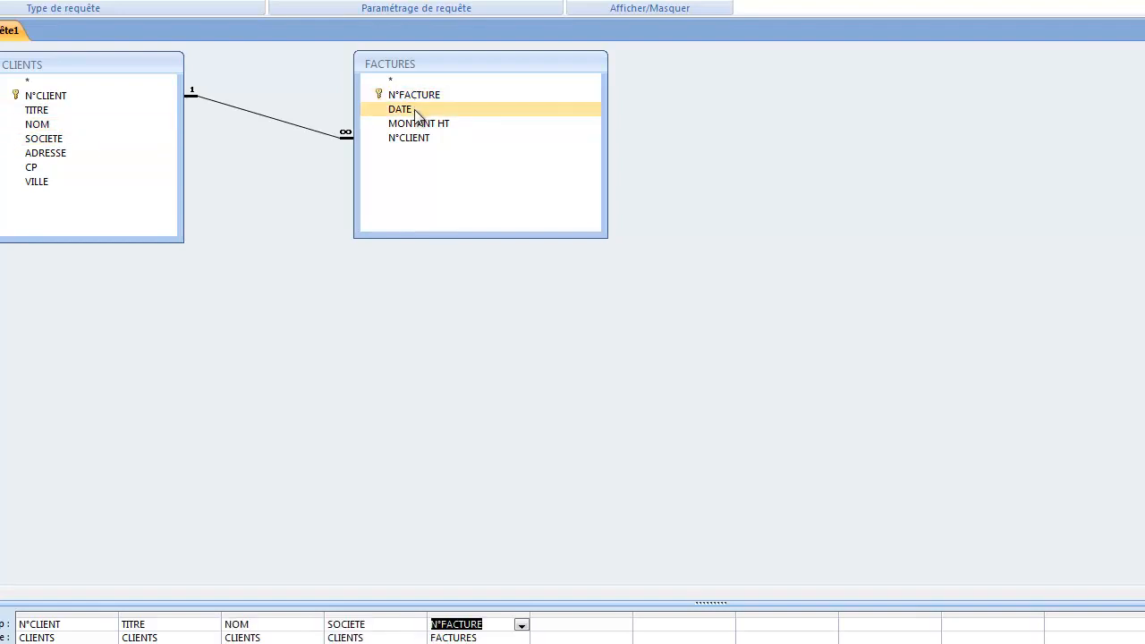
double_click(414, 110)
click(428, 124)
double_click(428, 125)
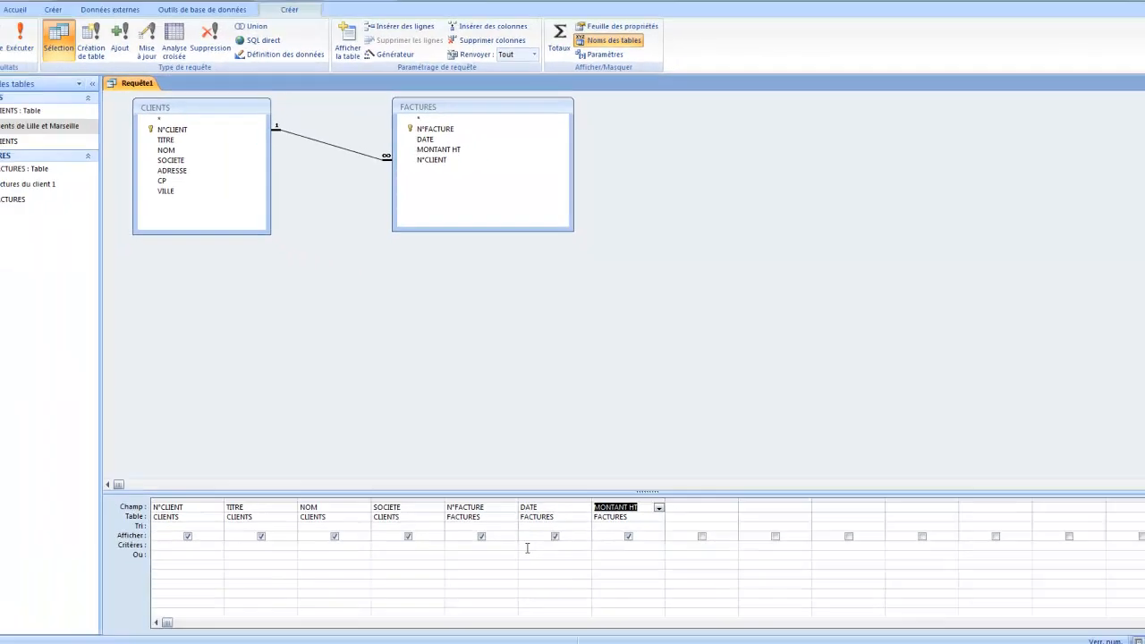
Set the criterion >#15/01/2018# on the DATE field and run the query
click(526, 525)
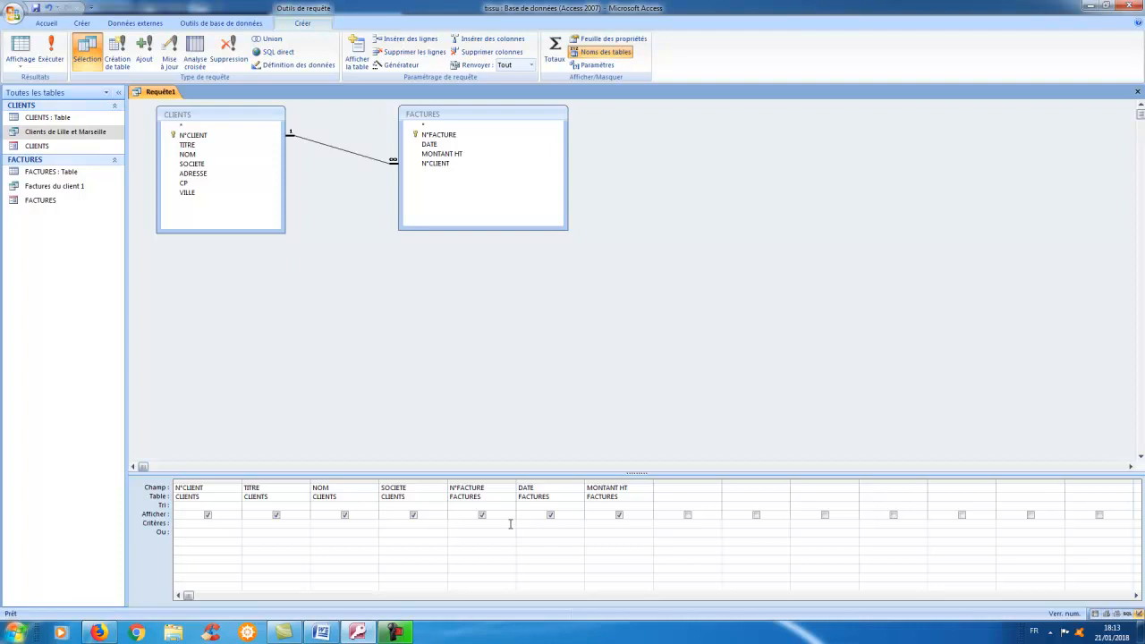
text(>)
text(#15/01/2018#)
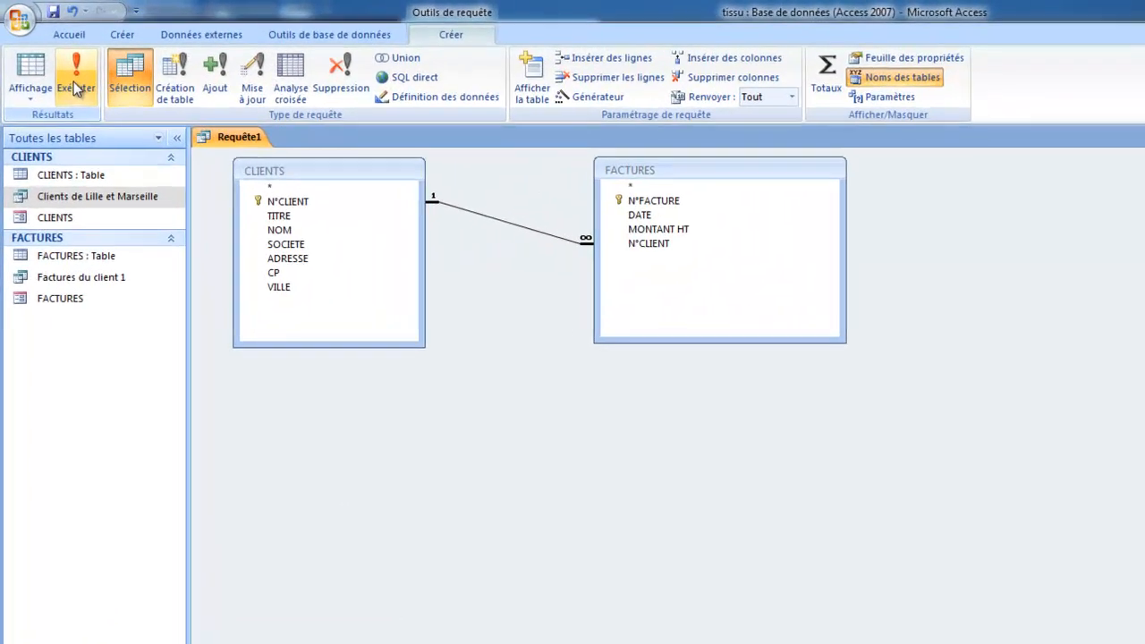
click(77, 88)
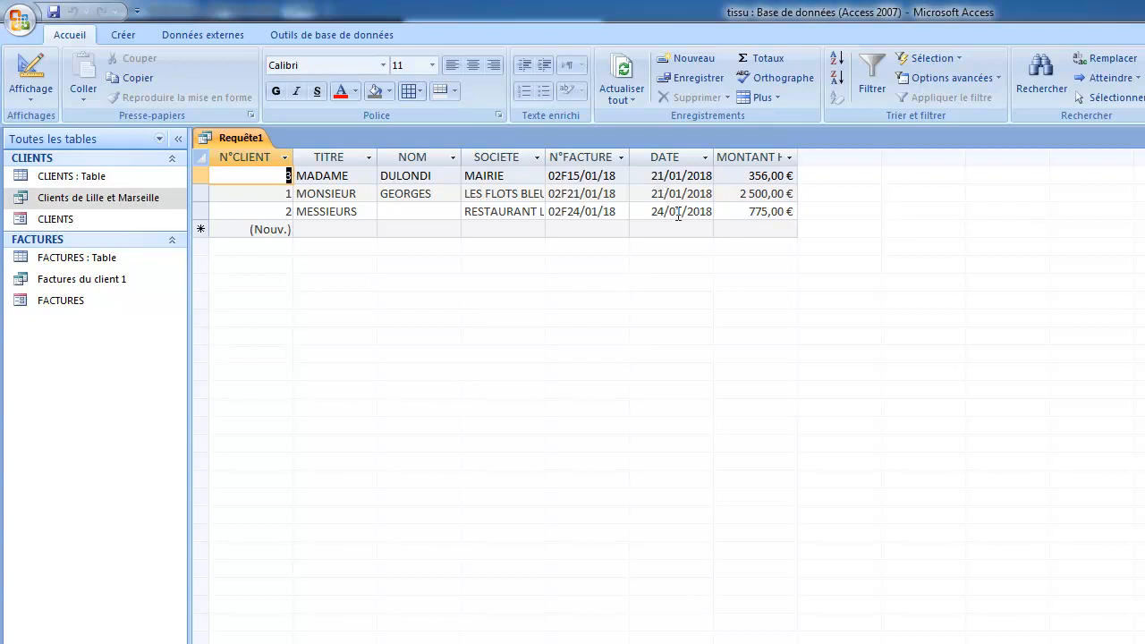
Save the query as "Facture depuis 15 janvier 2018" and close it
right_click(225, 140)
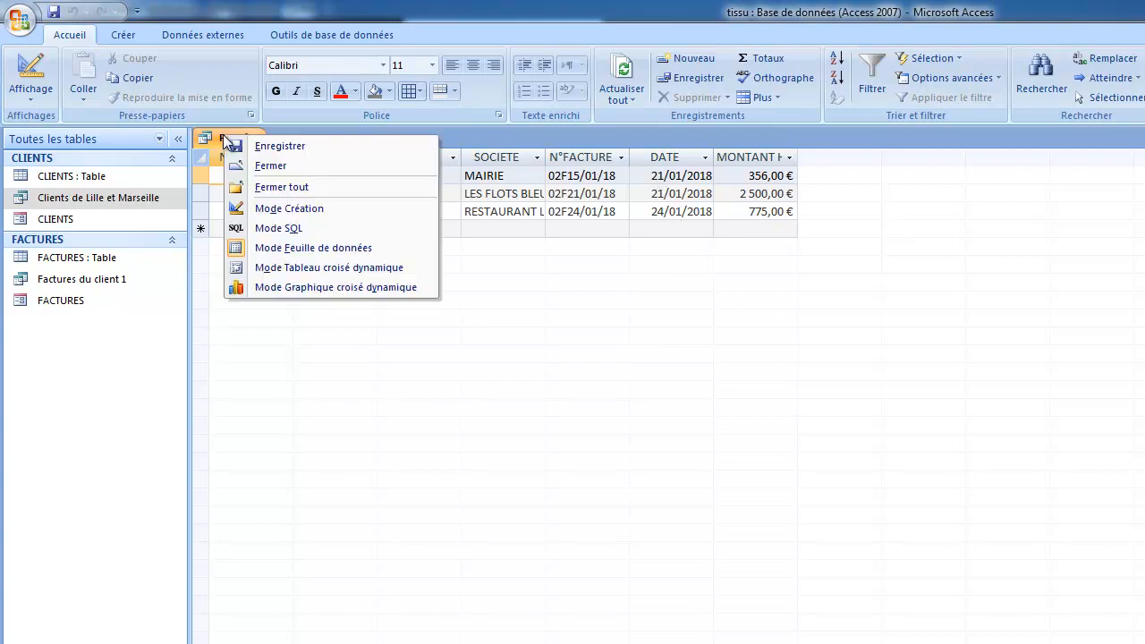
click(265, 151)
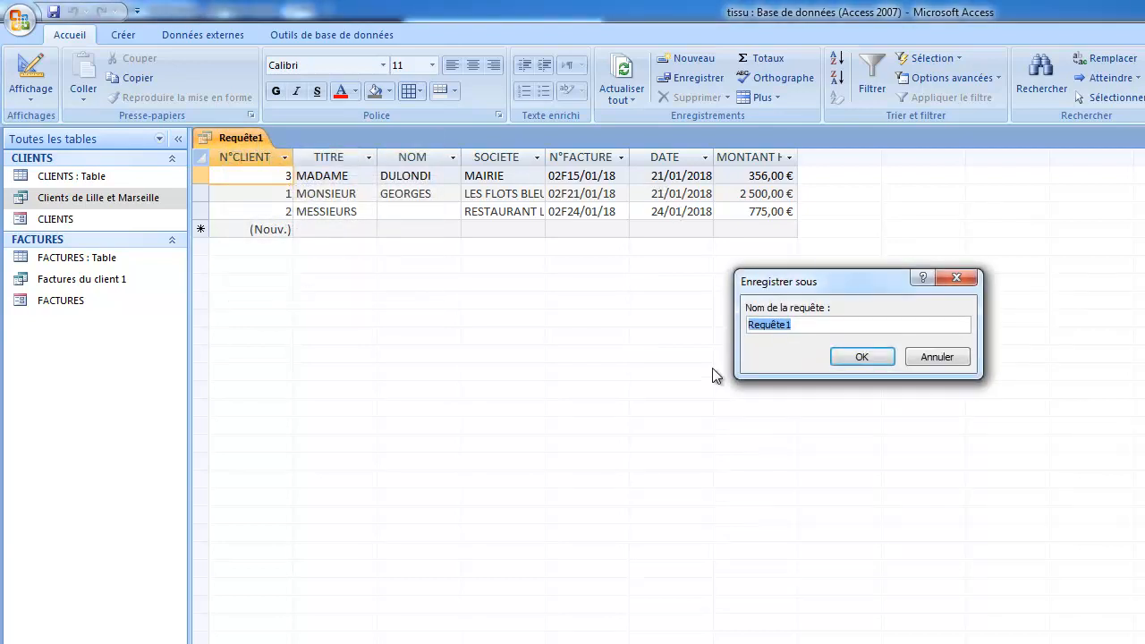
text(Factu)
text(re )
text(de)
text(s 15 jan)
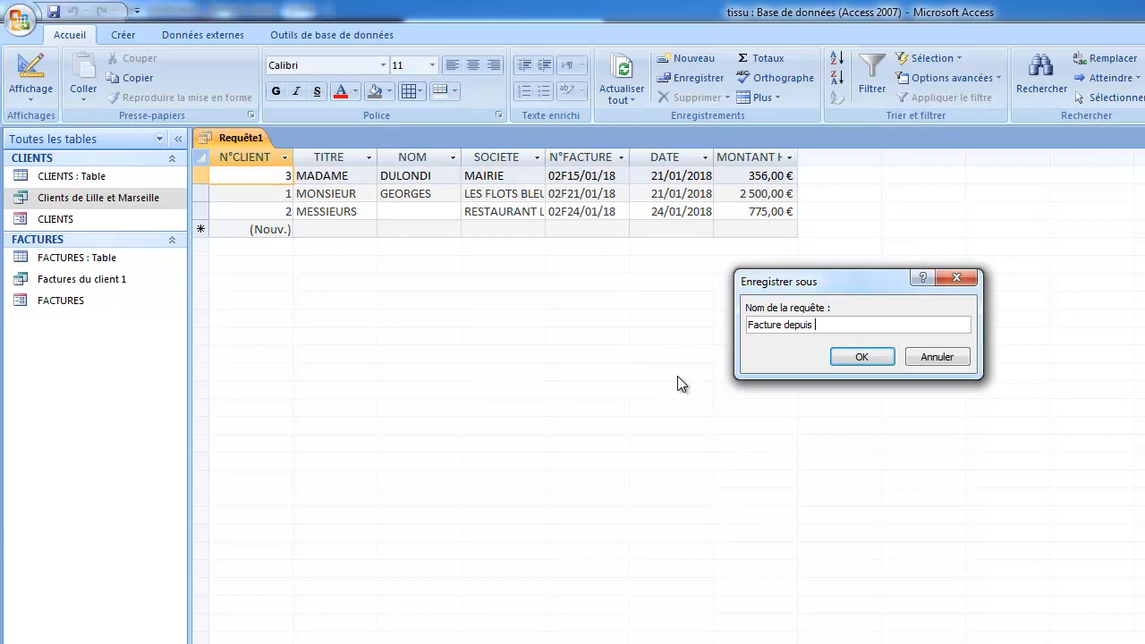
text(vier 2018)
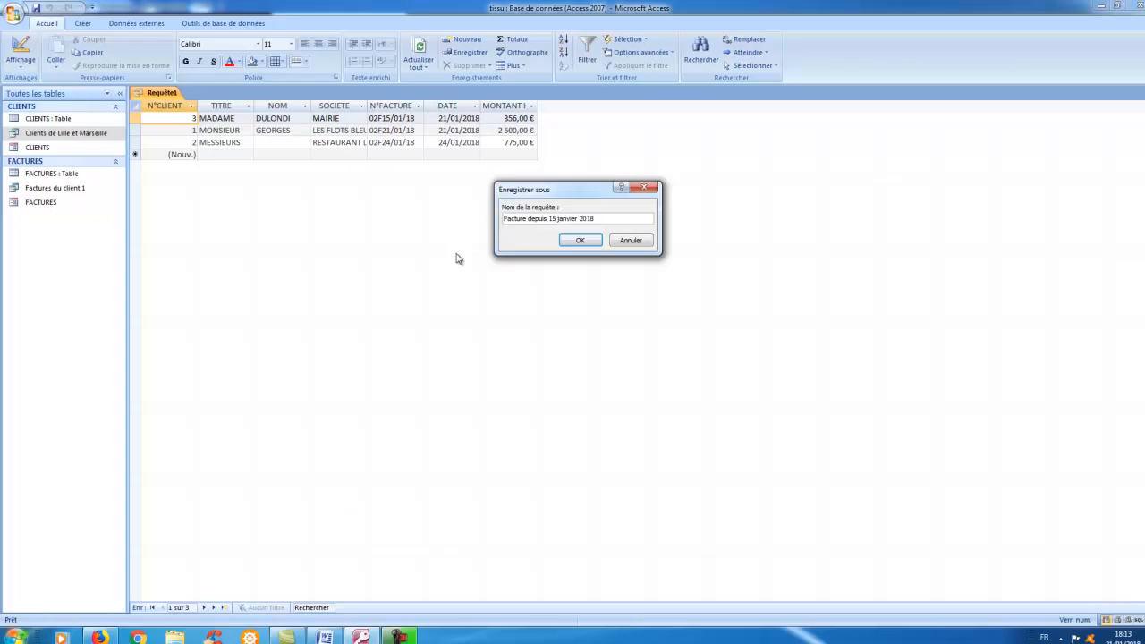
click(574, 238)
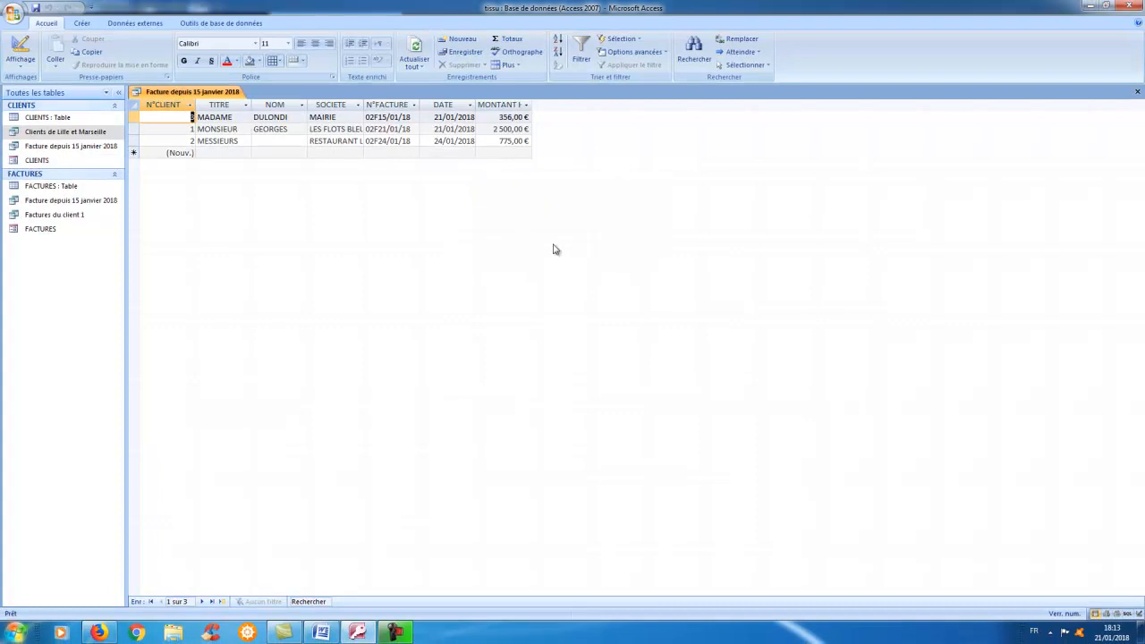
right_click(228, 95)
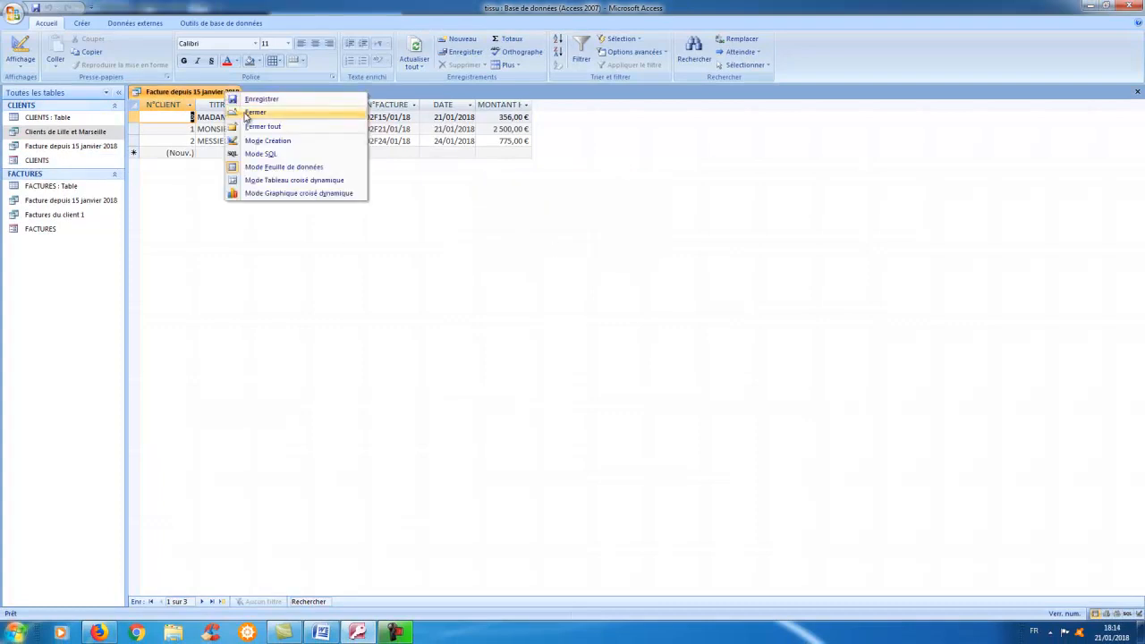
click(249, 112)
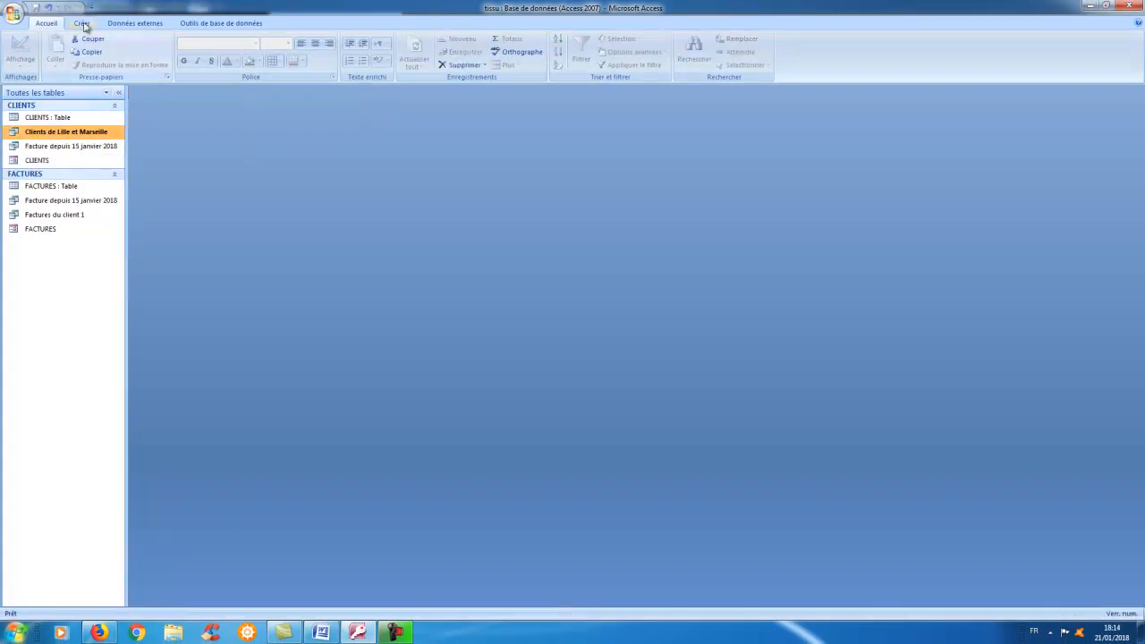
Create a query in design view with the CLIENTS and FACTURES tables, removing the duplicate FACTURES_1 list
click(83, 25)
click(579, 53)
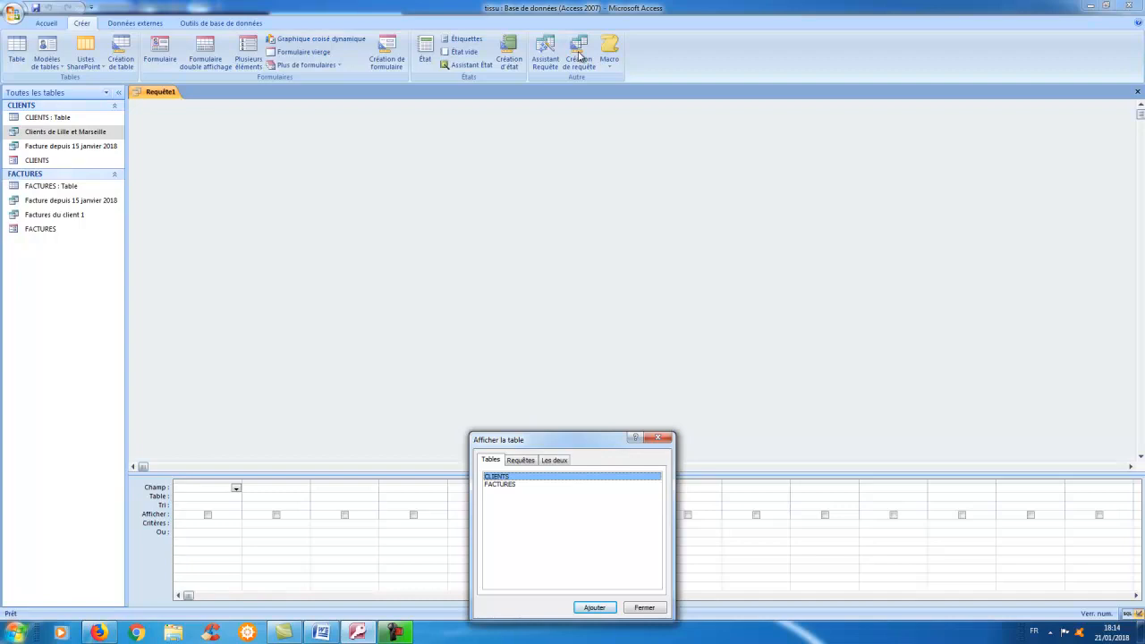
double_click(517, 479)
double_click(514, 486)
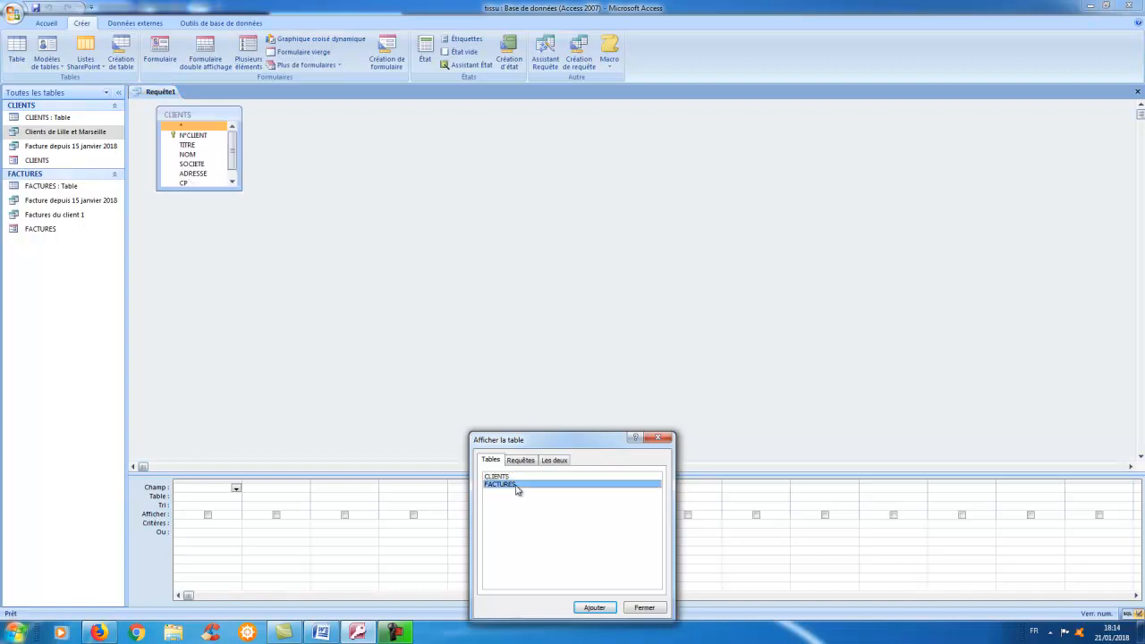
click(607, 610)
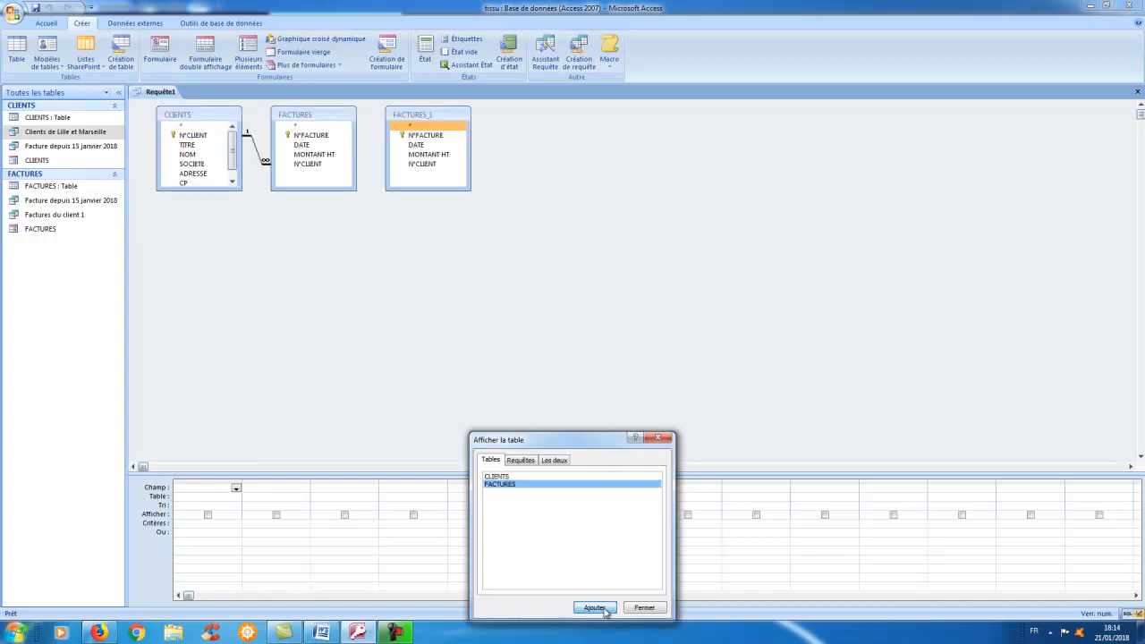
click(660, 439)
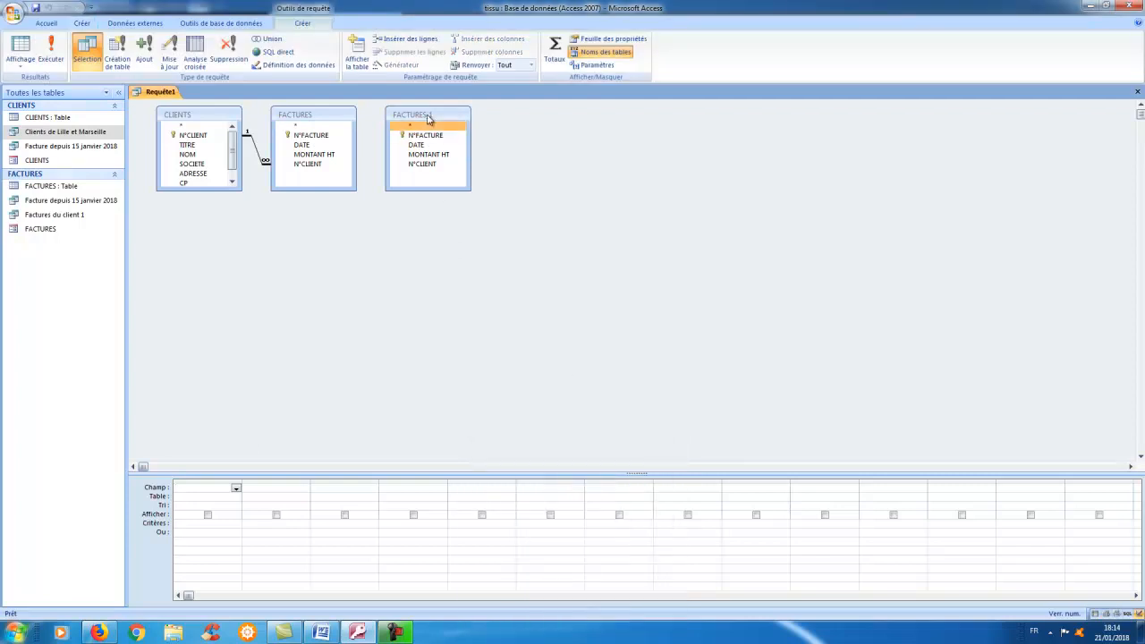
key(Delete)
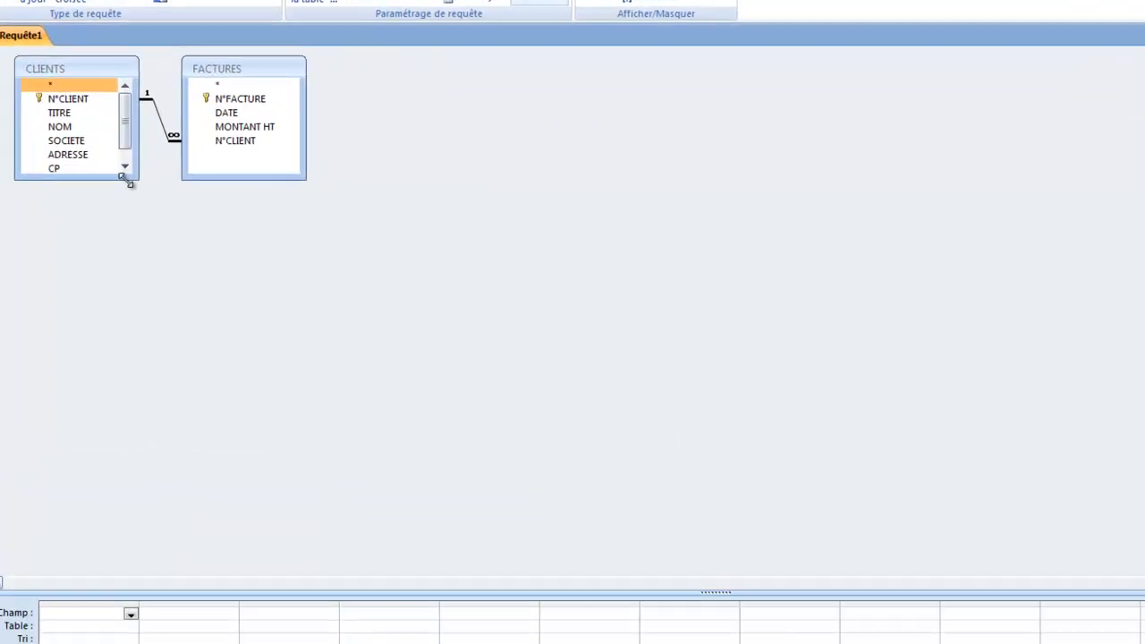
Enlarge the CLIENTS field list to show all its fields and move FACTURES farther away from it
drag(240, 194, 232, 218)
drag(114, 219, 131, 273)
drag(272, 68, 365, 74)
Add N°CLIENT, TITRE, NOM and SOCIETE from CLIENTS, and N°FACTURE, DATE and MONTANT HT from FACTURES, to the query grid
double_click(57, 96)
double_click(60, 110)
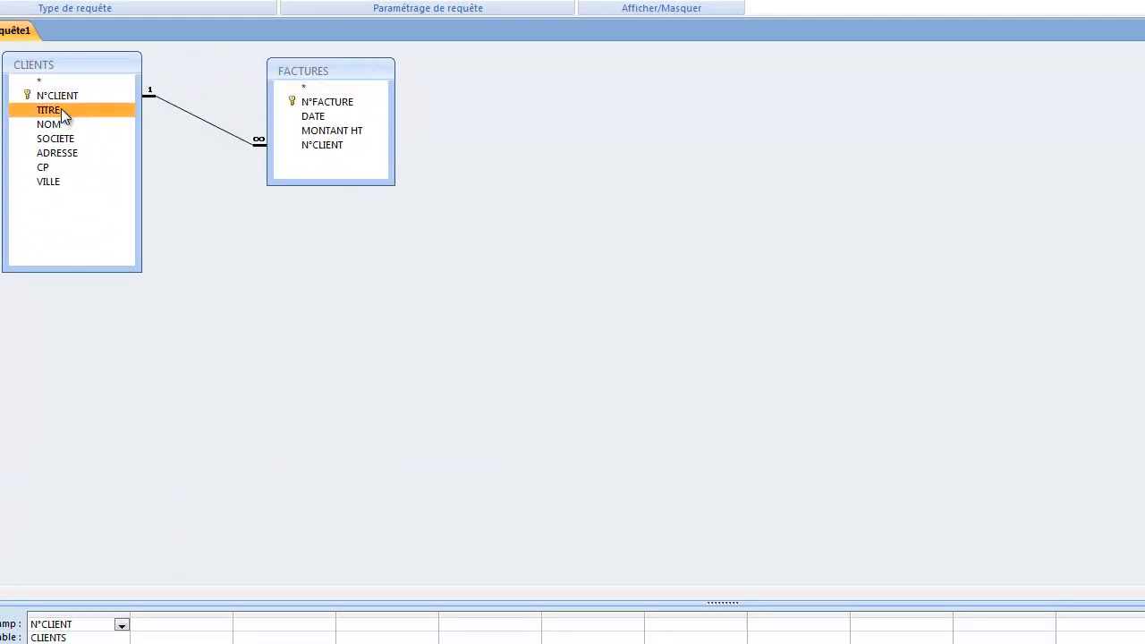
double_click(64, 123)
double_click(76, 139)
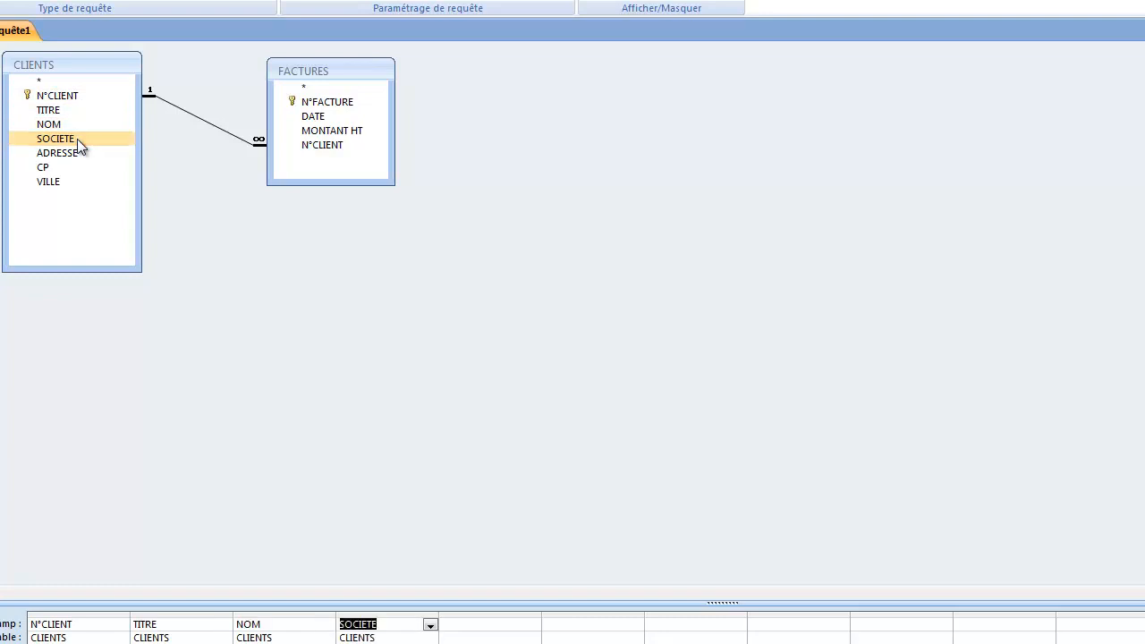
double_click(315, 103)
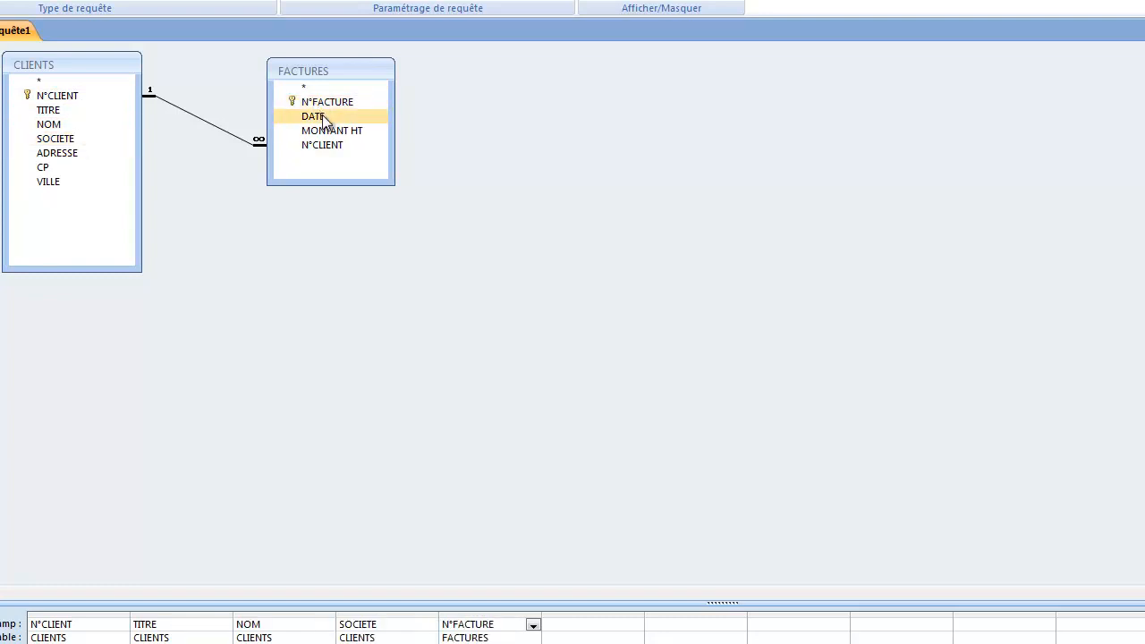
double_click(322, 115)
double_click(329, 131)
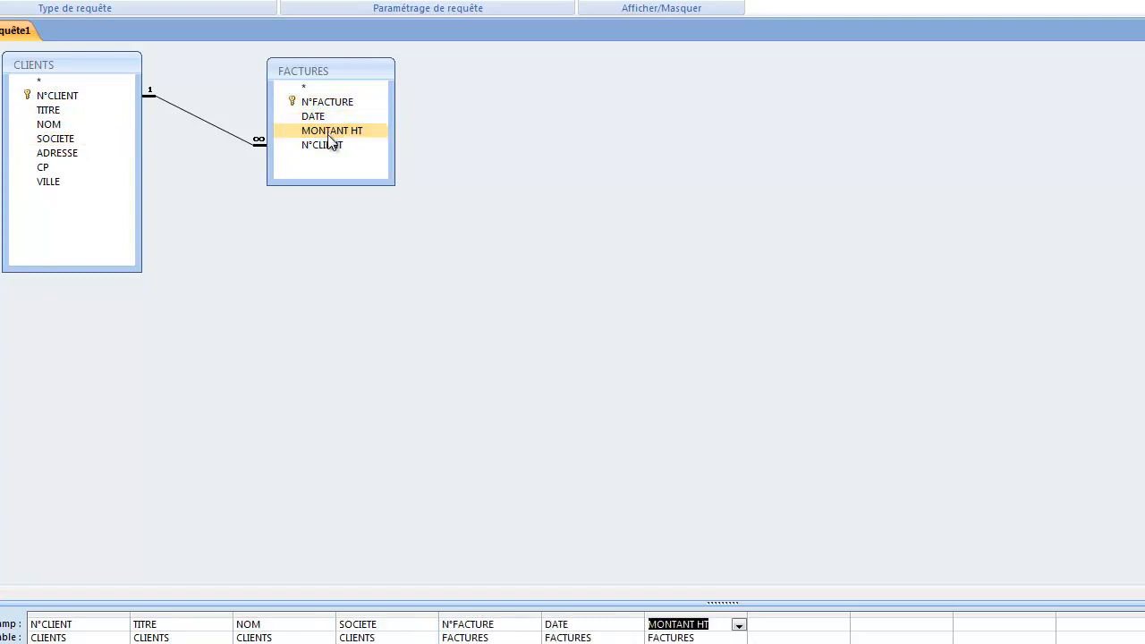
Set the DATE criterion to Entre #12/01/2018# et #21/01/2018# and widen the DATE column in the grid
click(323, 543)
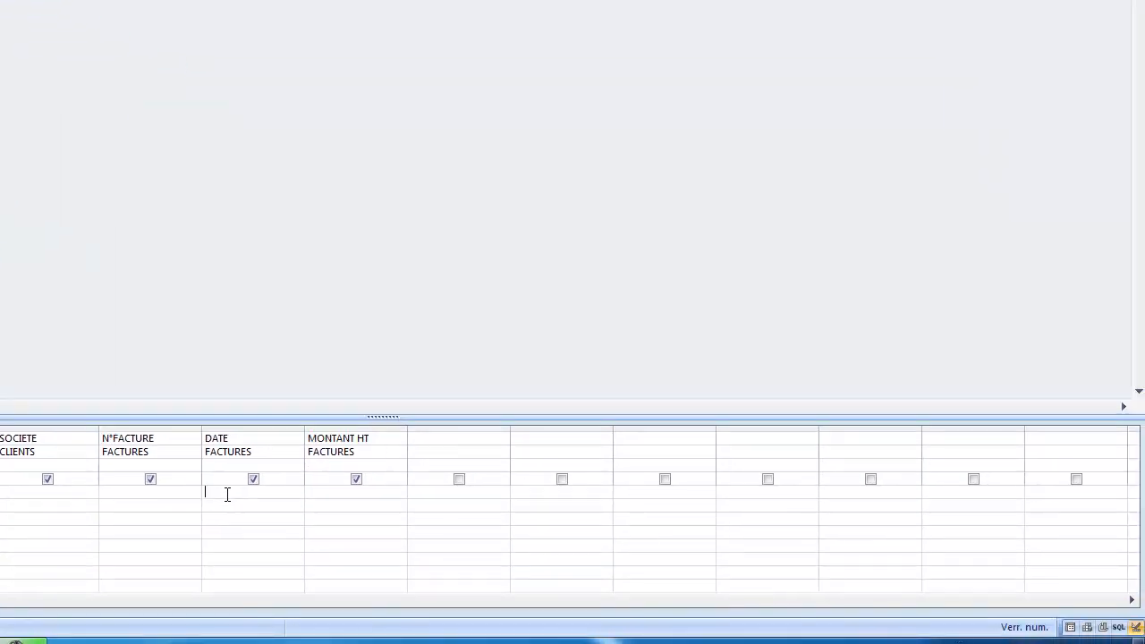
text(Entre)
text( #)
text(12/01/)
text(201)
text(8)
text(#)
text( et)
text( #)
text(21/01)
text(/2018)
text(#)
key(BackSpace)
text(#)
drag(304, 429, 389, 422)
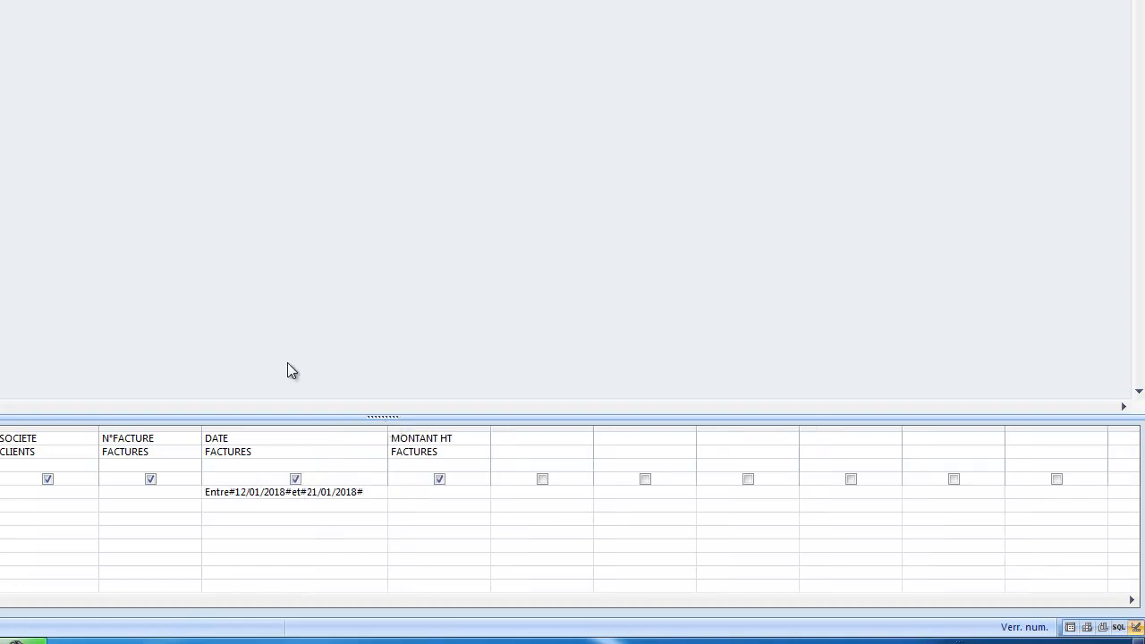
Run the query, return to design view to sort DATE in ascending order, and rerun it
key(ctrl+period)
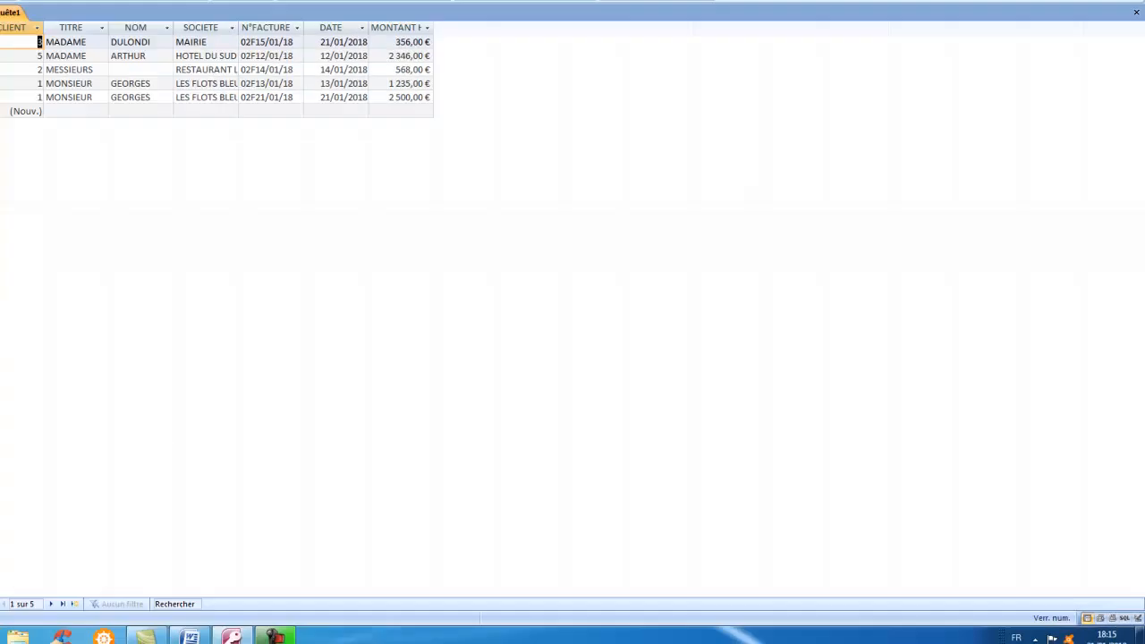
click(20, 45)
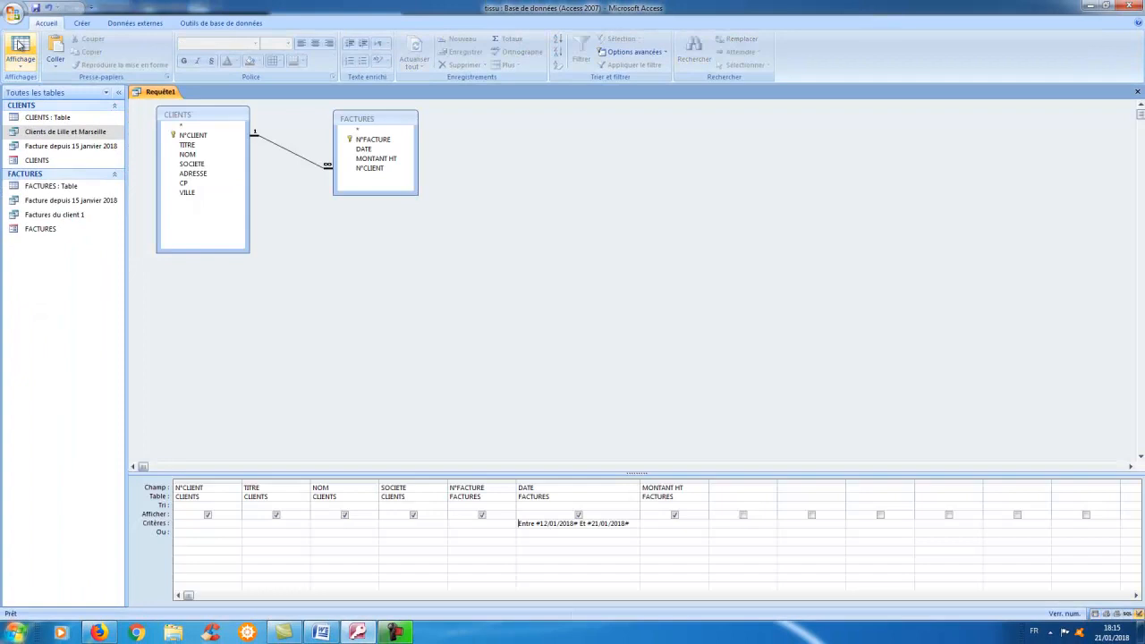
click(634, 507)
click(573, 515)
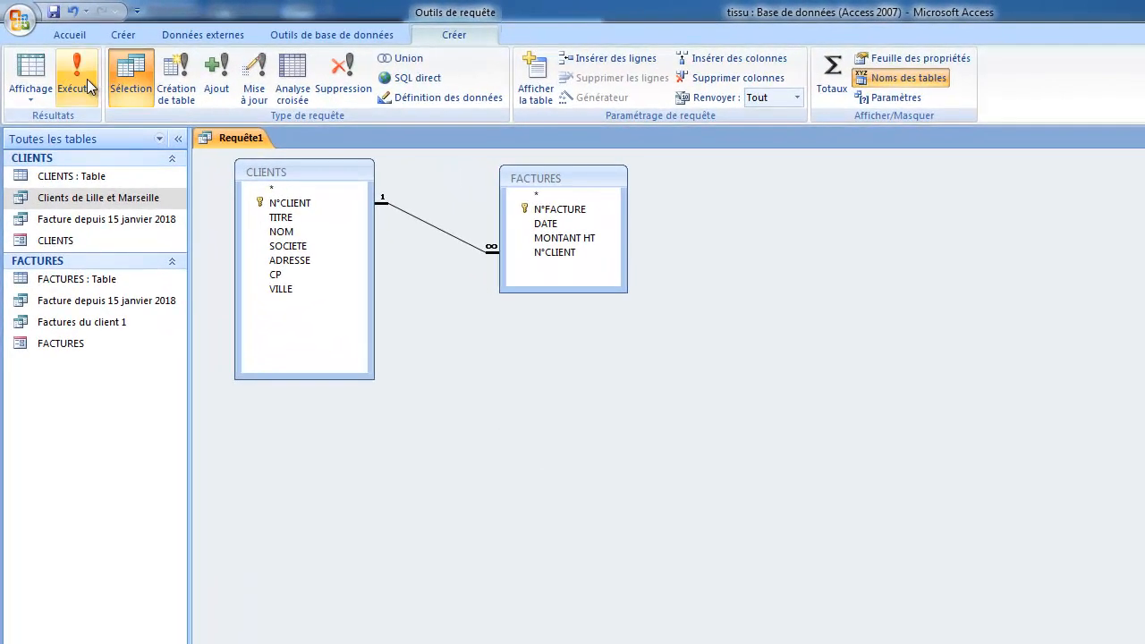
click(58, 53)
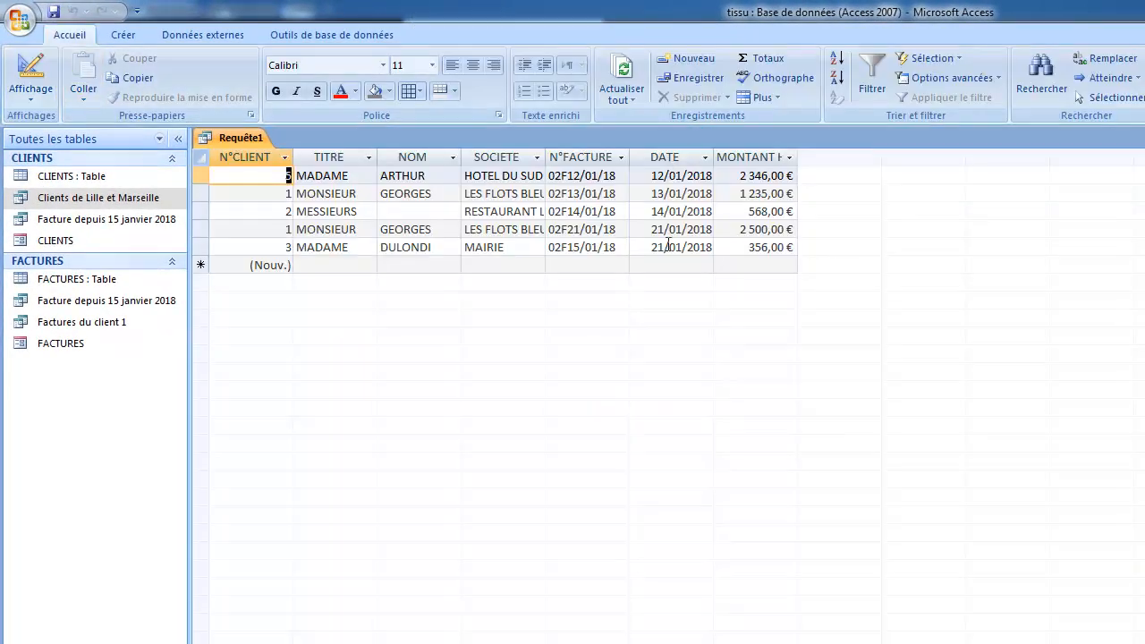
Save the query as "Factures entre le 12 et 21 janvier 2018"
right_click(238, 139)
click(268, 152)
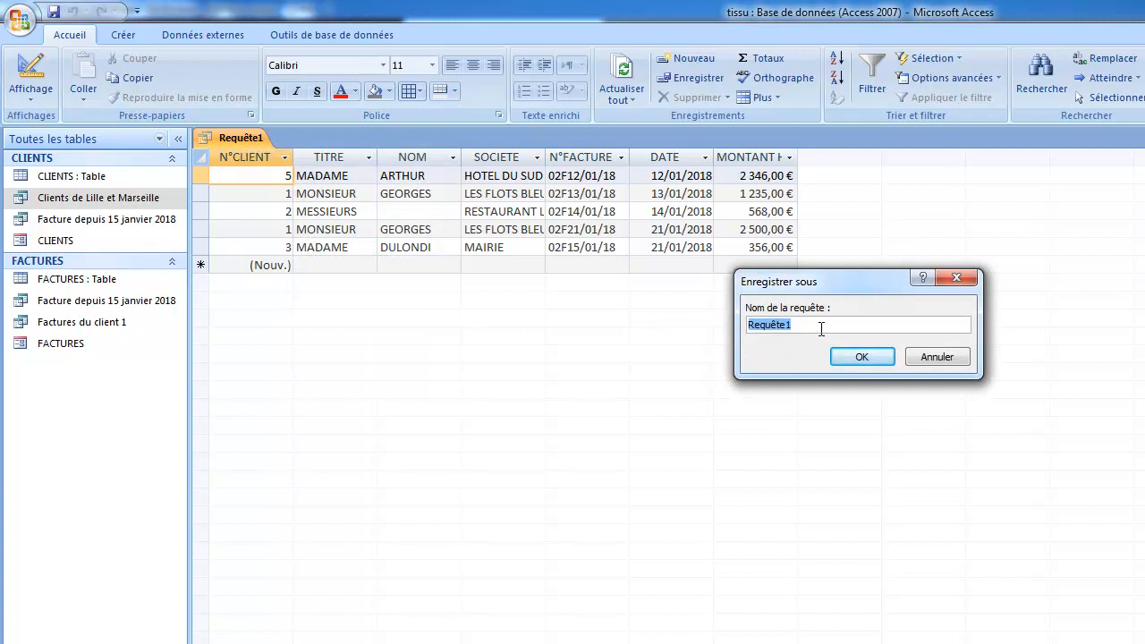
text(Factures entre le 12 et 21 janvier 2018)
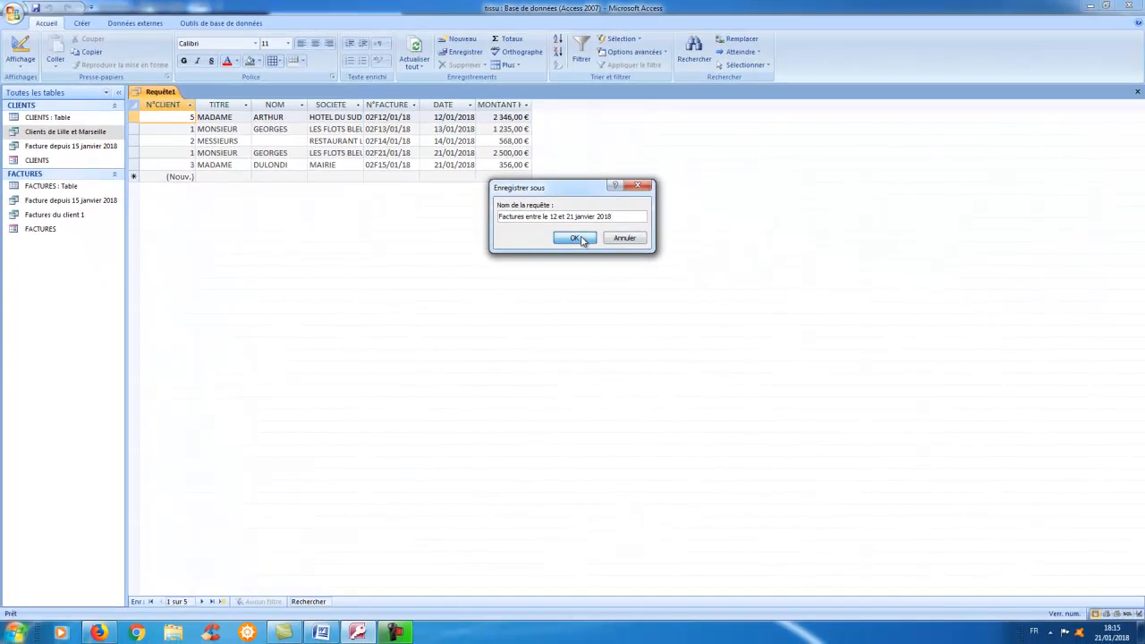
click(577, 238)
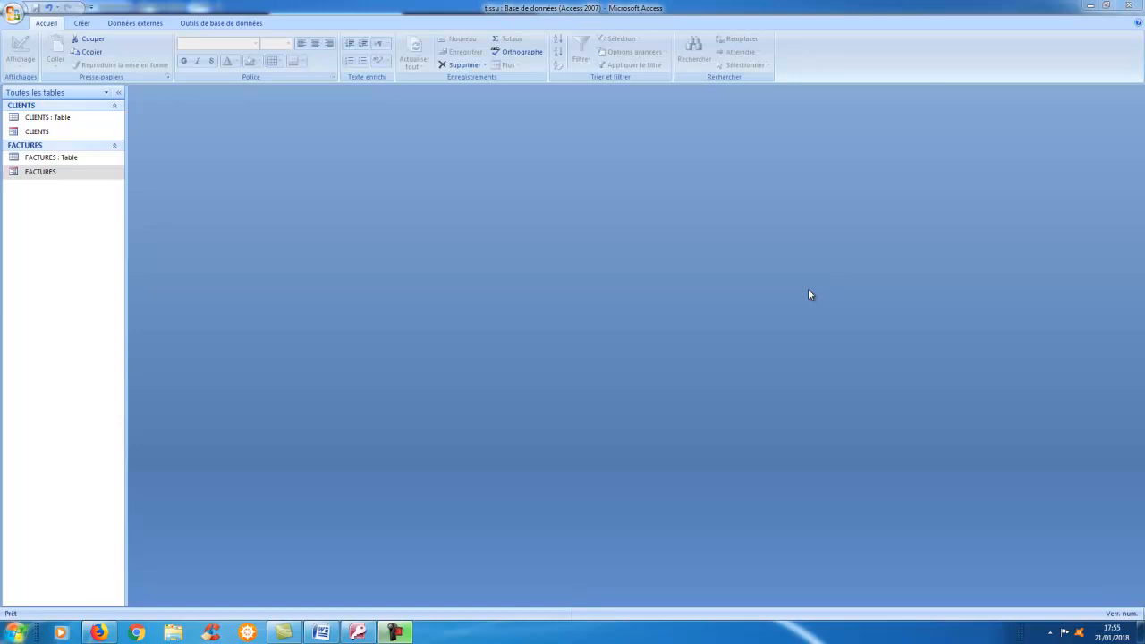
Create a new query in design view based on the FACTURES table
click(89, 26)
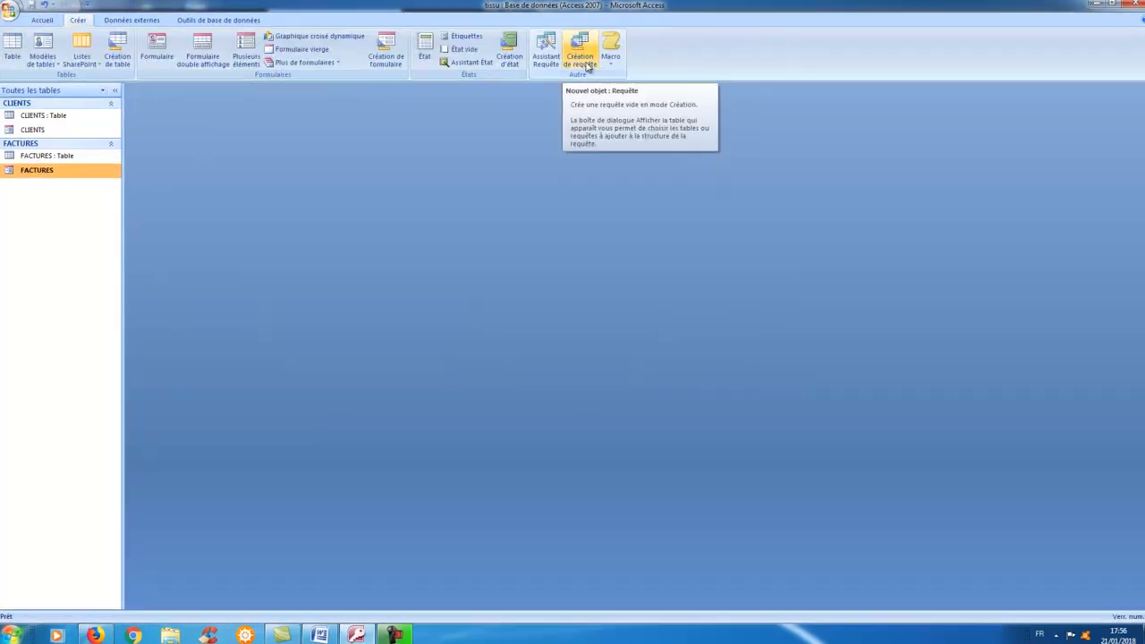
click(629, 1)
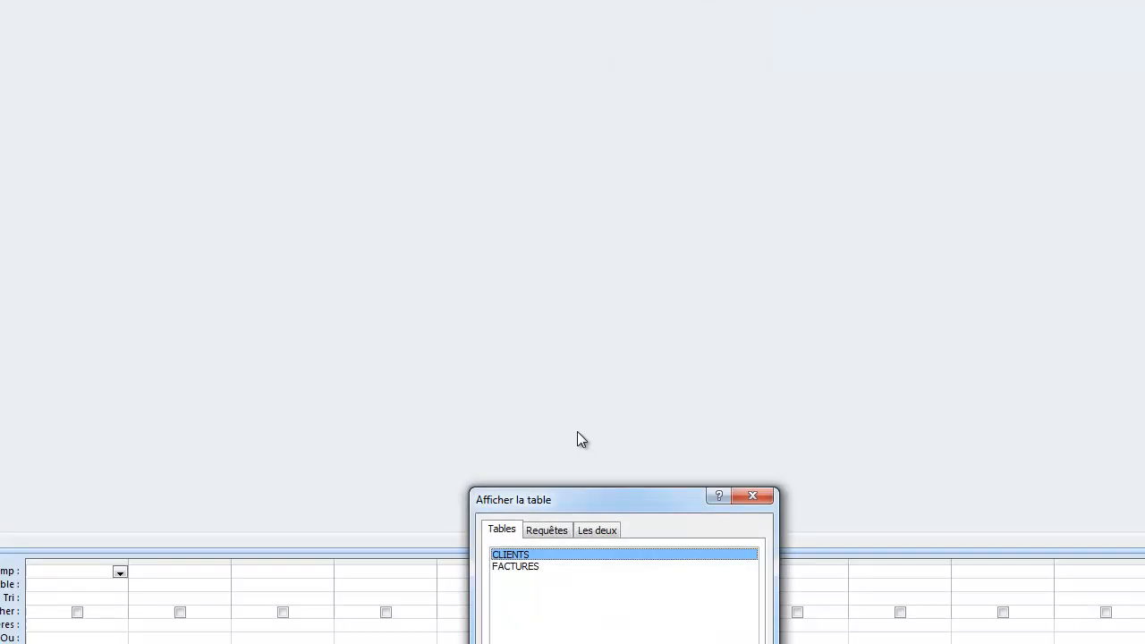
click(546, 568)
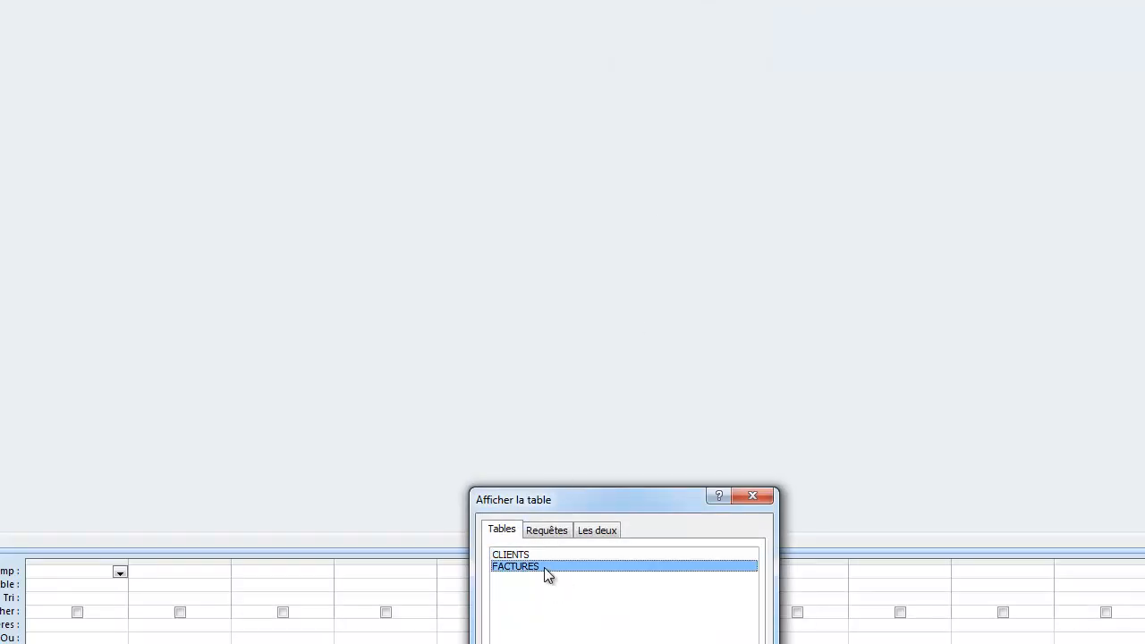
double_click(544, 568)
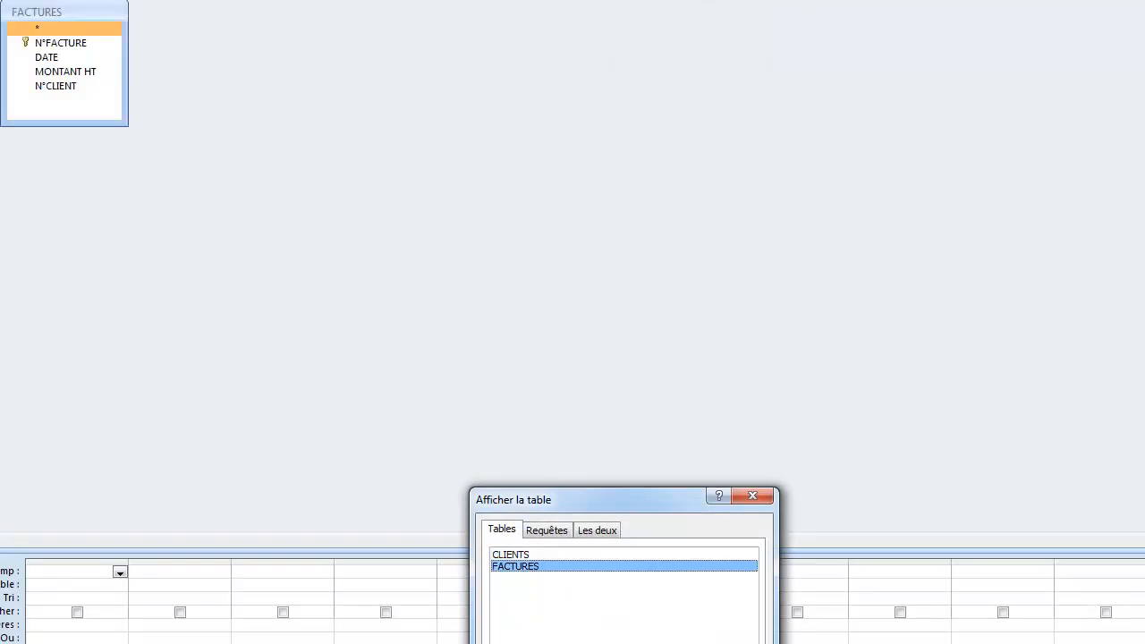
key(Escape)
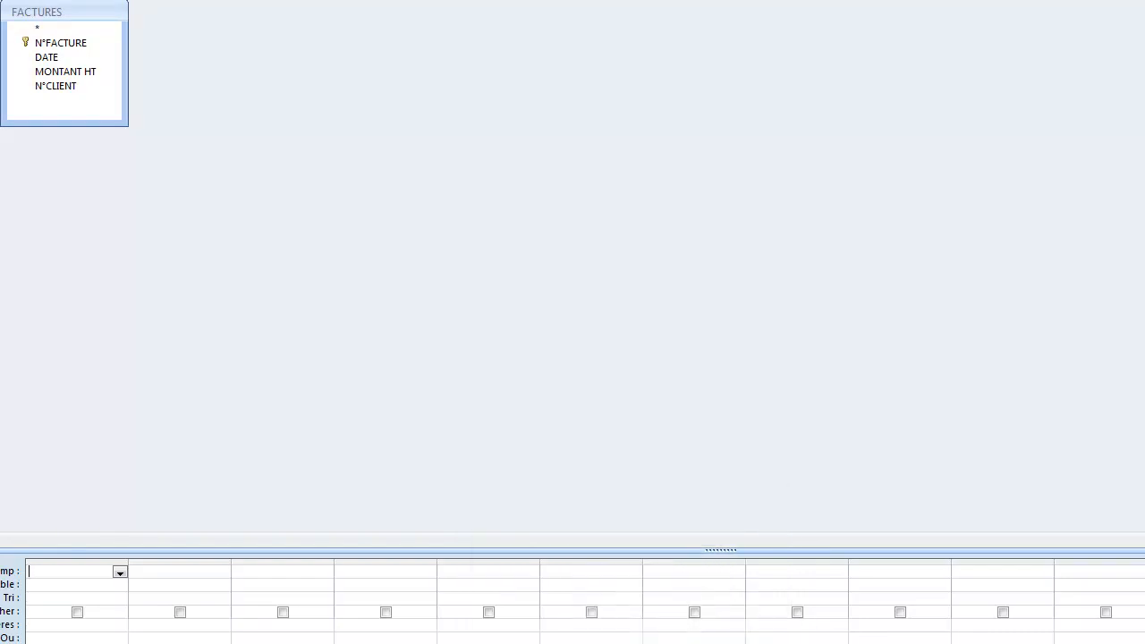
Add N°FACTURE, DATE, MONTANT HT and N°CLIENT from FACTURES to the query grid
double_click(89, 44)
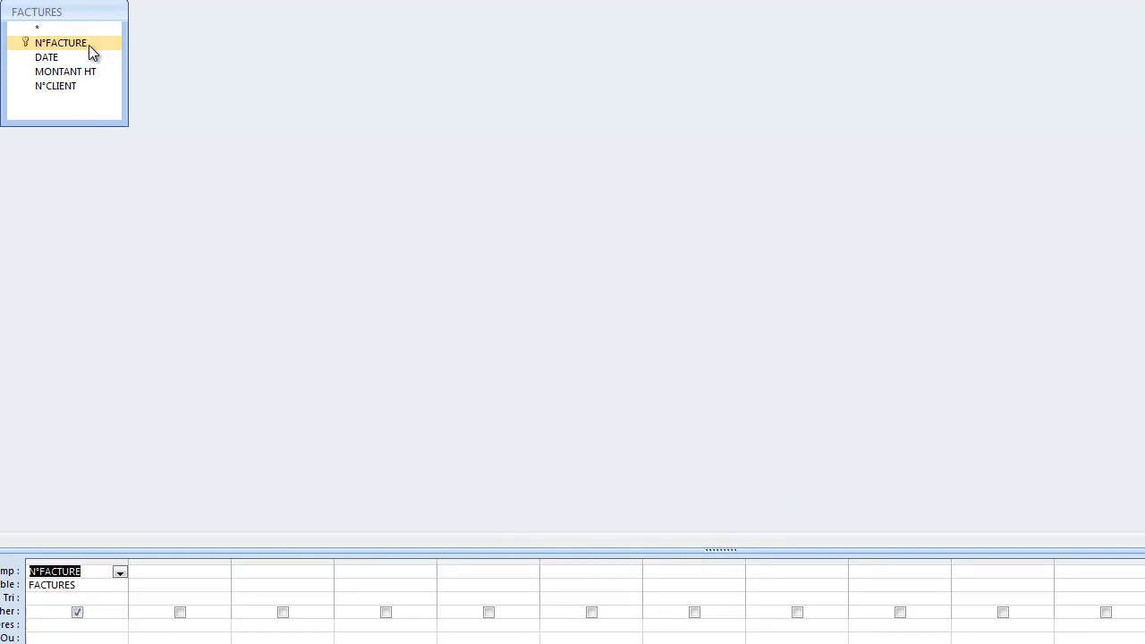
double_click(89, 57)
double_click(90, 71)
click(88, 86)
double_click(87, 88)
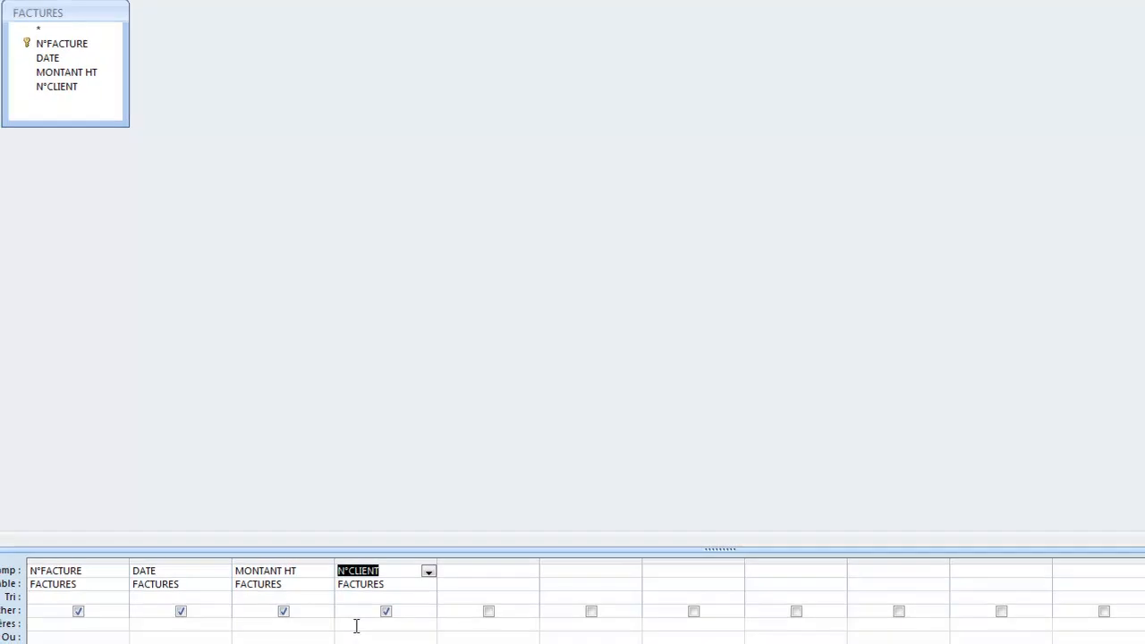
Set the N°CLIENT criterion to 1 and run the query, then rerun it with the N°CLIENT column hidden from the results
click(356, 626)
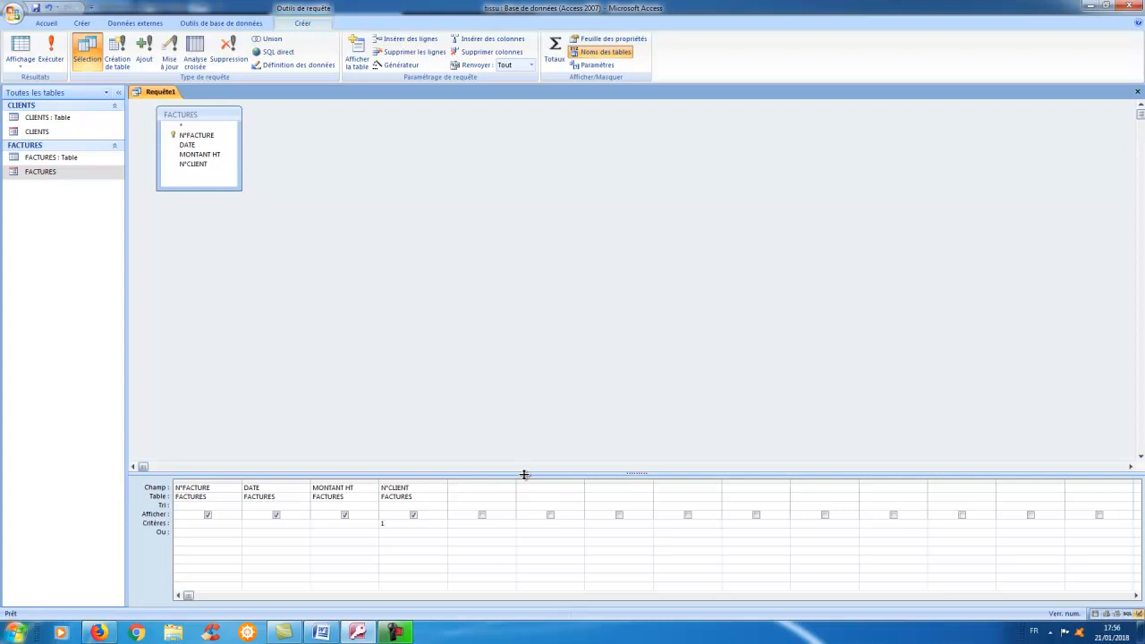
click(54, 61)
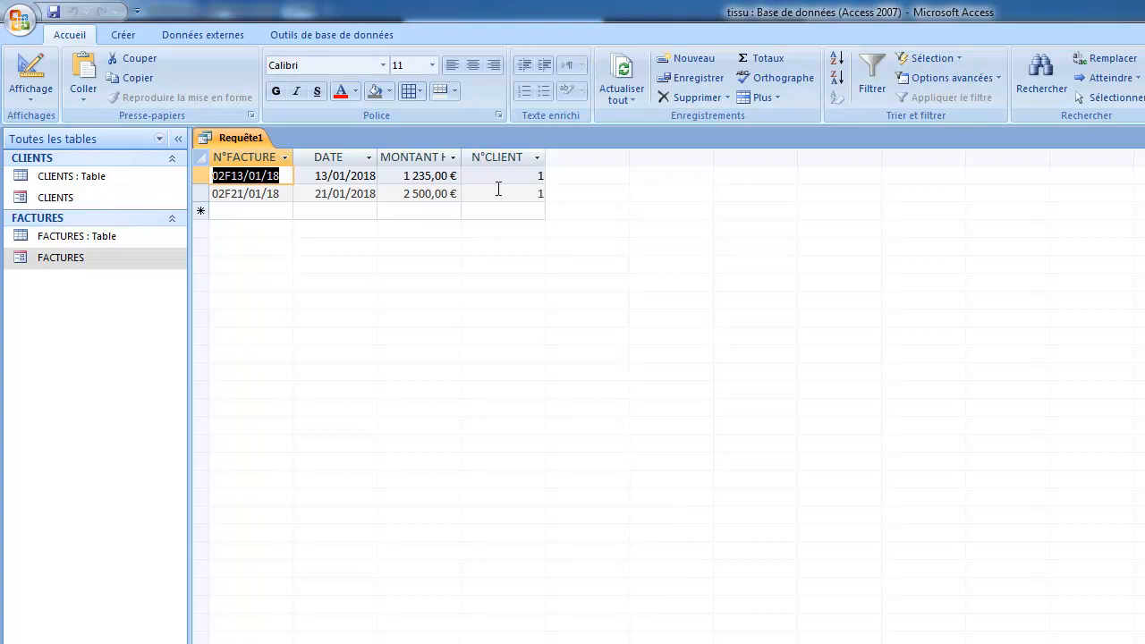
click(32, 76)
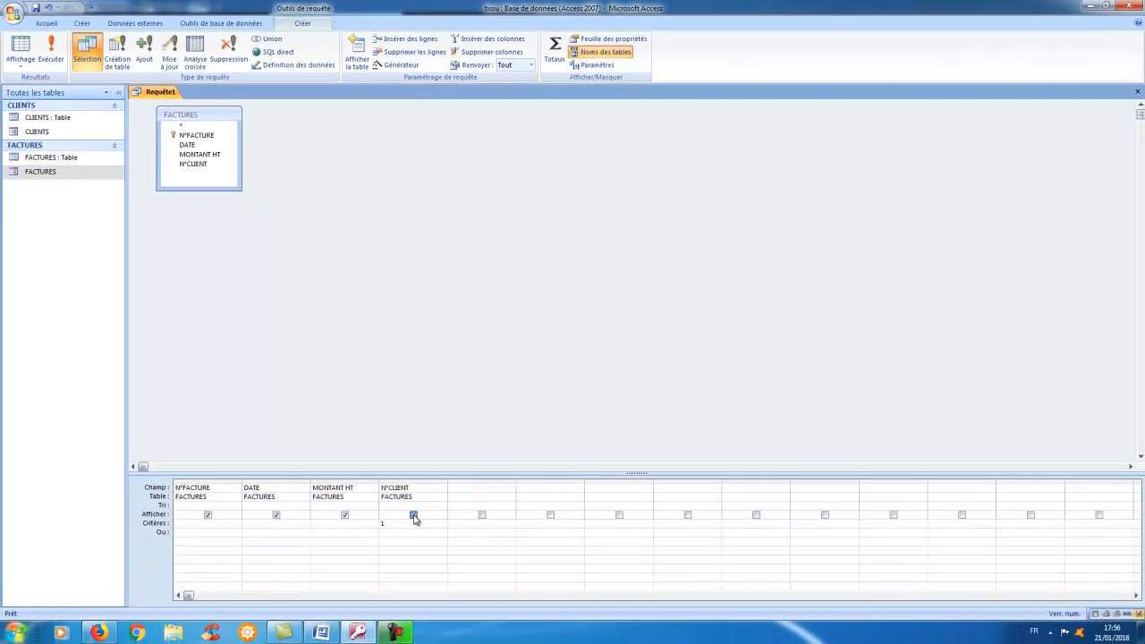
click(414, 517)
click(51, 52)
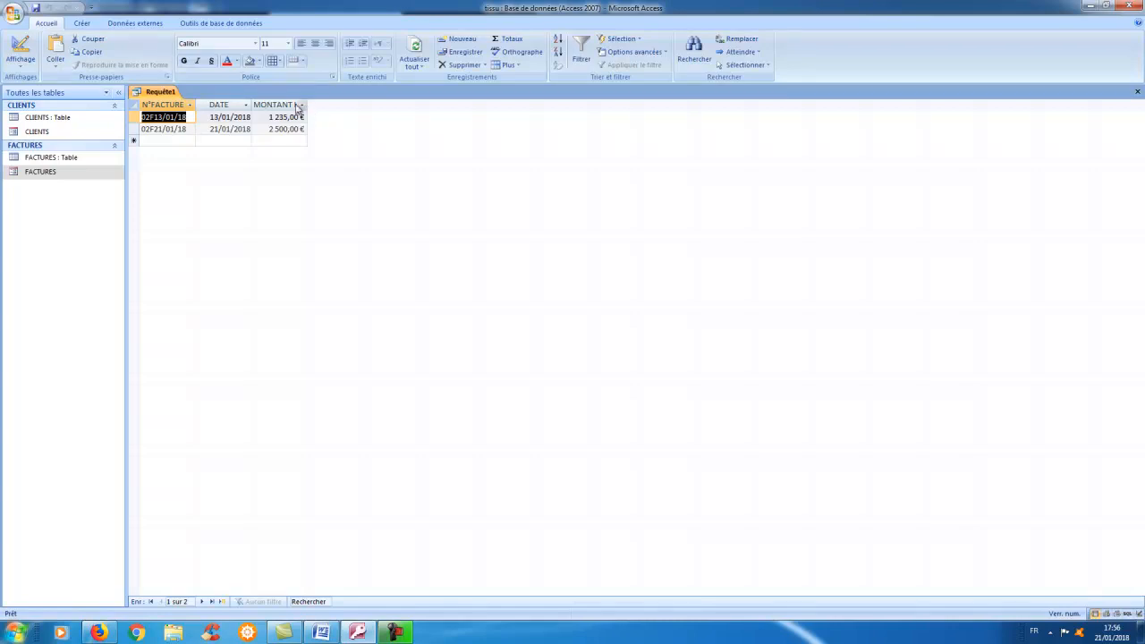
Return to design view, sort DATE in ascending order and rerun the query
click(23, 49)
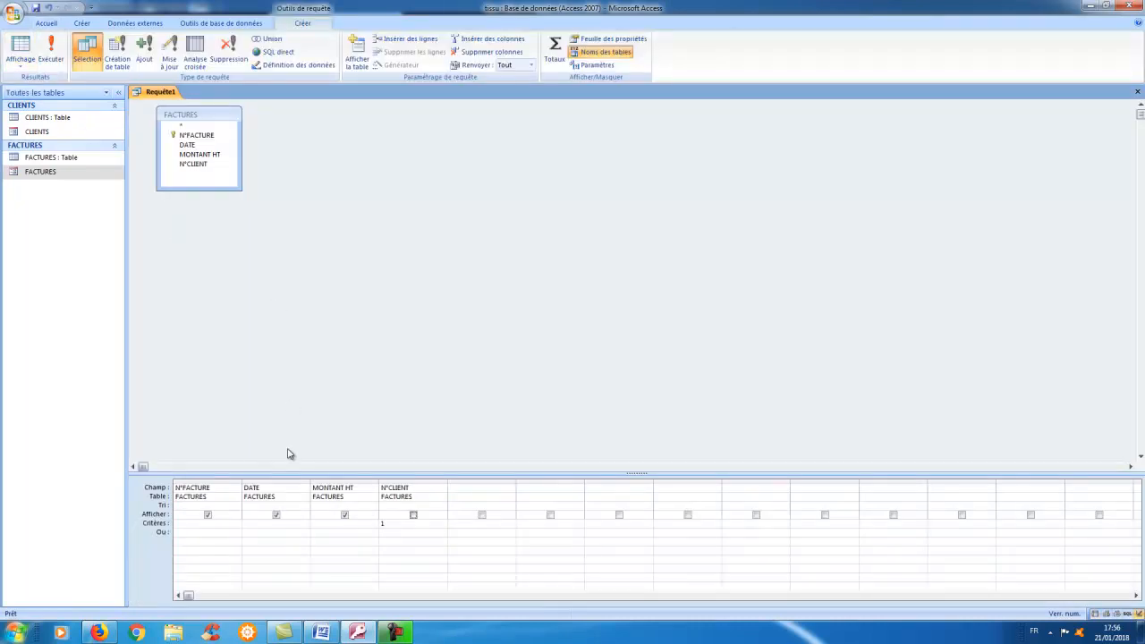
click(289, 506)
click(306, 507)
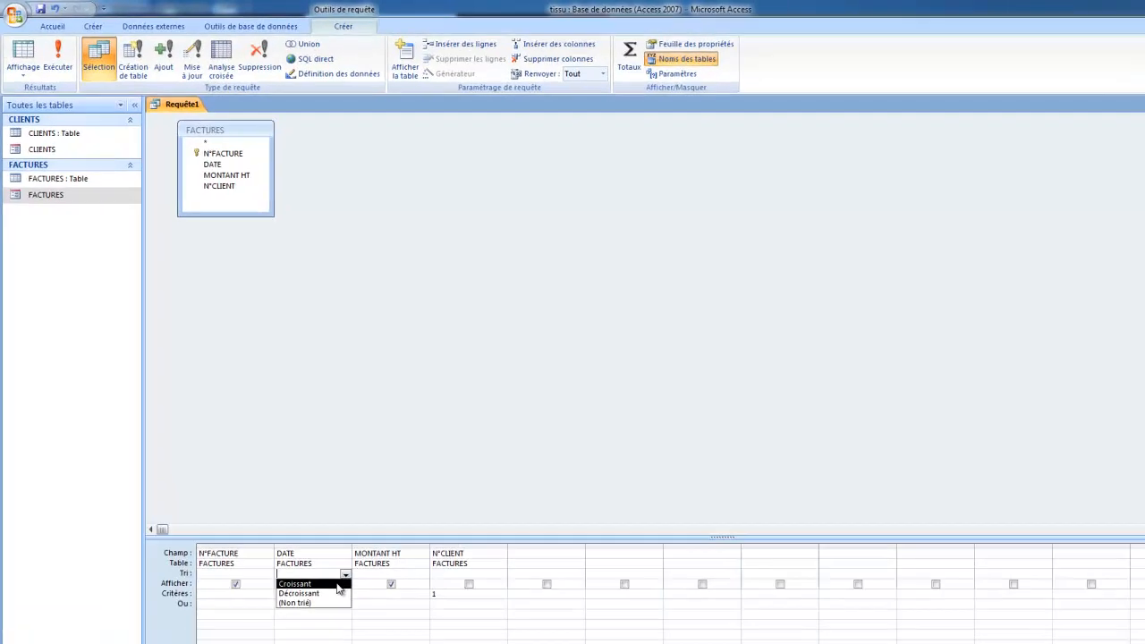
click(298, 515)
click(77, 84)
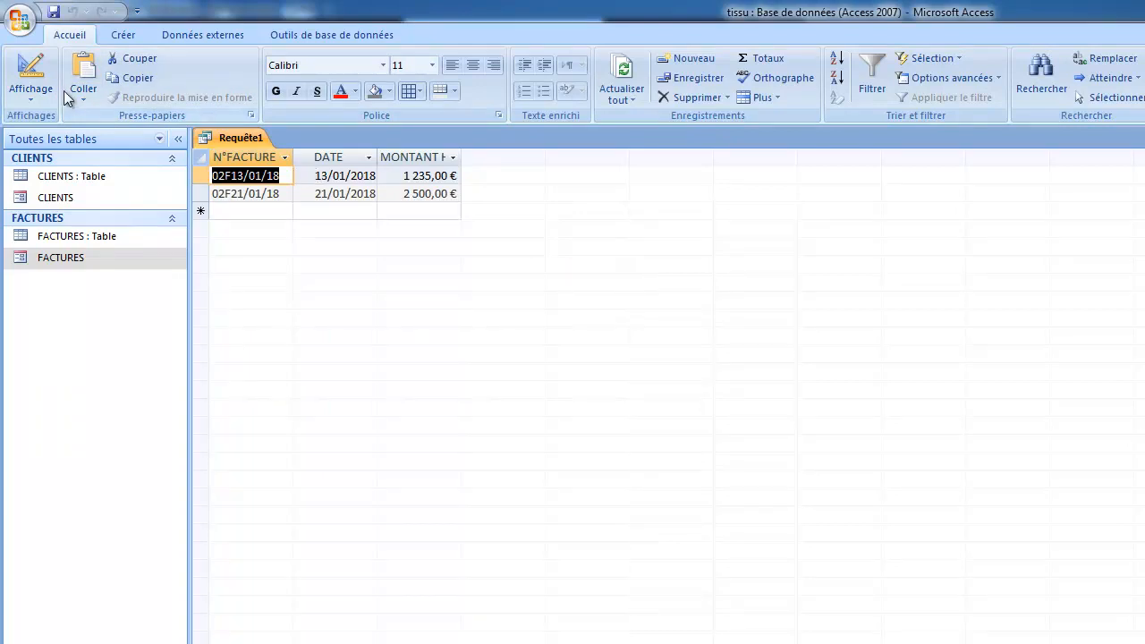
Save the query from design view as "Factures du client 1" and close it
click(30, 69)
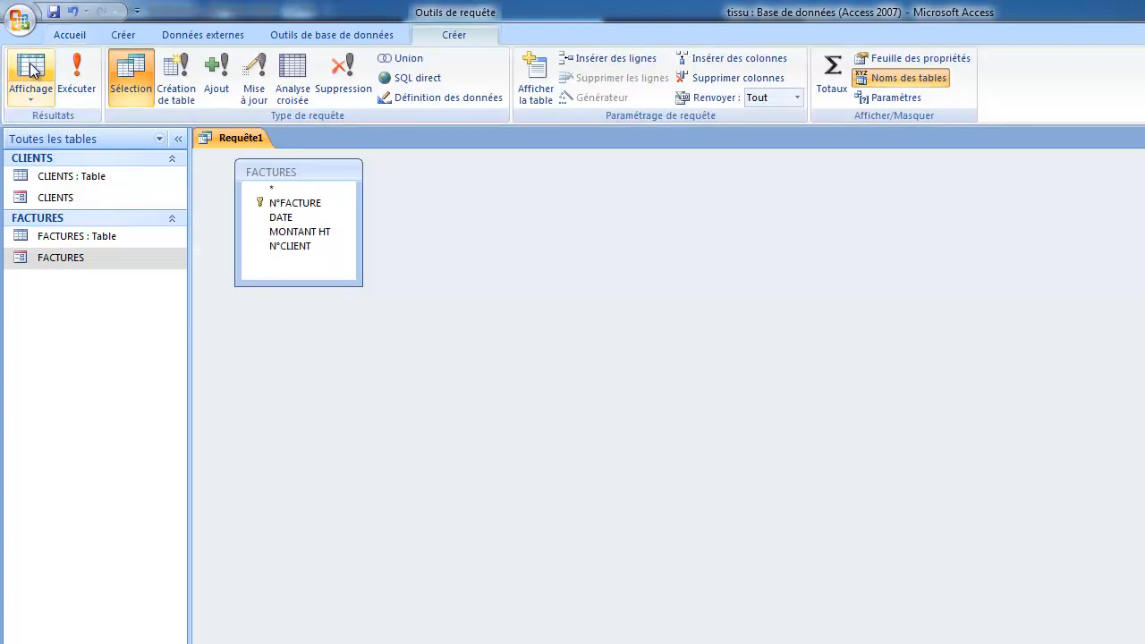
right_click(235, 134)
click(272, 146)
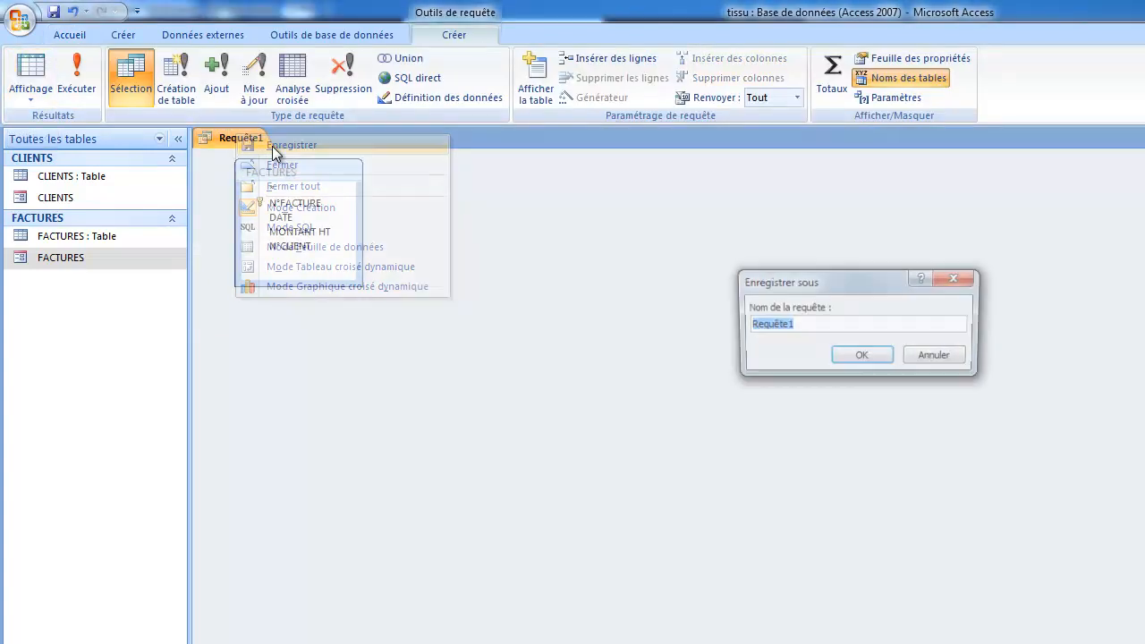
text(factures )
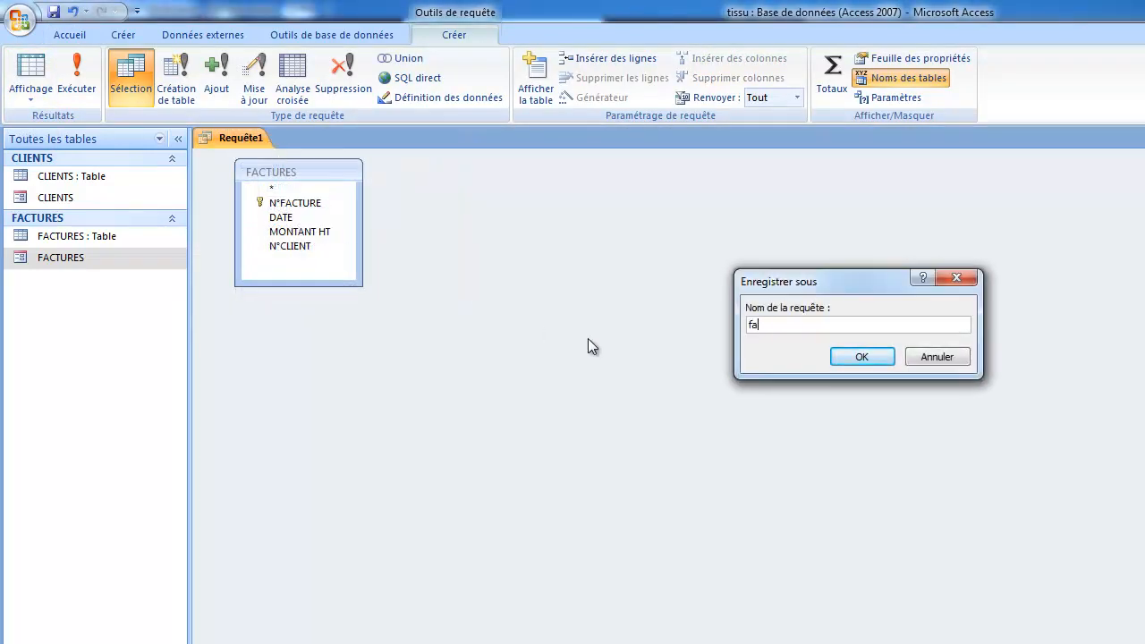
text(du client 1)
click(755, 322)
key(BackSpace)
text(F)
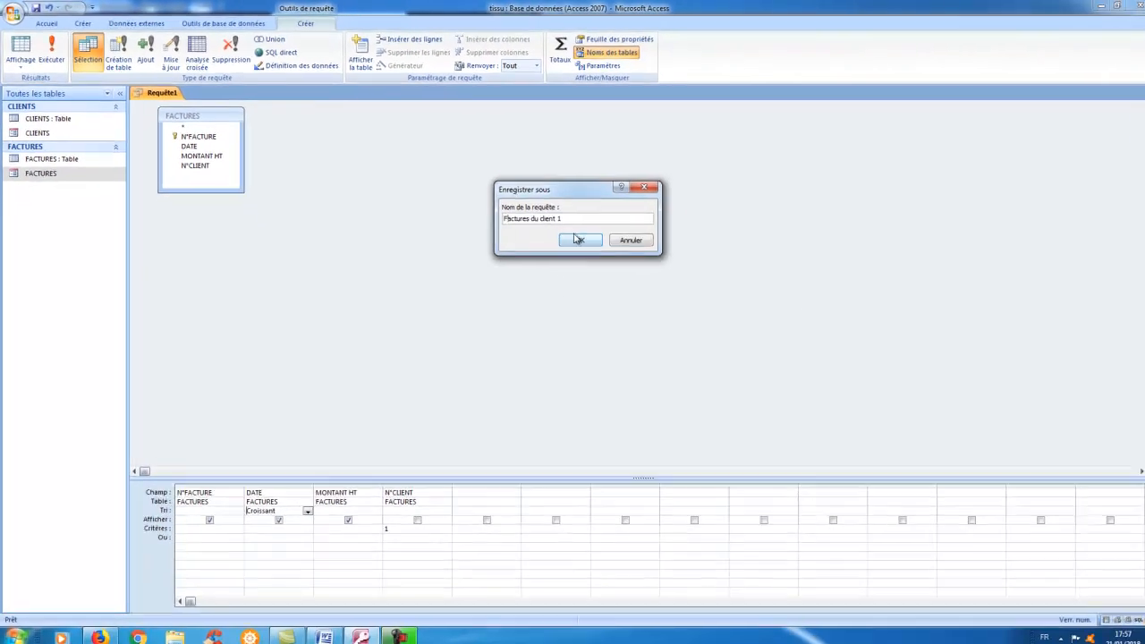
click(578, 240)
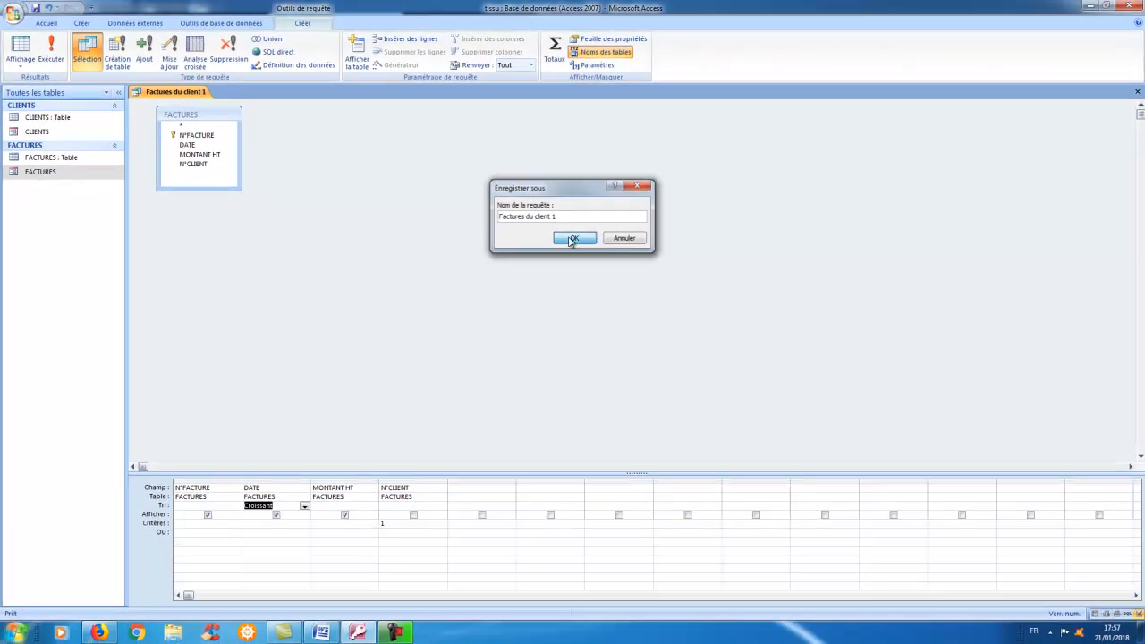
right_click(188, 94)
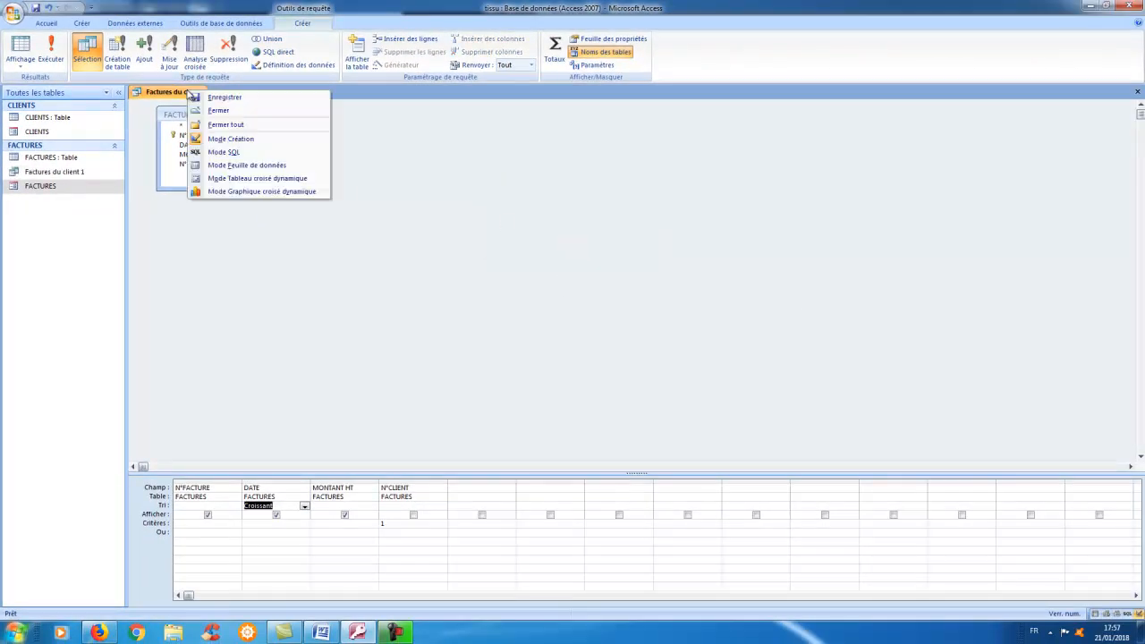
click(212, 112)
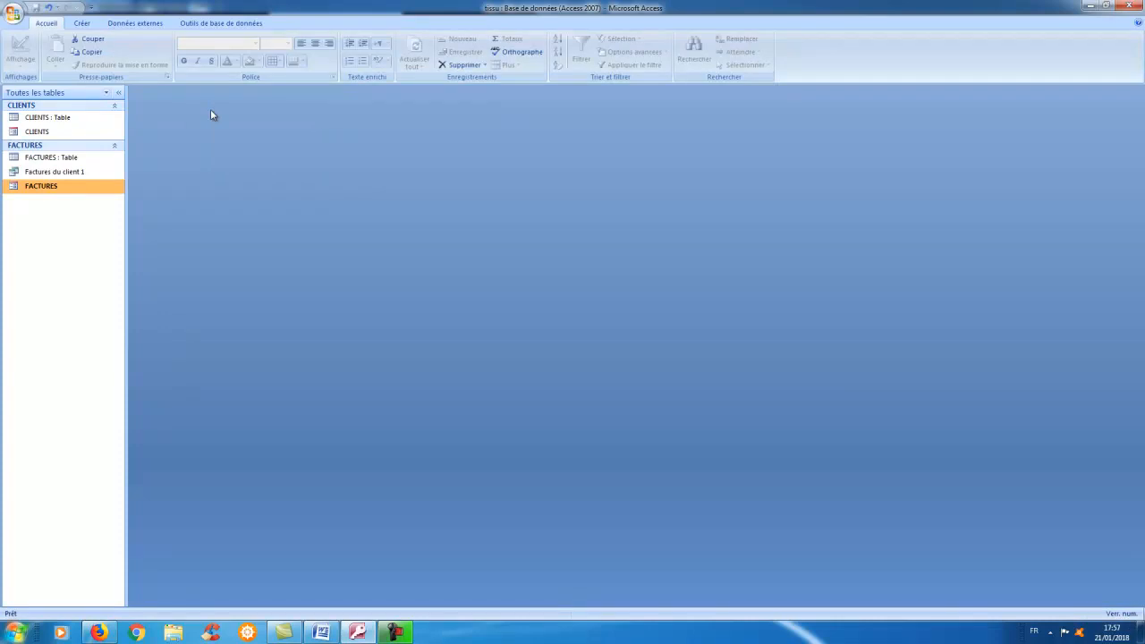
Create a new query in design view based on the CLIENTS table
click(81, 24)
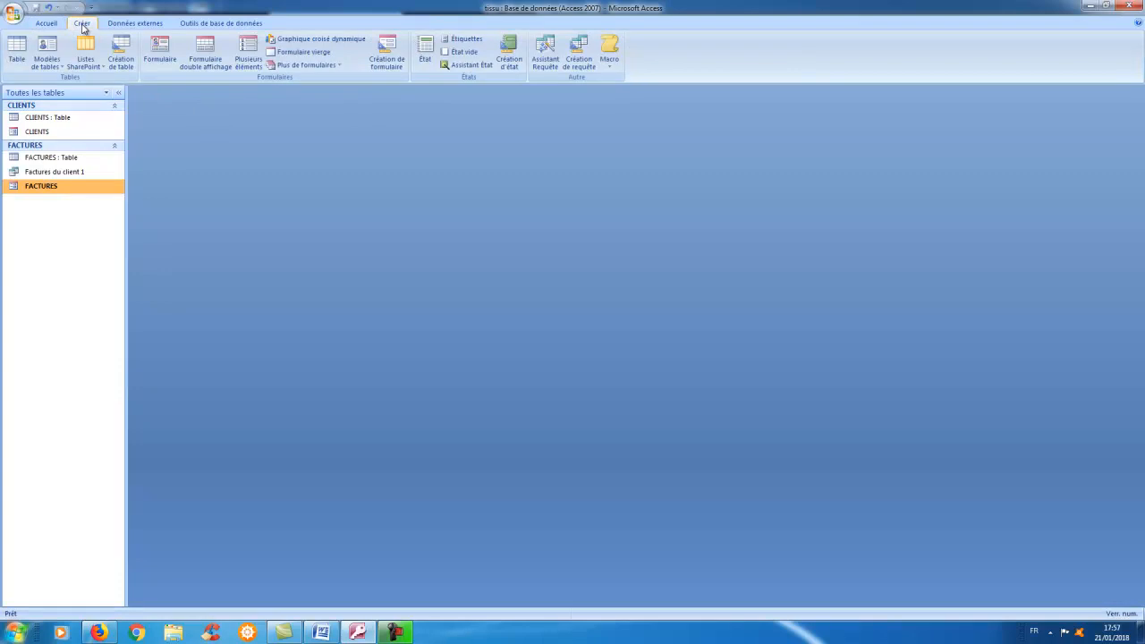
click(579, 55)
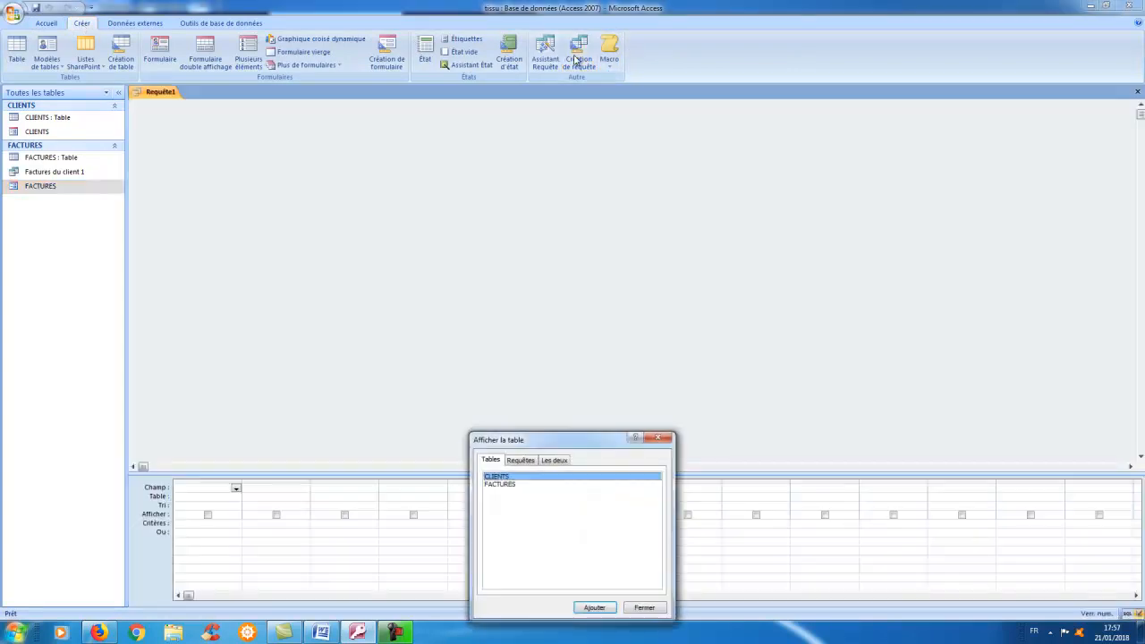
double_click(521, 478)
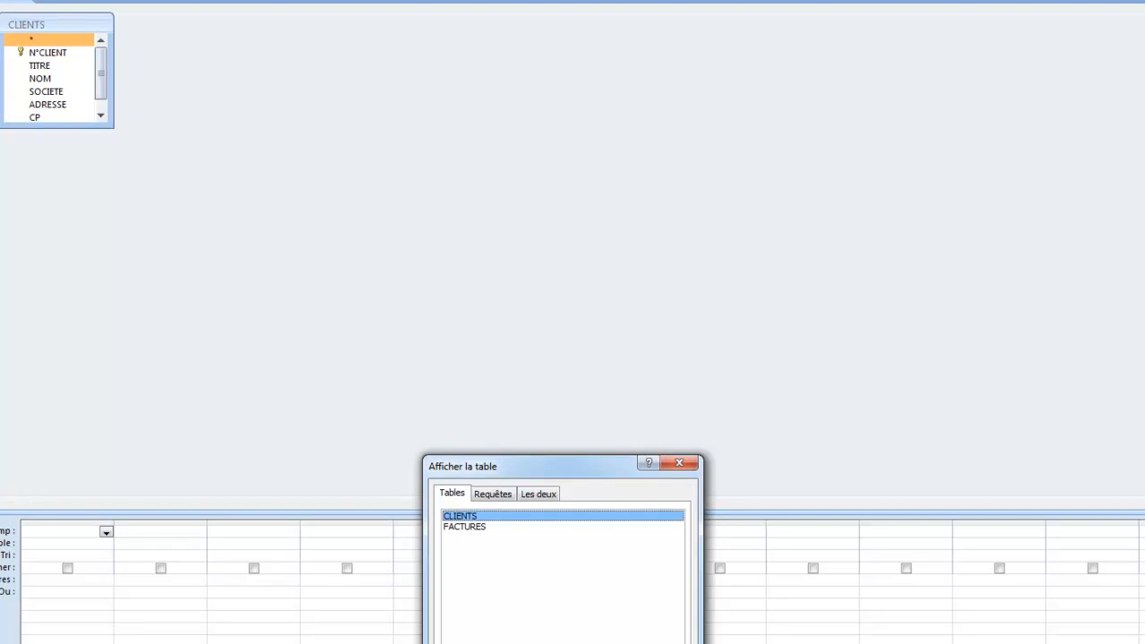
click(660, 643)
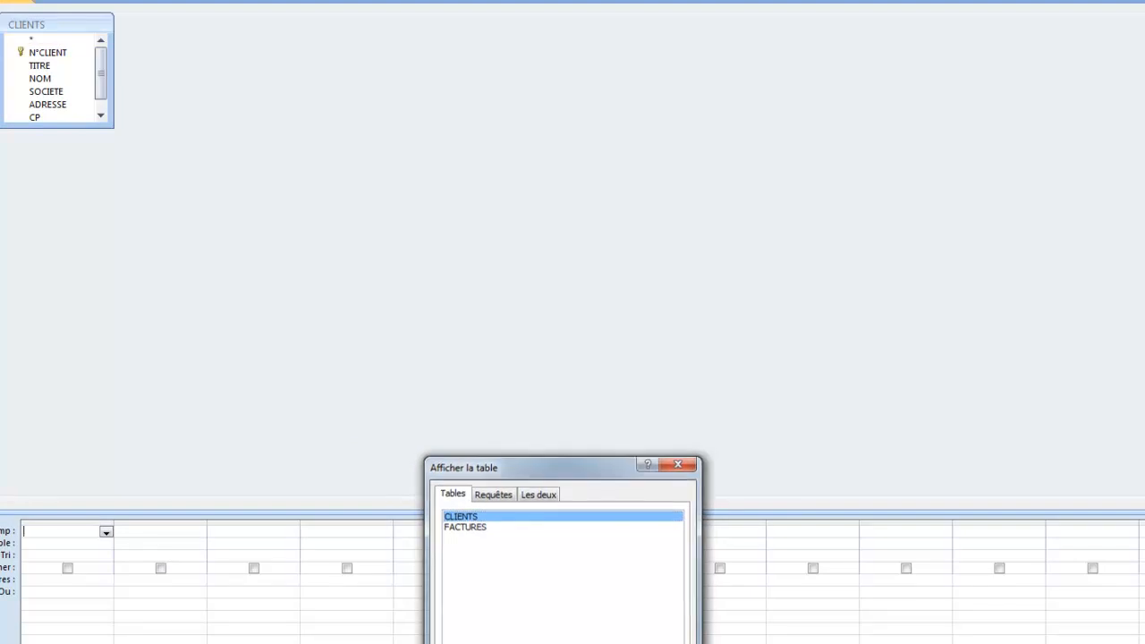
Add N°CLIENT, TITRE, NOM, SOCIETE, ADRESSE, CP and VILLE to the query grid, enlarging the CLIENTS field list to show every field
double_click(54, 56)
double_click(54, 68)
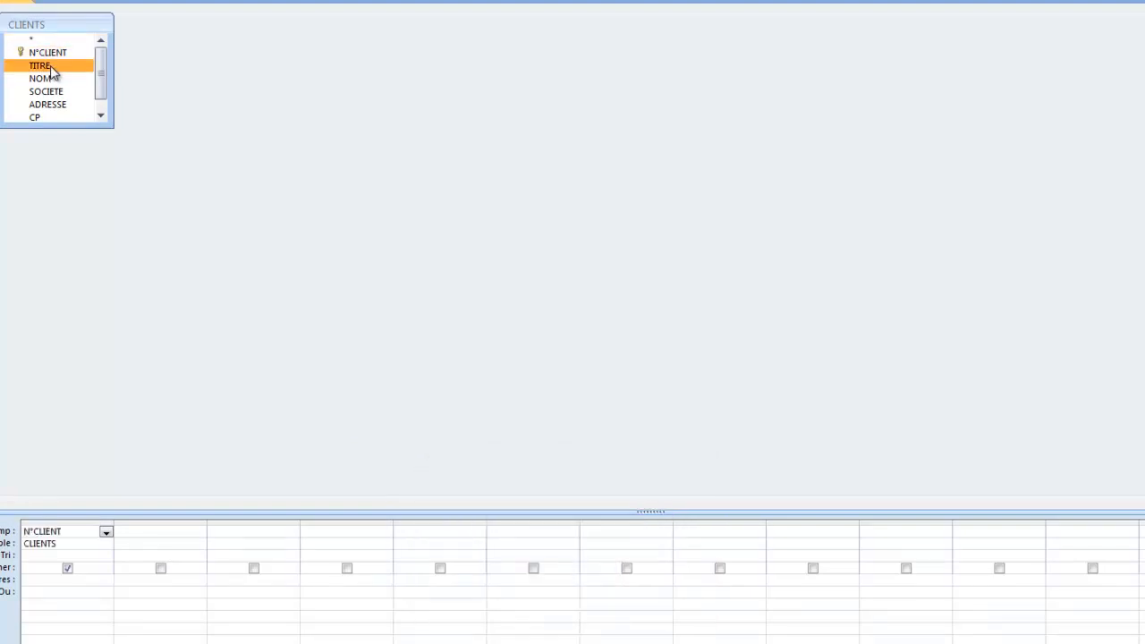
double_click(56, 80)
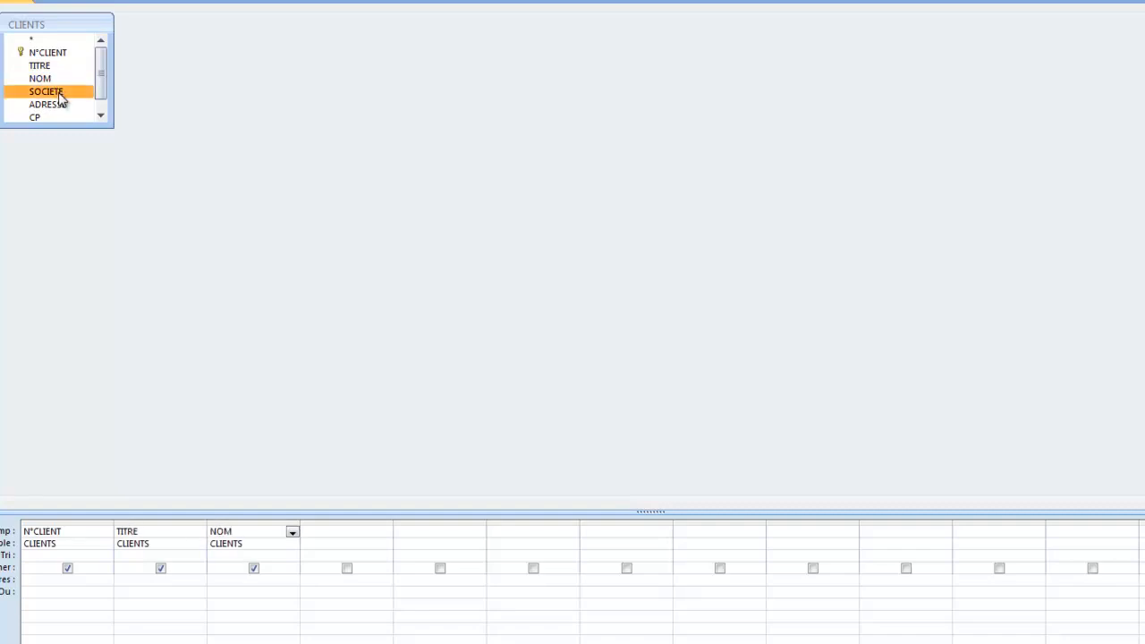
double_click(59, 97)
drag(112, 128, 159, 203)
double_click(62, 107)
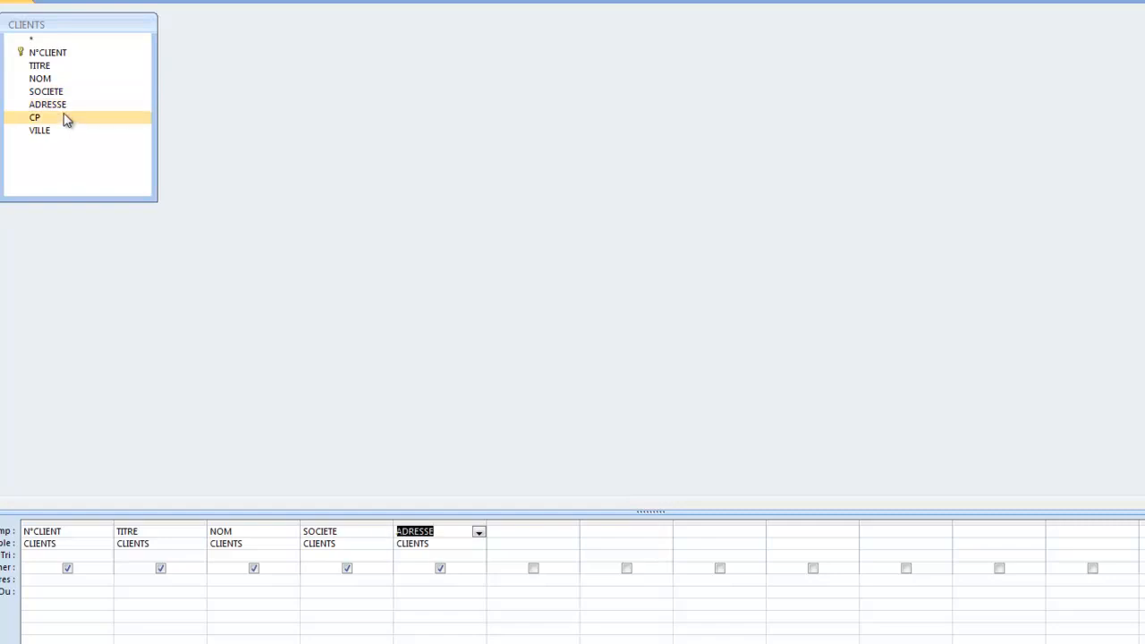
double_click(68, 123)
double_click(60, 132)
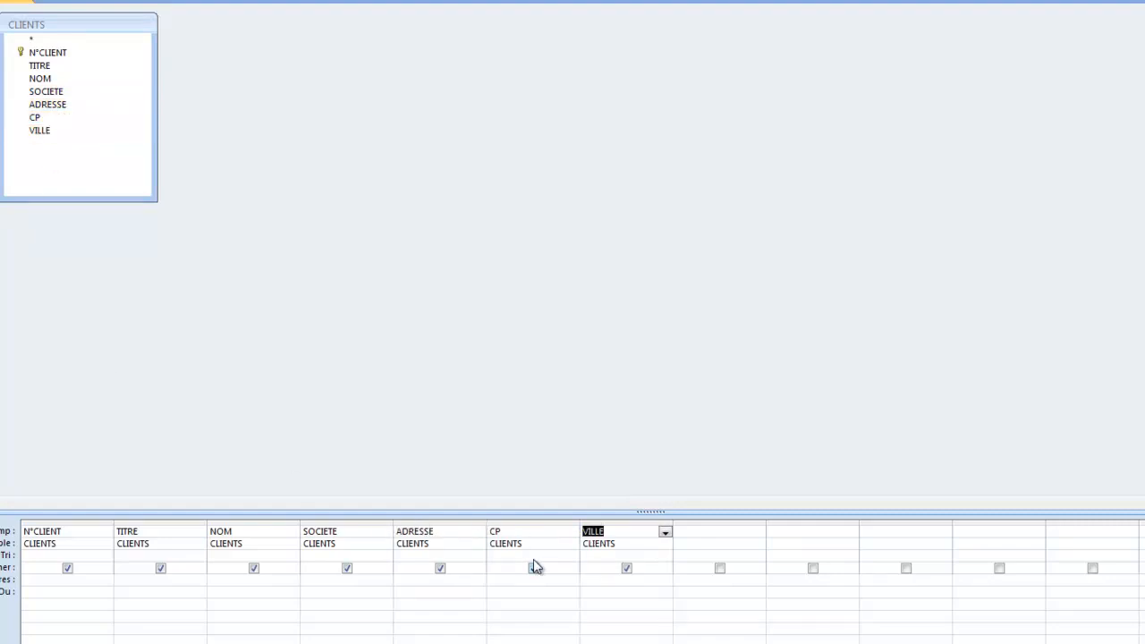
Set the VILLE criterion to "LILLE" with "MARSEILLE" as the alternative Ou condition
click(597, 583)
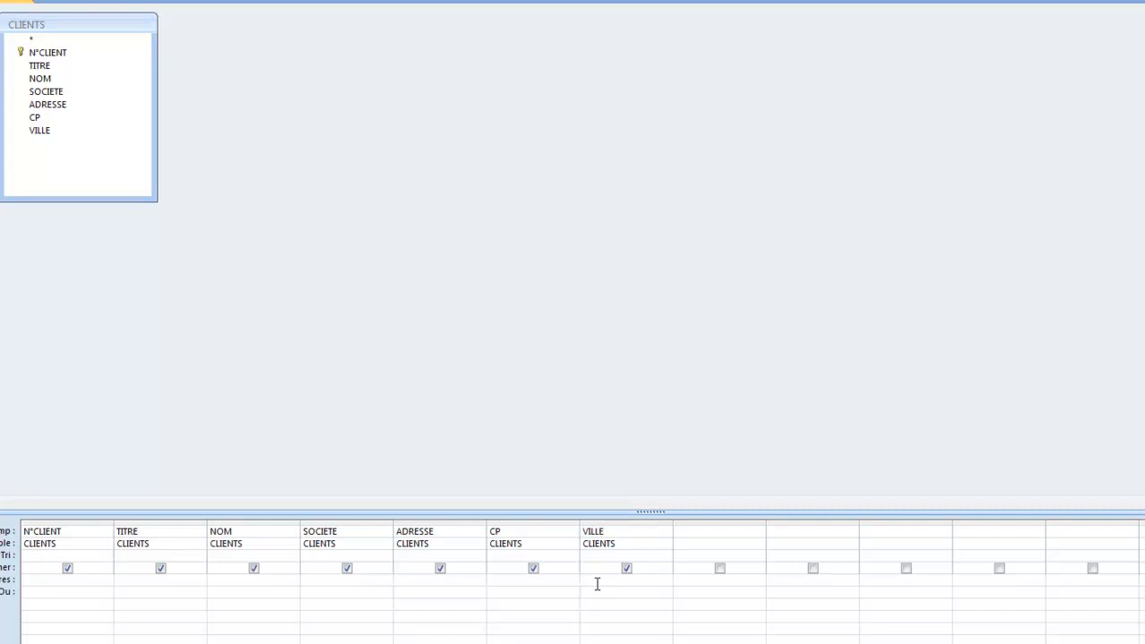
text("LILLE)
text("MARSEILLE)
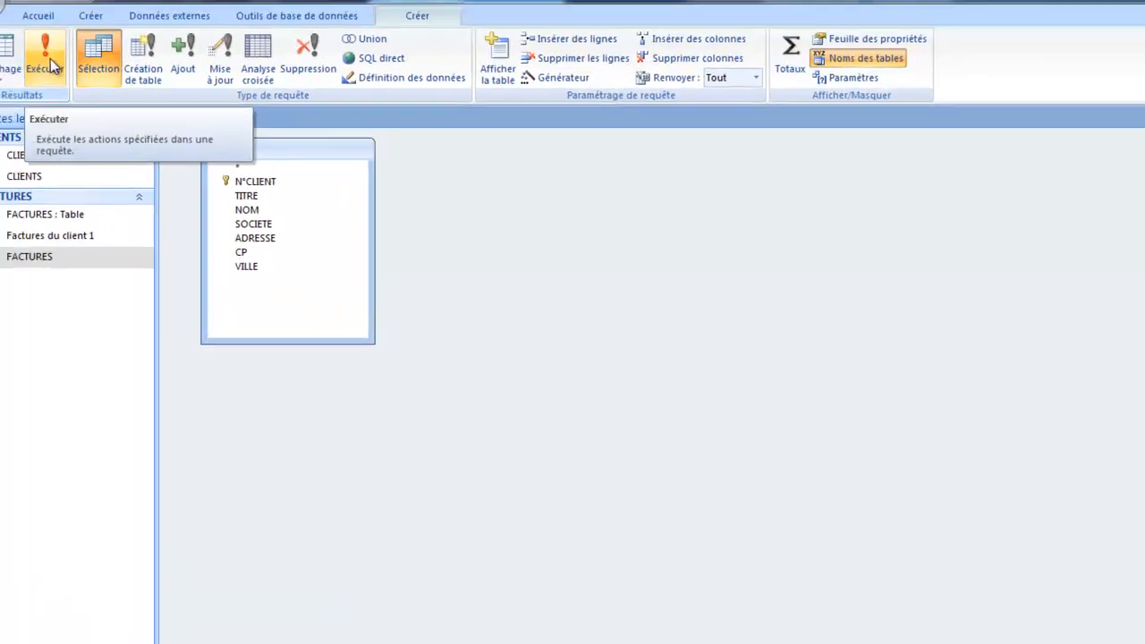
Run the query to check the VILLE values in the results, and return to design view
click(54, 63)
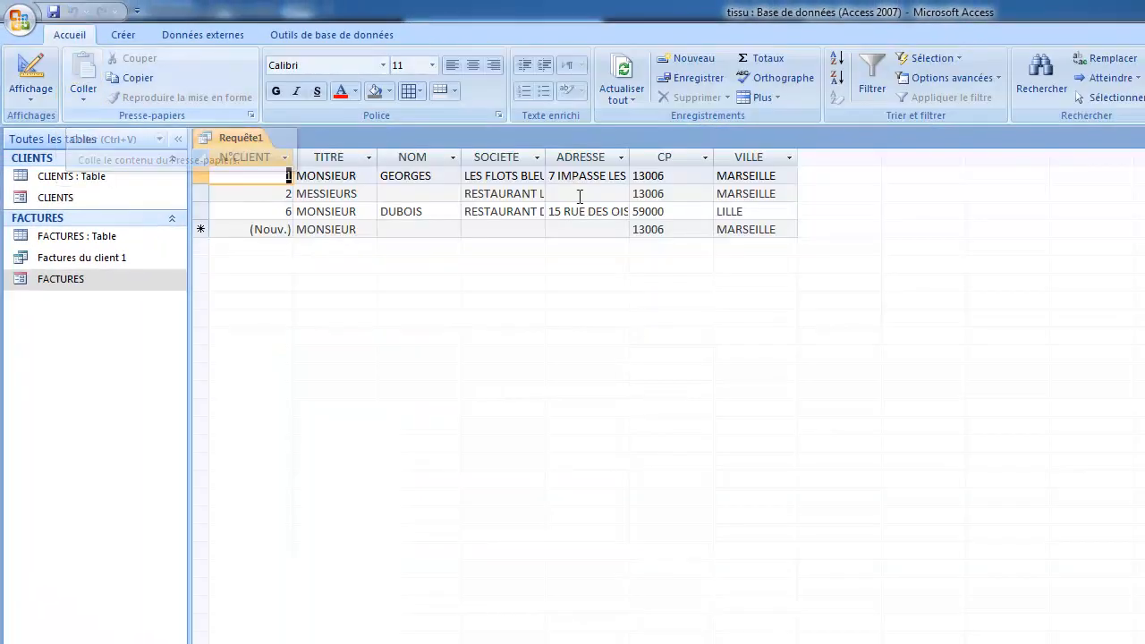
click(789, 176)
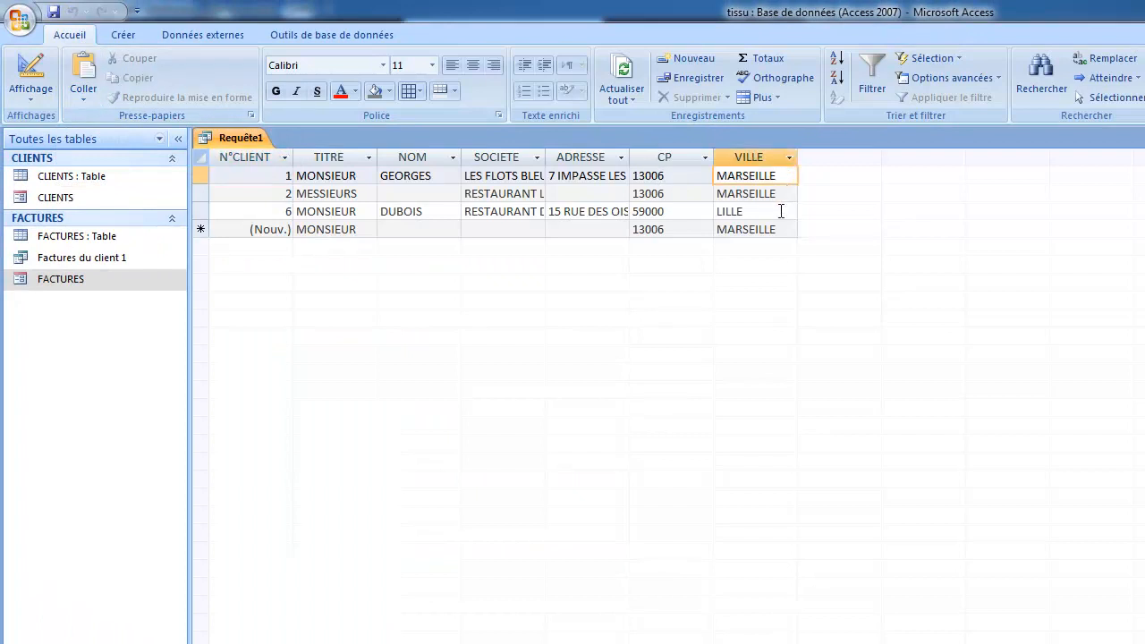
click(781, 210)
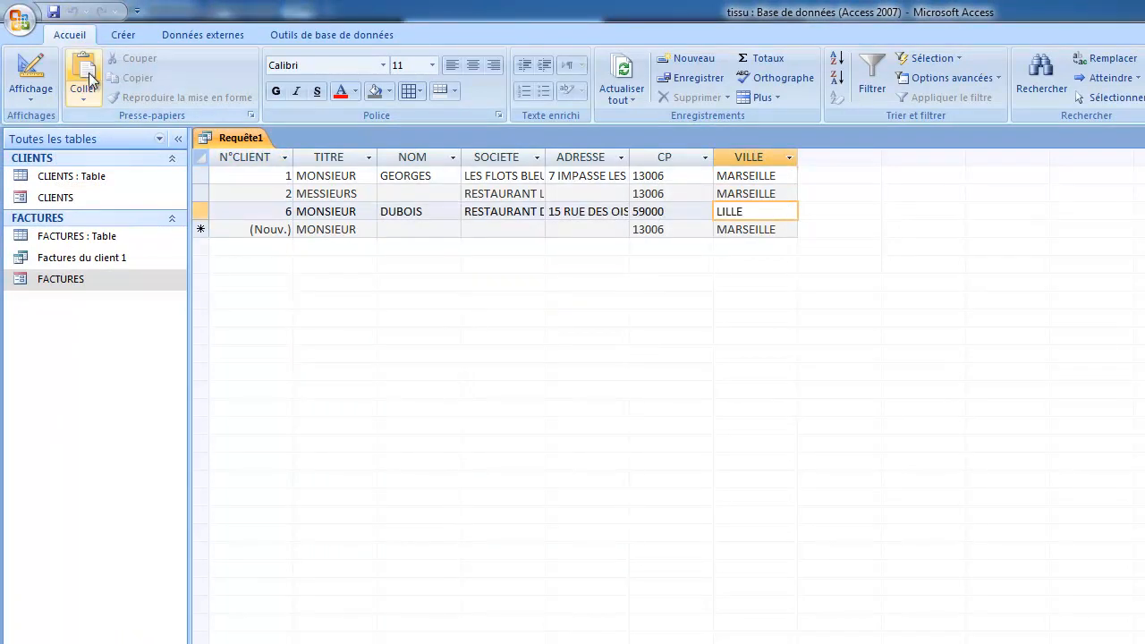
click(39, 61)
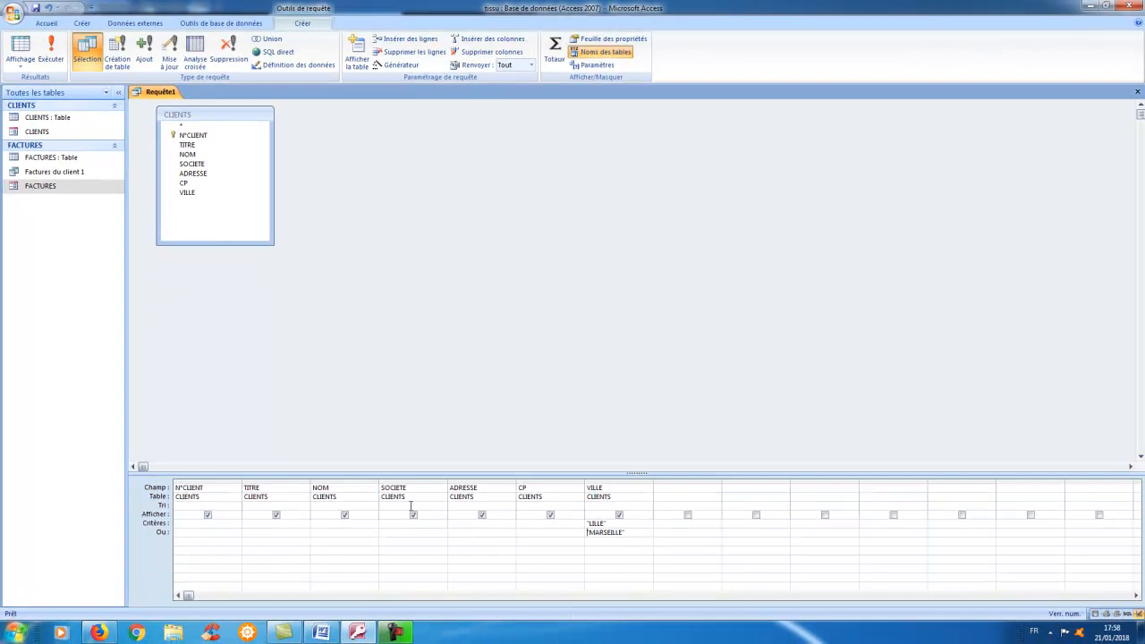
Sort the SOCIETE column in ascending order (Croissant), run the query to check the order, and return to design view
click(411, 506)
click(442, 507)
click(439, 515)
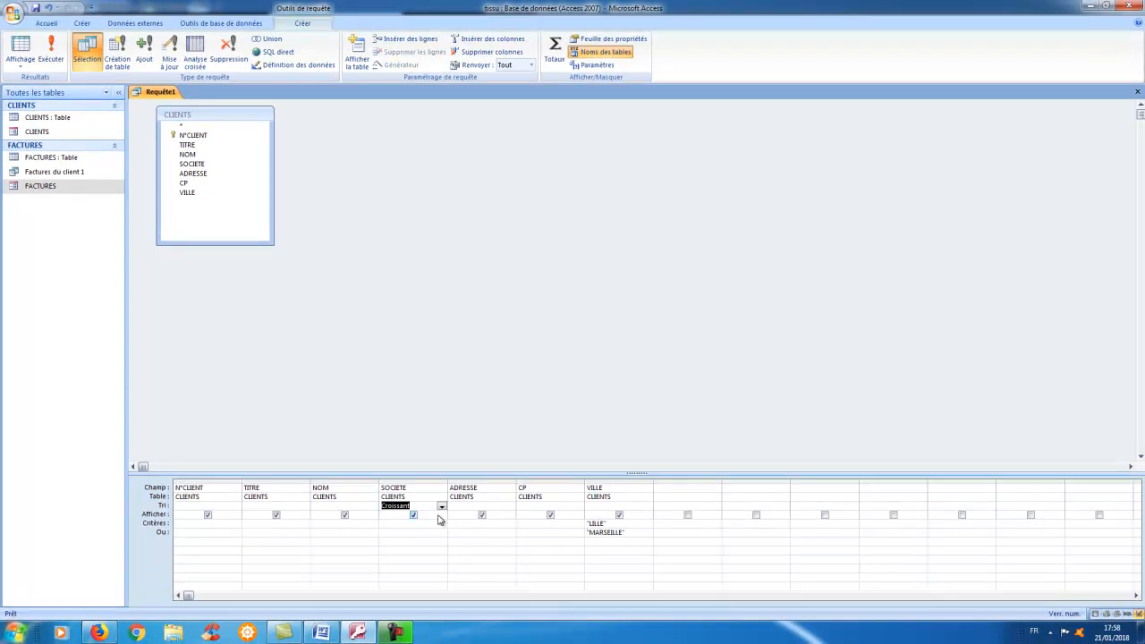
click(52, 55)
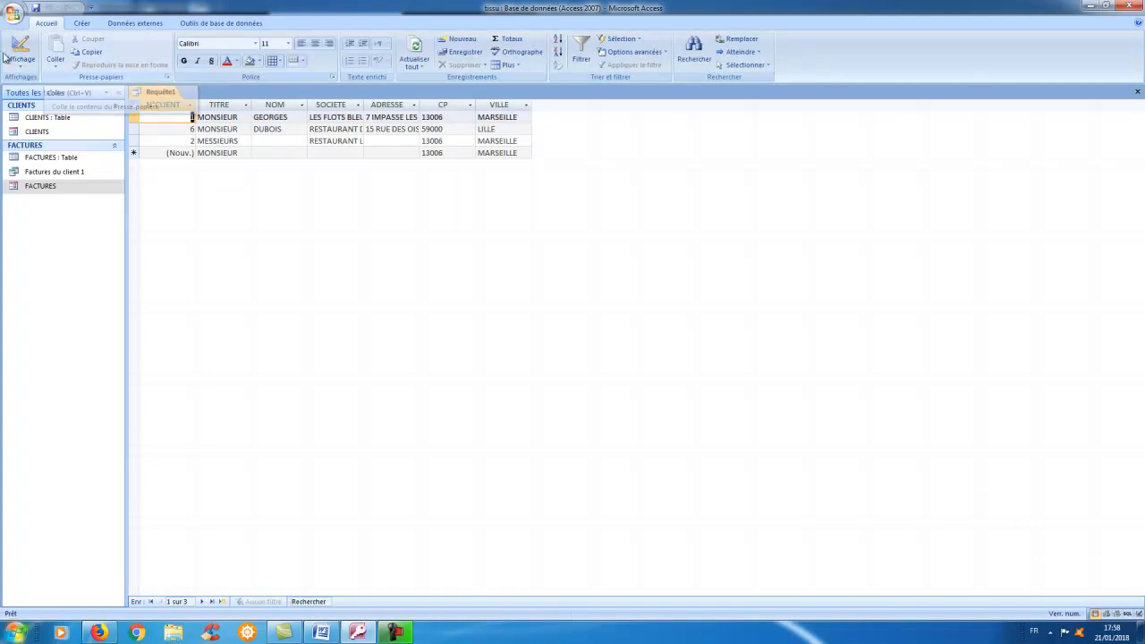
click(19, 49)
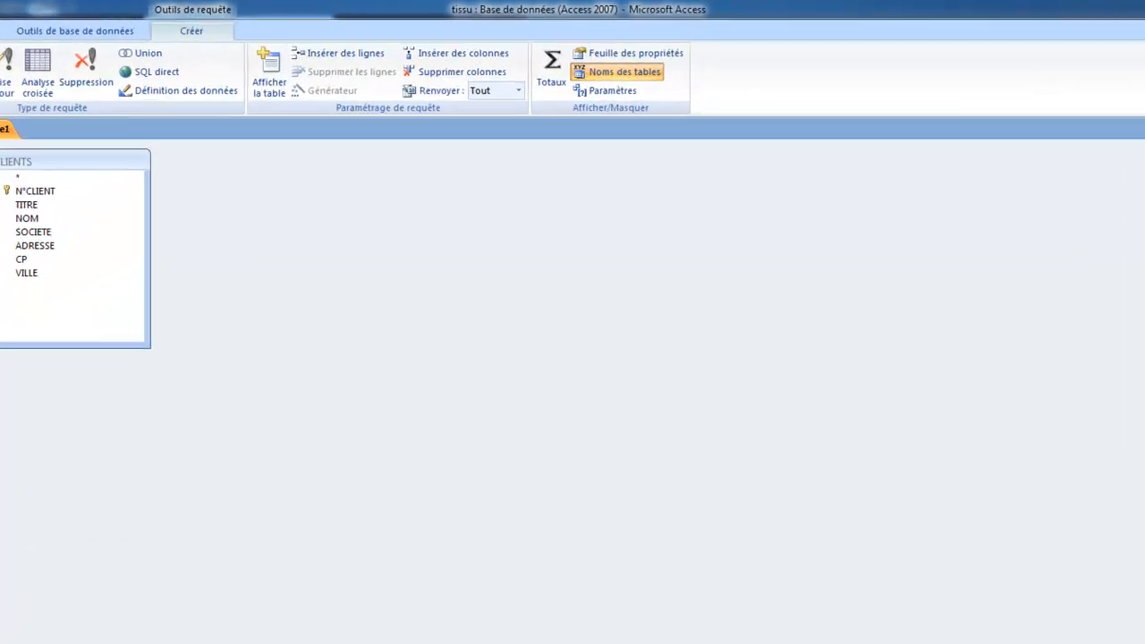
Save the query as "Clients de Lille et Marseille"
right_click(161, 92)
click(14, 146)
text(Clients d)
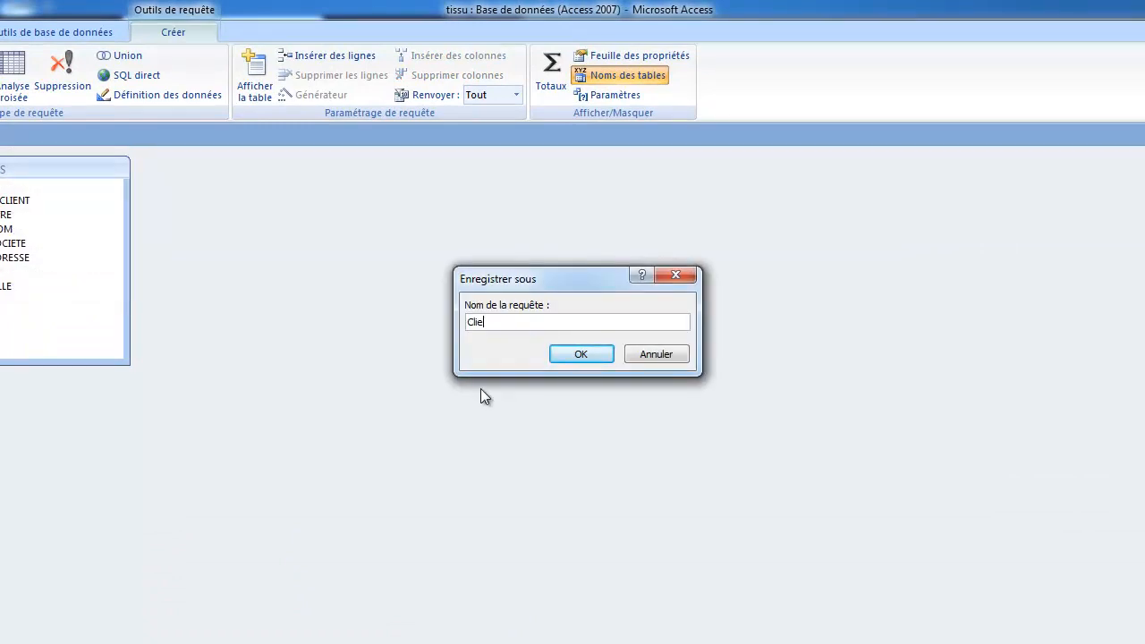
text(e Lille et Marseille)
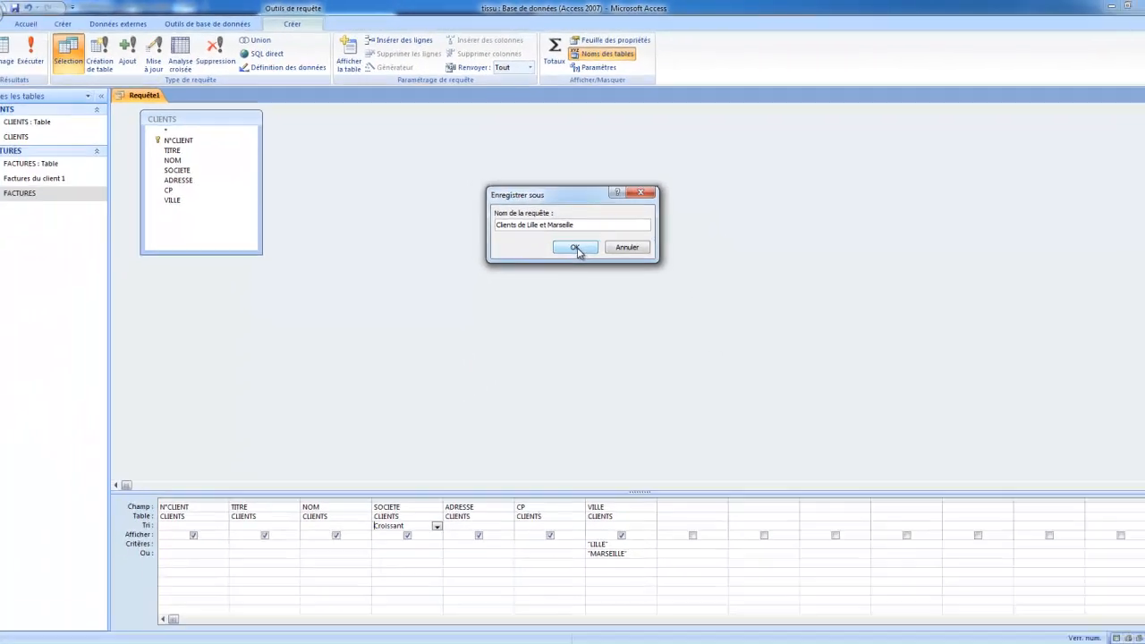
click(582, 338)
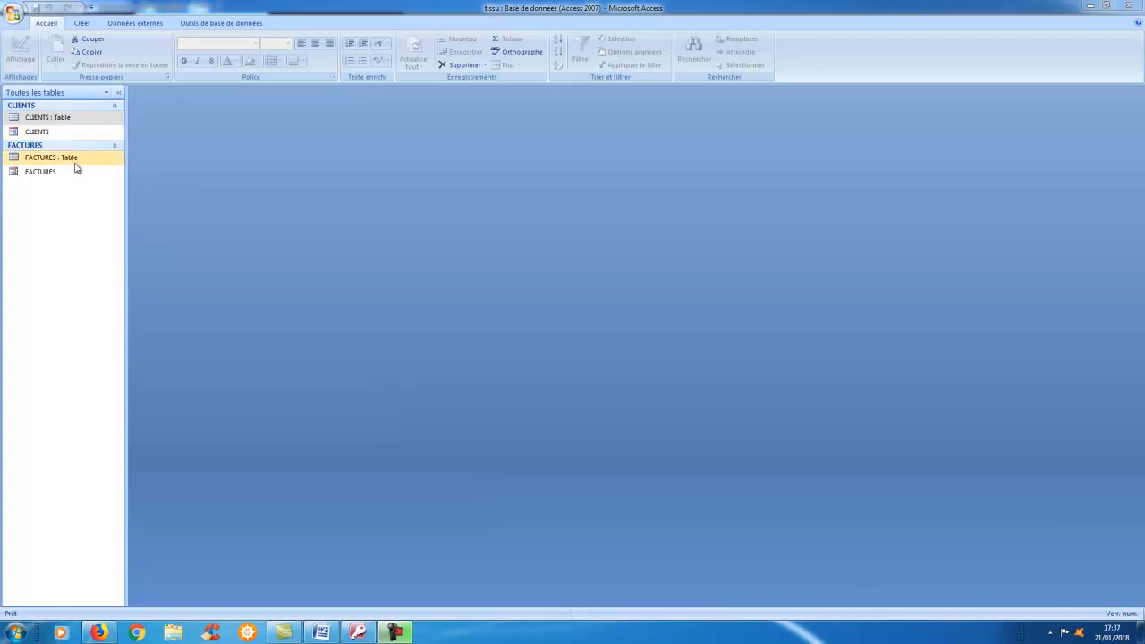
Open the database's Relations window and add the CLIENTS and FACTURES tables to it
click(199, 25)
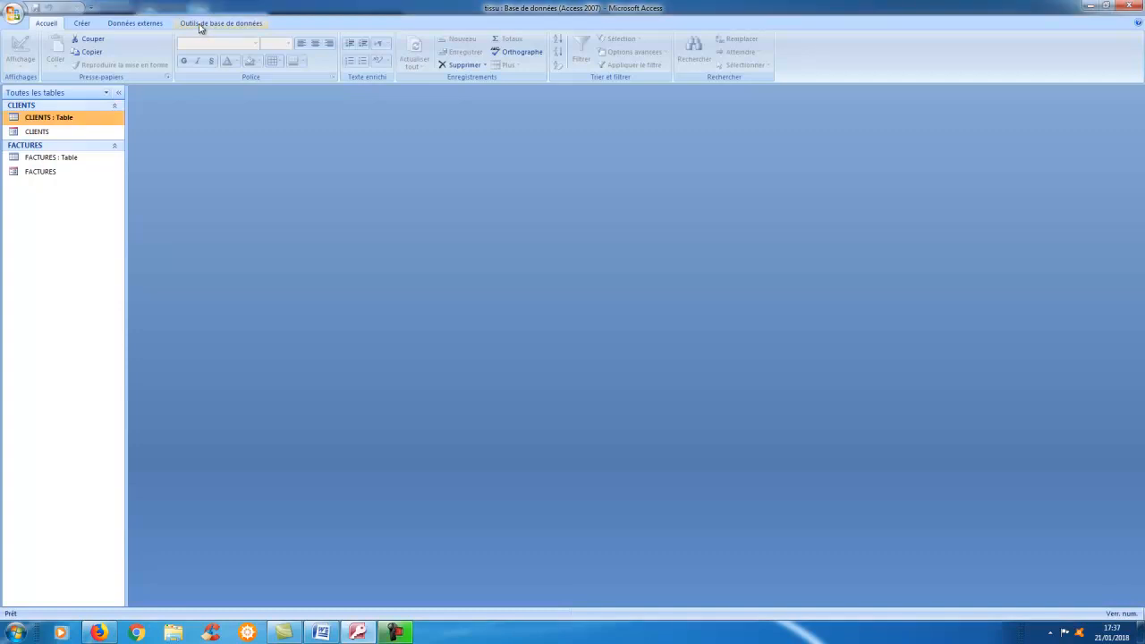
click(200, 26)
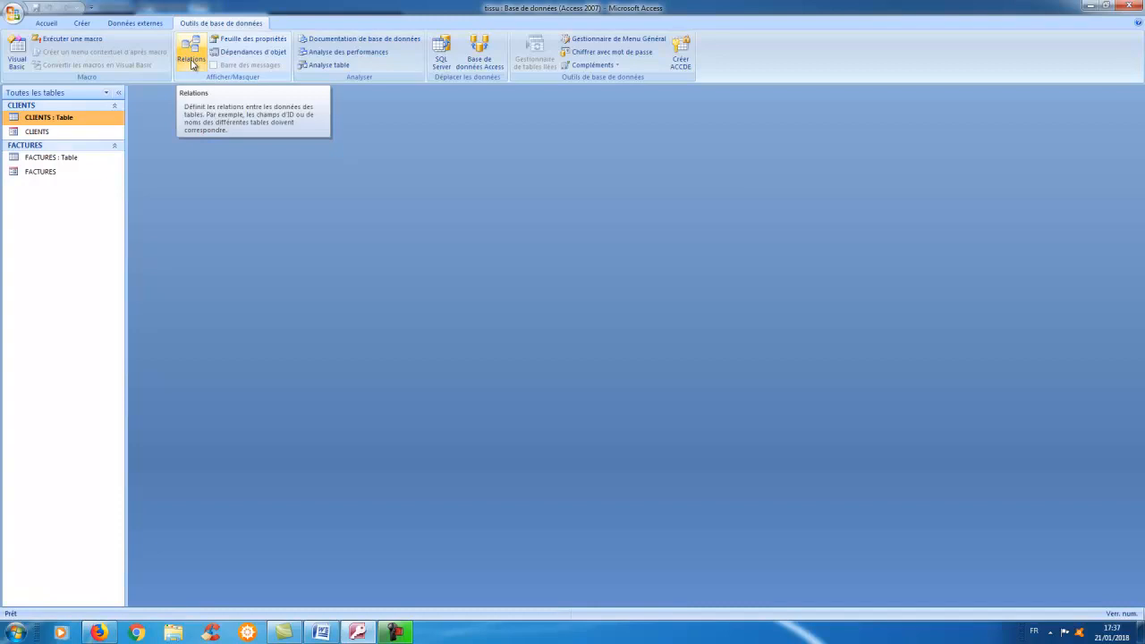
click(192, 63)
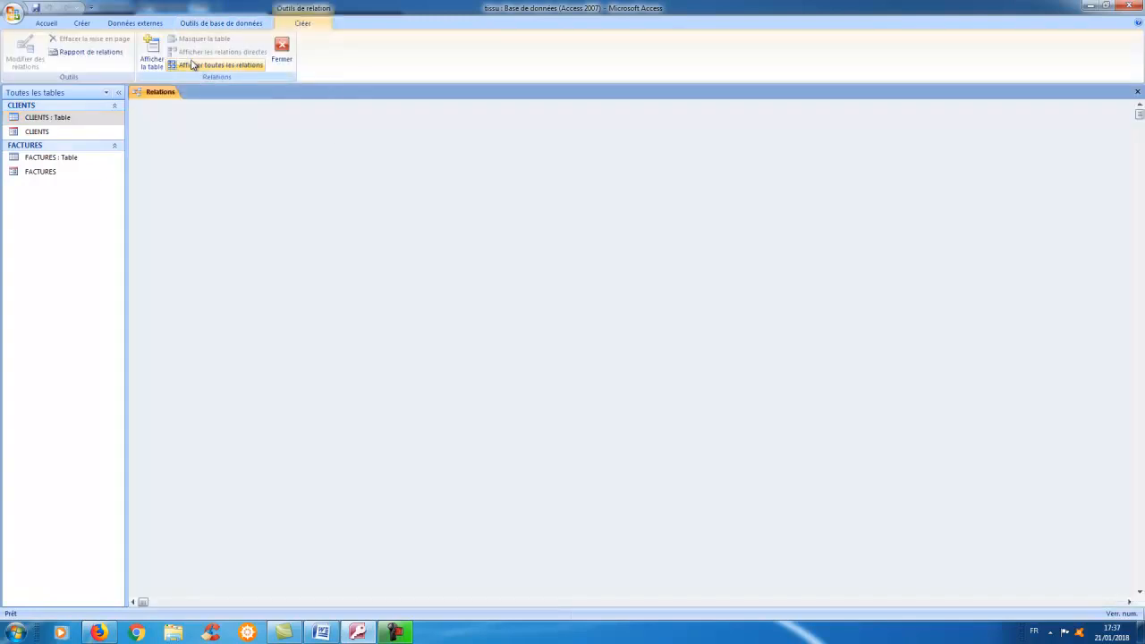
right_click(301, 221)
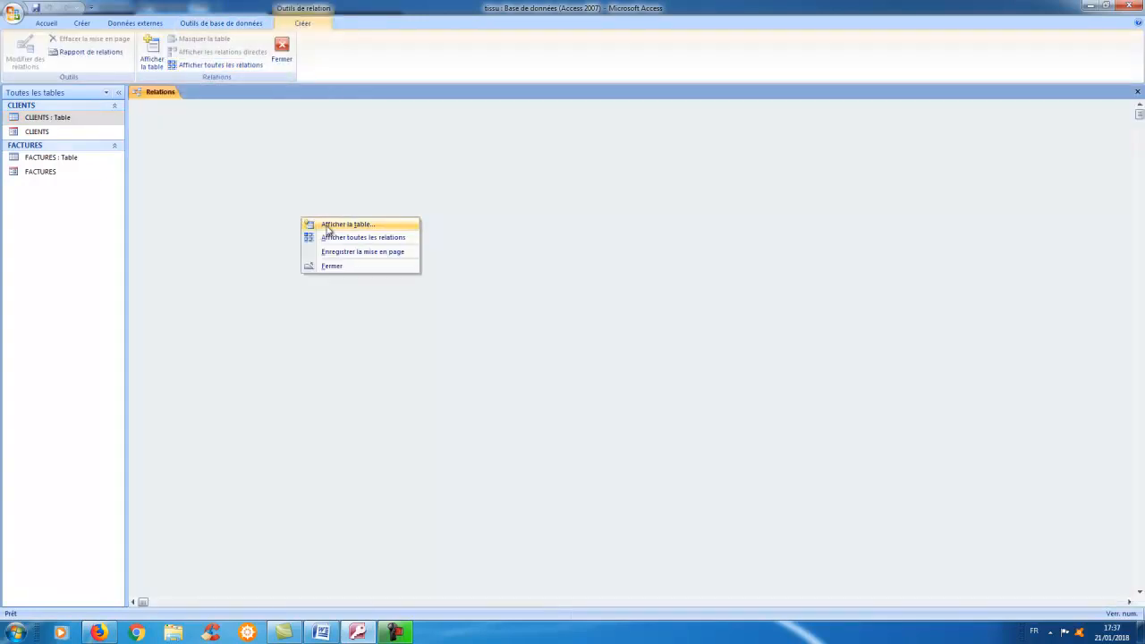
click(328, 229)
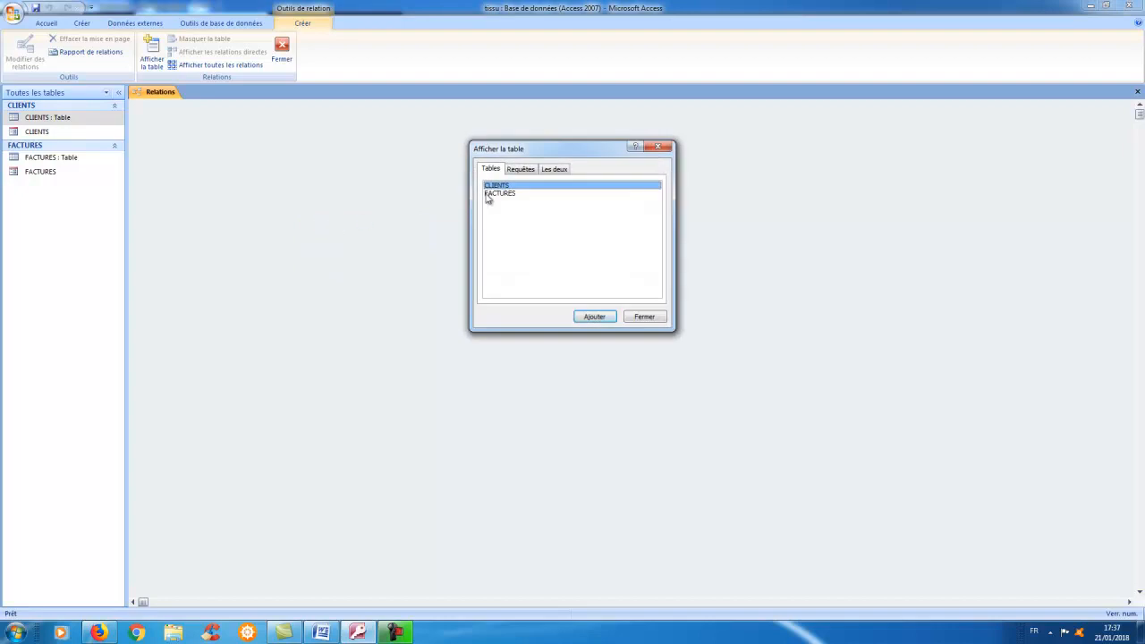
click(598, 321)
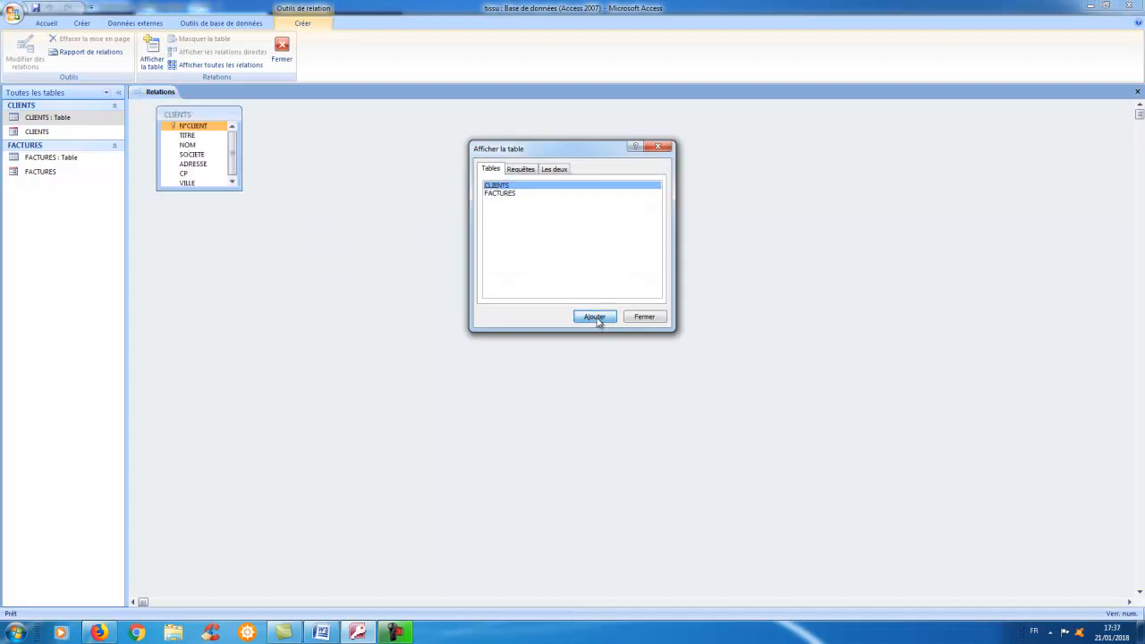
click(500, 194)
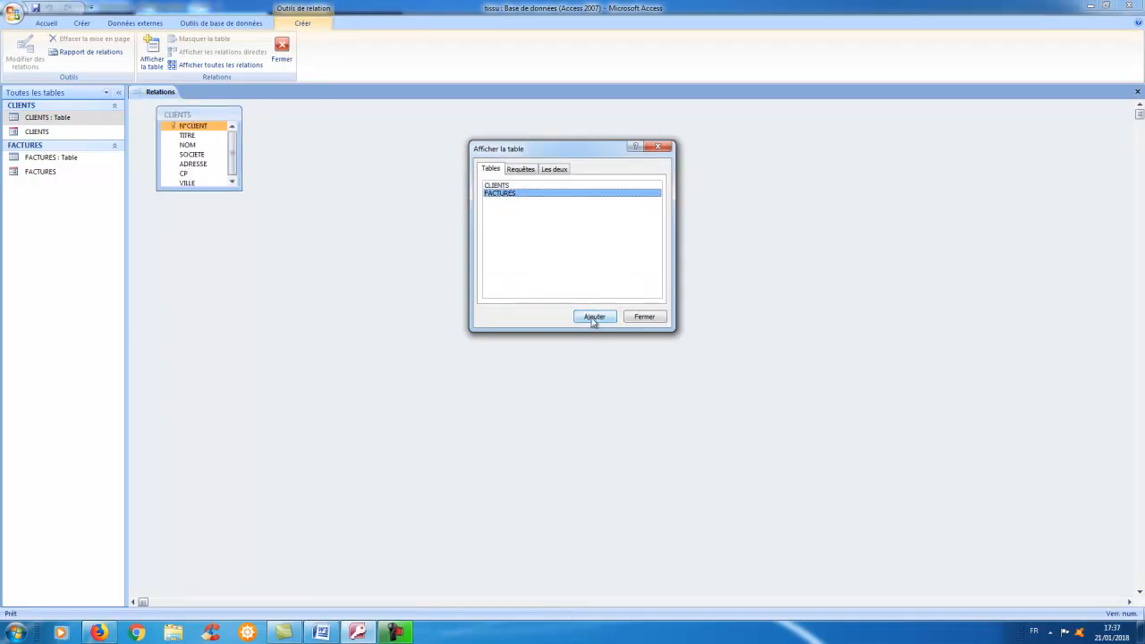
click(595, 318)
click(649, 319)
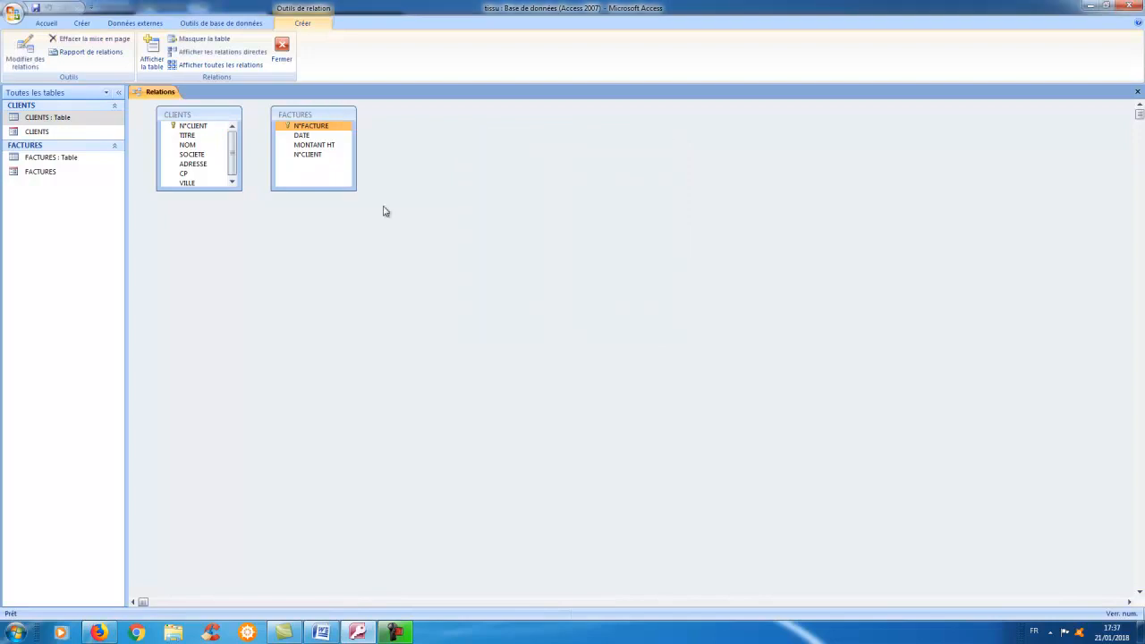
Enlarge the CLIENTS and FACTURES field lists to show all fields, and place FACTURES apart from CLIENTS
drag(356, 189, 473, 260)
drag(408, 118, 606, 144)
drag(240, 189, 302, 306)
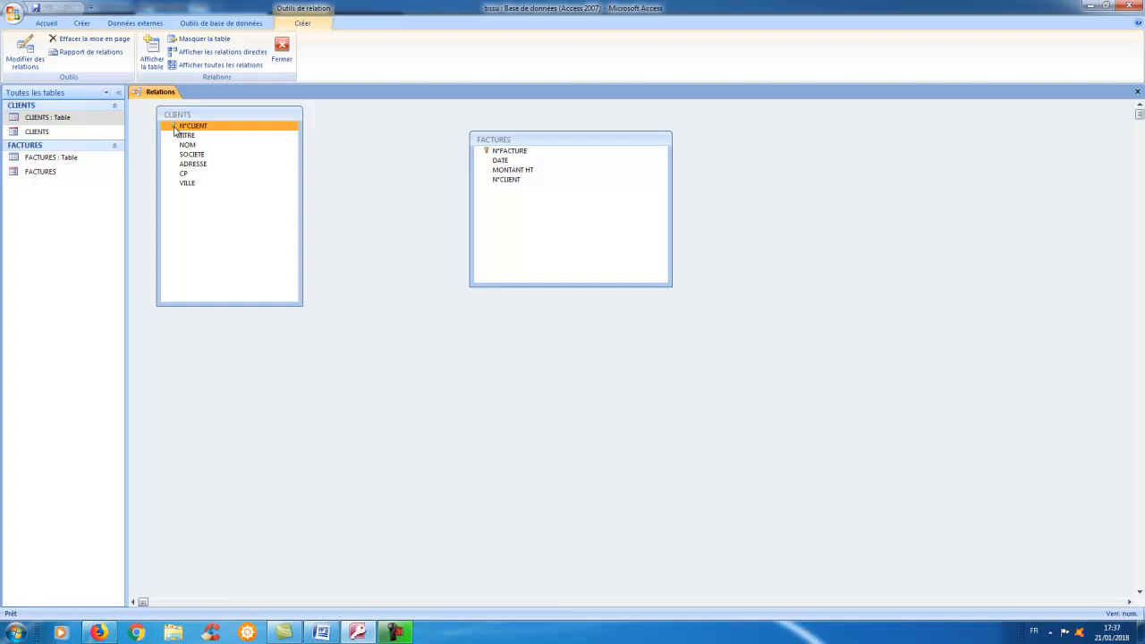
drag(500, 140, 466, 122)
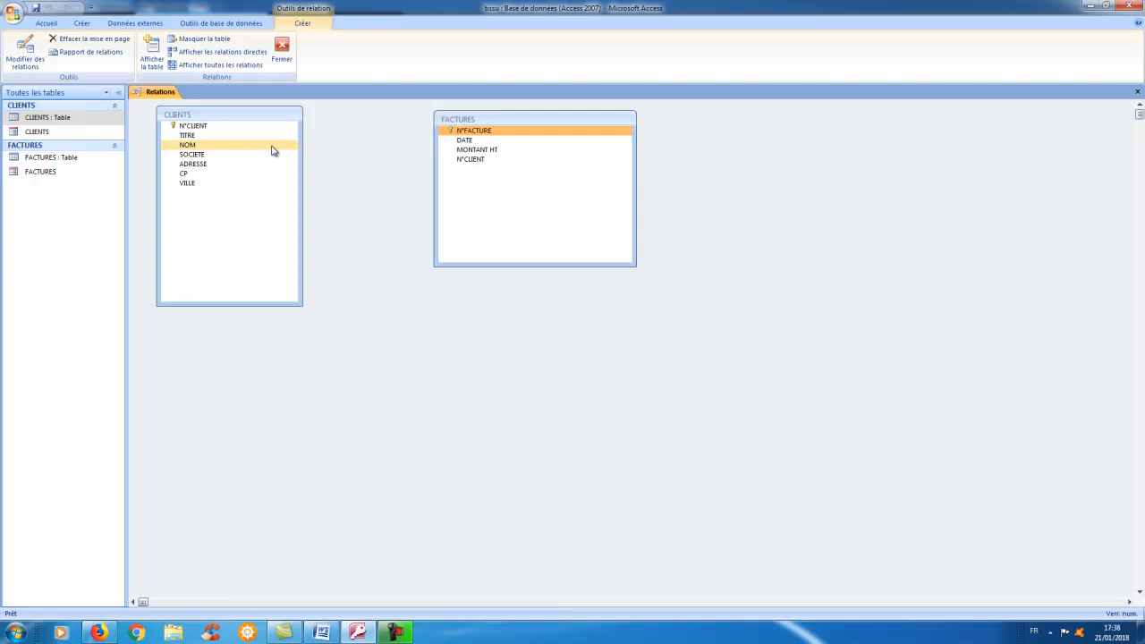
Create a relationship from N°CLIENT in CLIENTS to N°CLIENT in FACTURES with referential integrity enforced, and adjust the FACTURES list's position
click(204, 130)
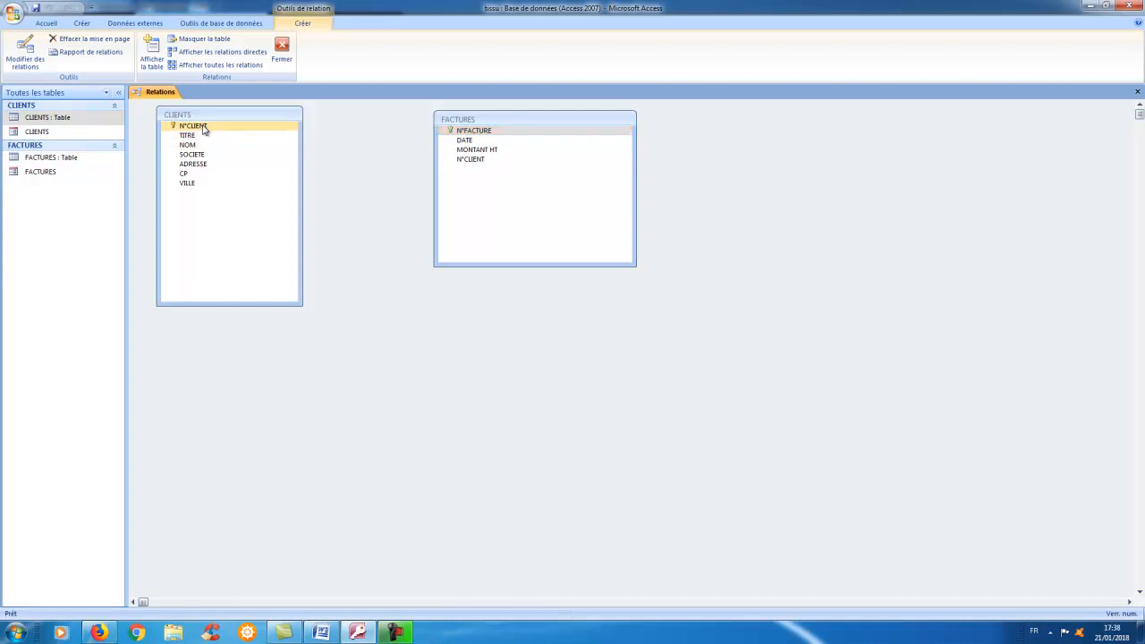
drag(204, 128, 478, 169)
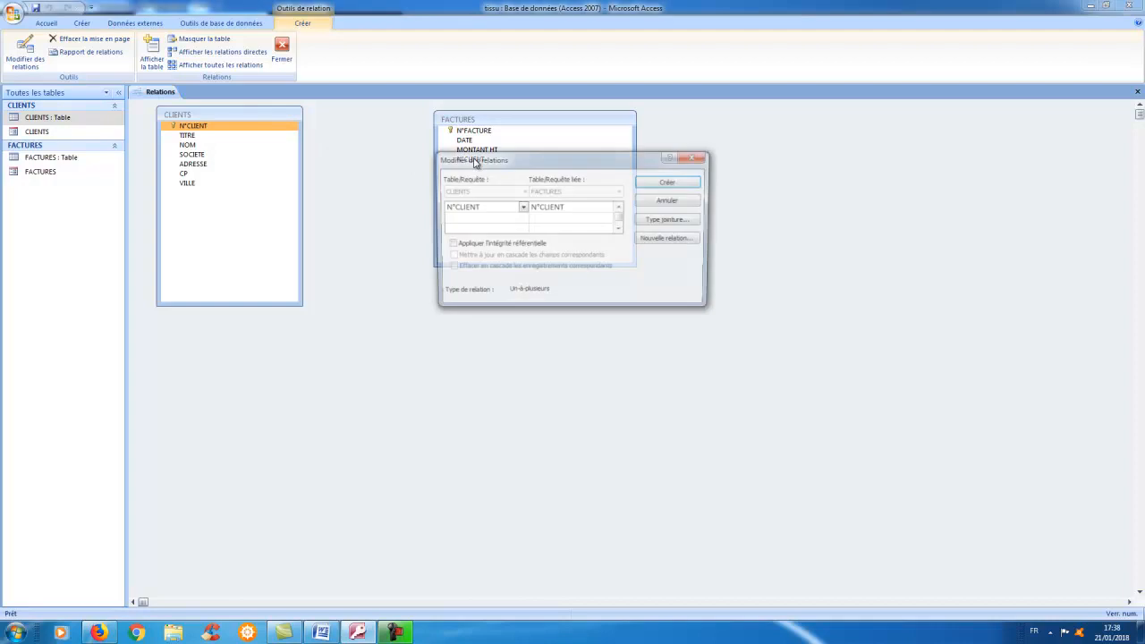
click(503, 247)
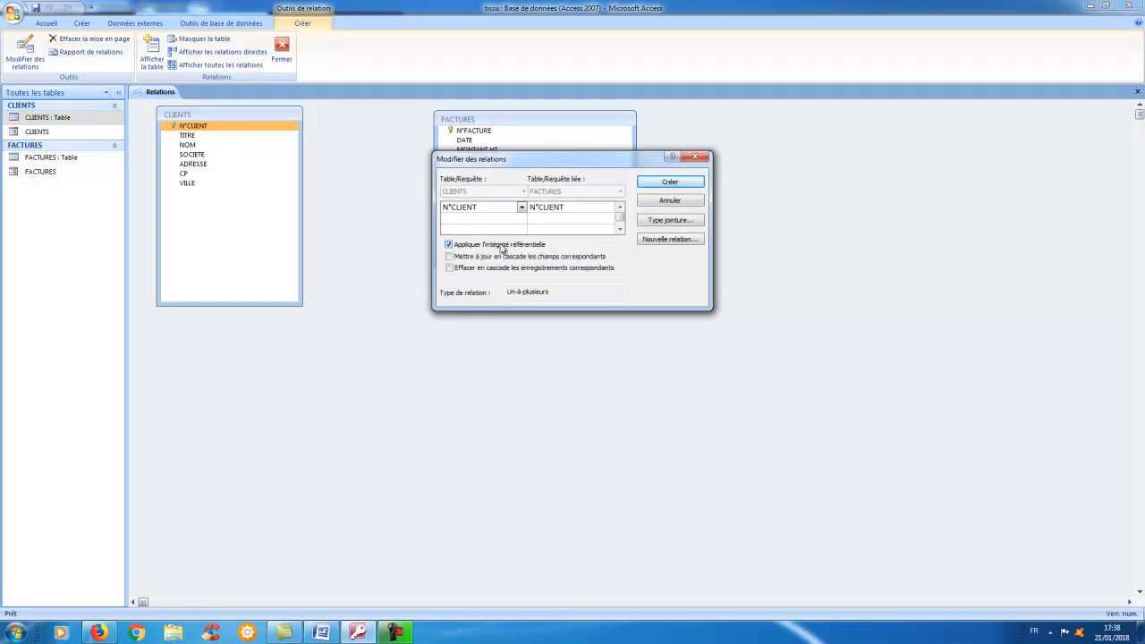
click(670, 181)
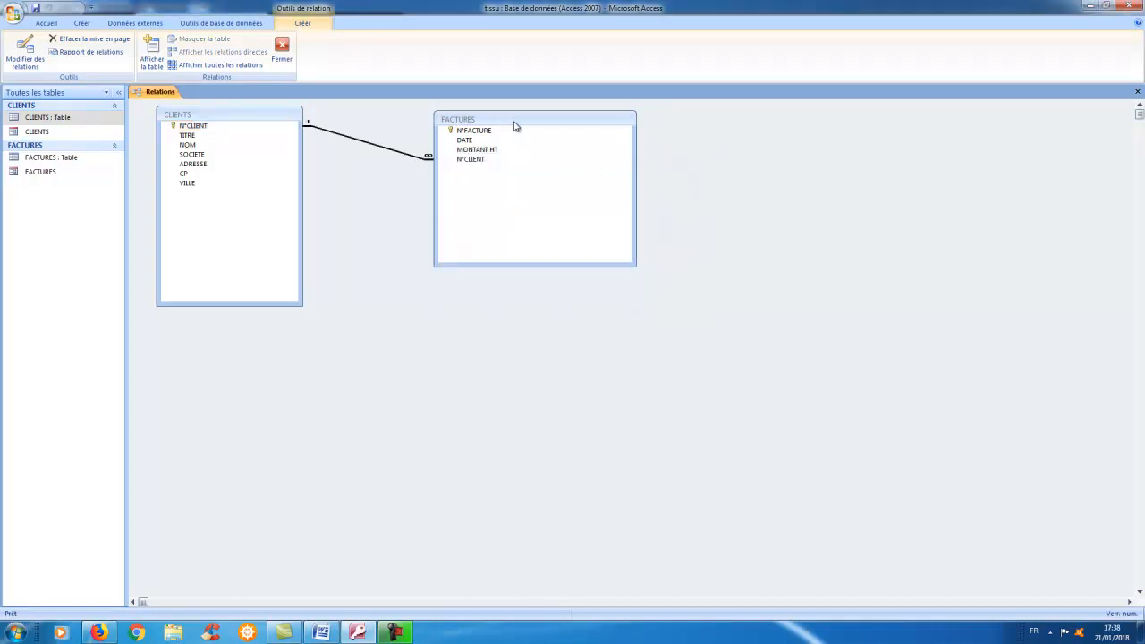
drag(516, 123, 542, 127)
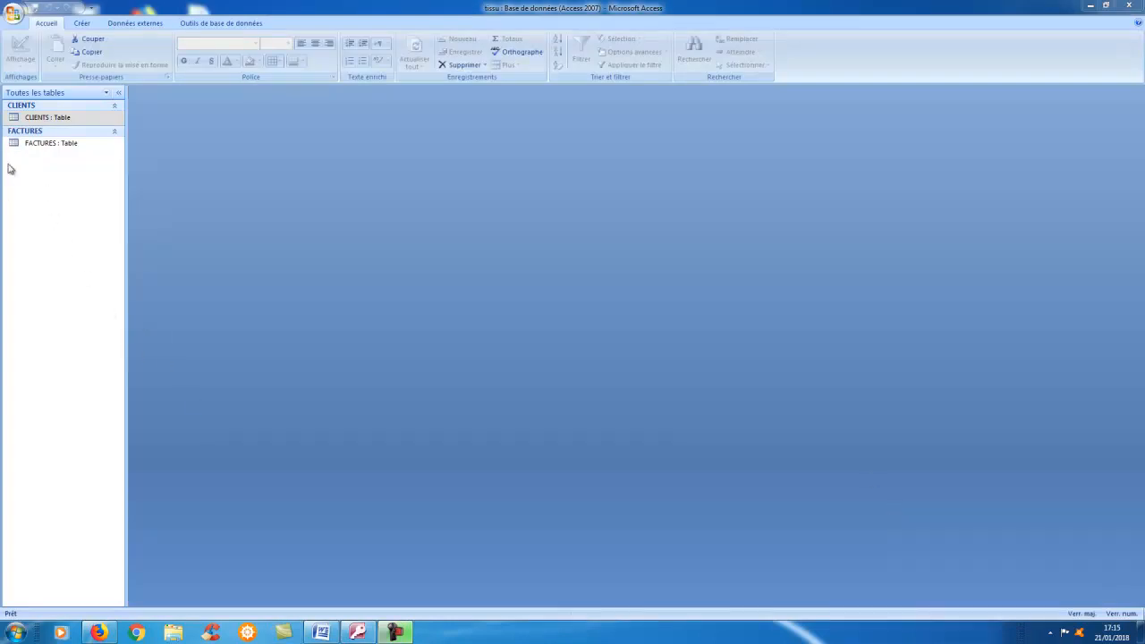
Review the records in the CLIENTS and FACTURES tables, and close both tables
double_click(55, 118)
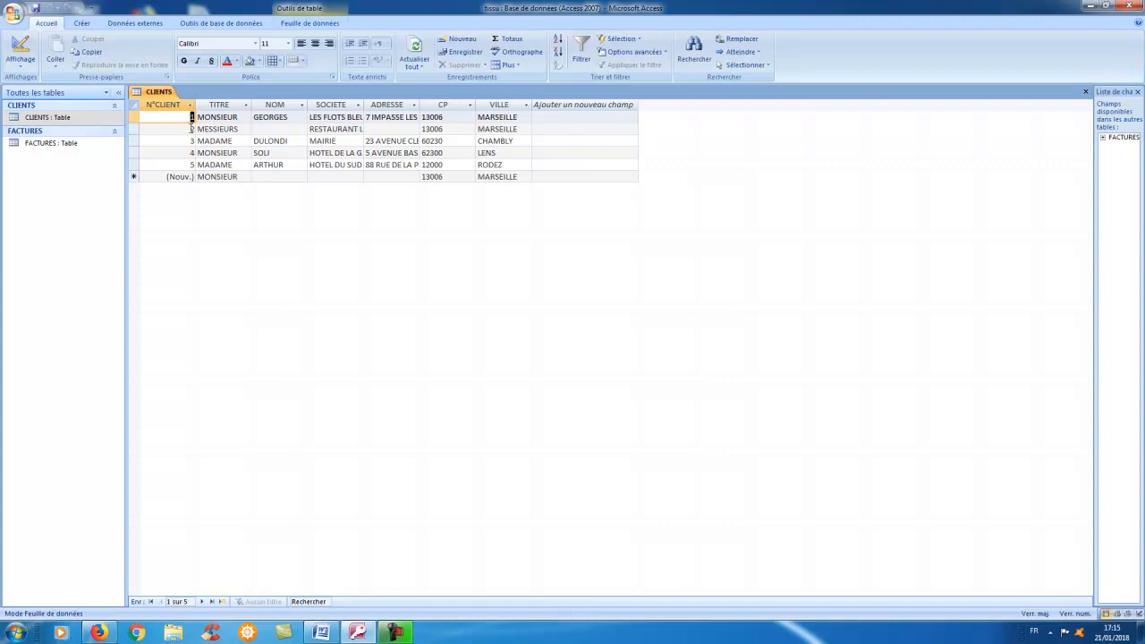
double_click(49, 145)
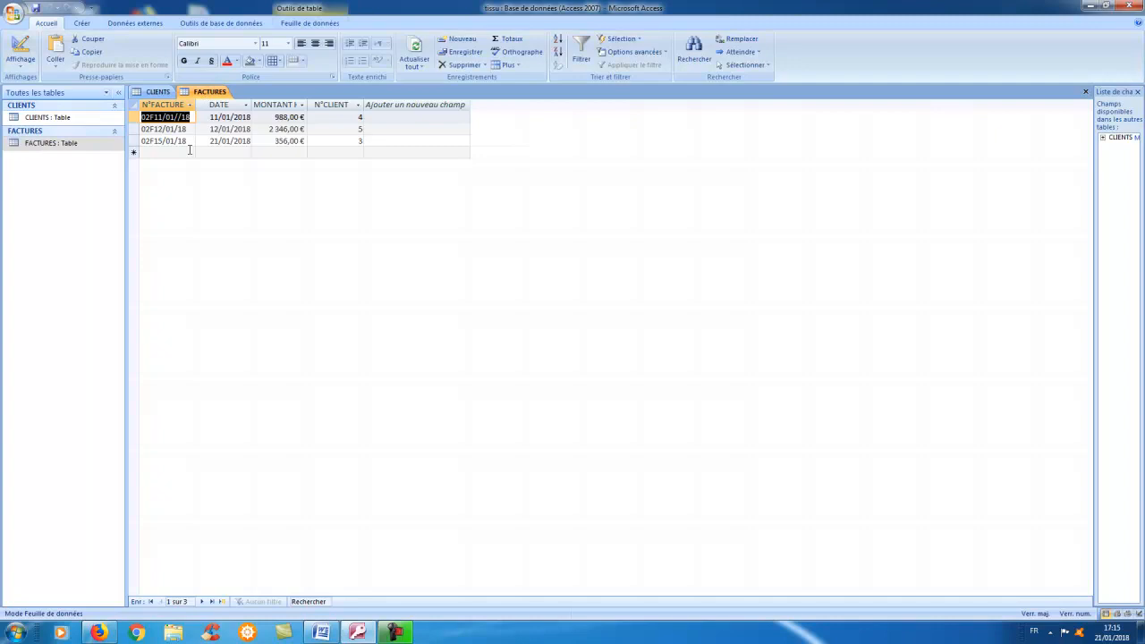
right_click(202, 95)
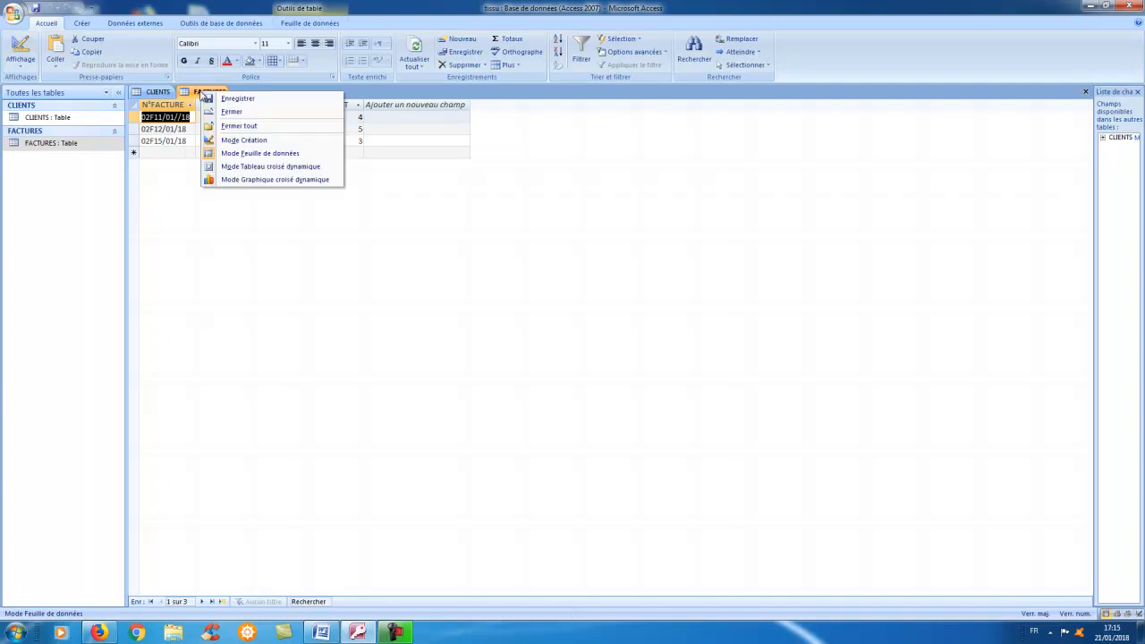
click(233, 113)
right_click(161, 99)
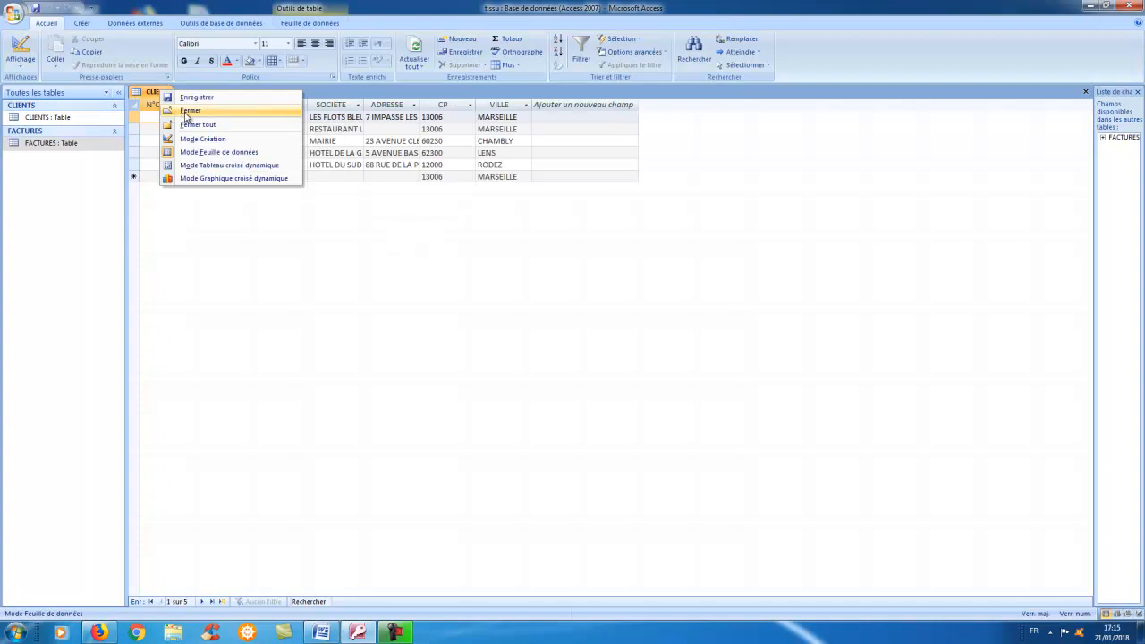
click(189, 111)
Start the Form Wizard (Assistant Formulaire) with the CLIENTS table as its source
click(80, 24)
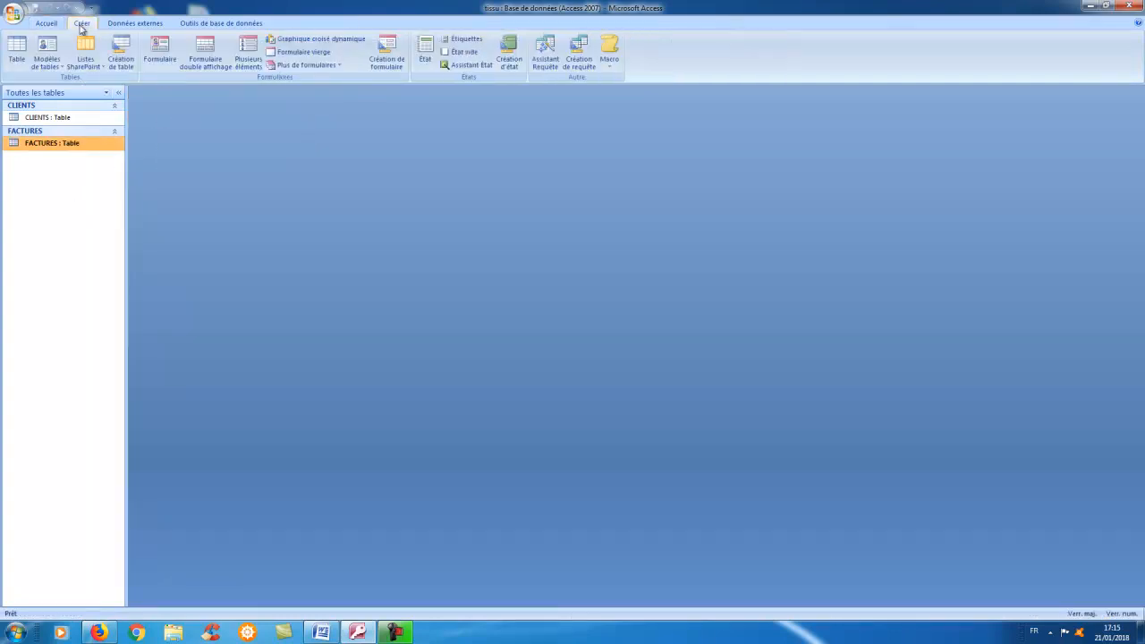
click(293, 66)
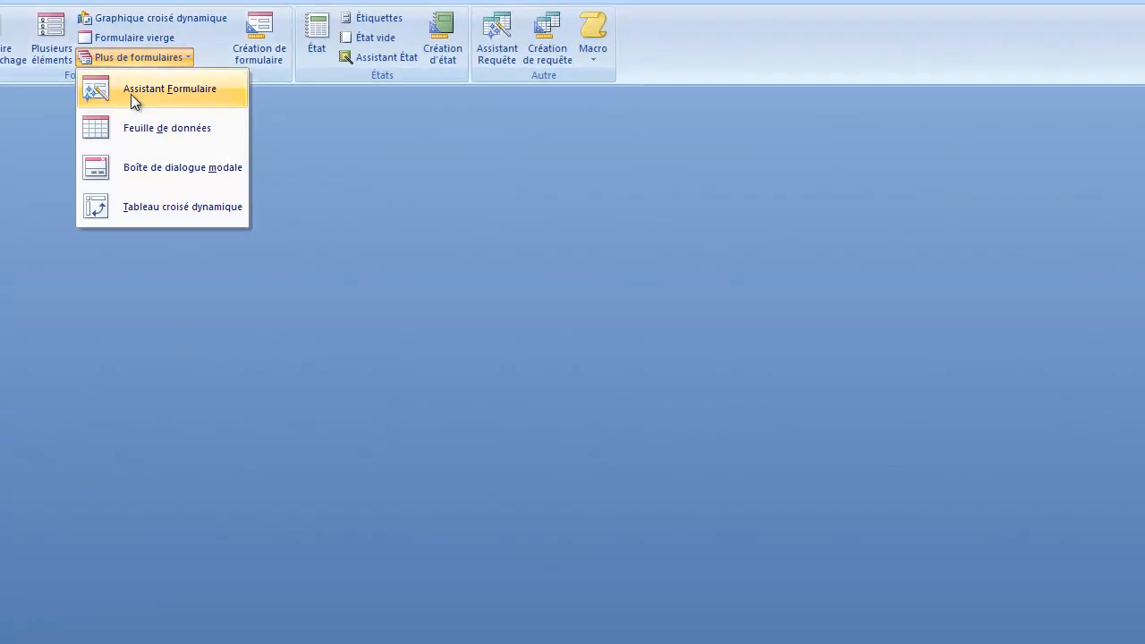
click(130, 91)
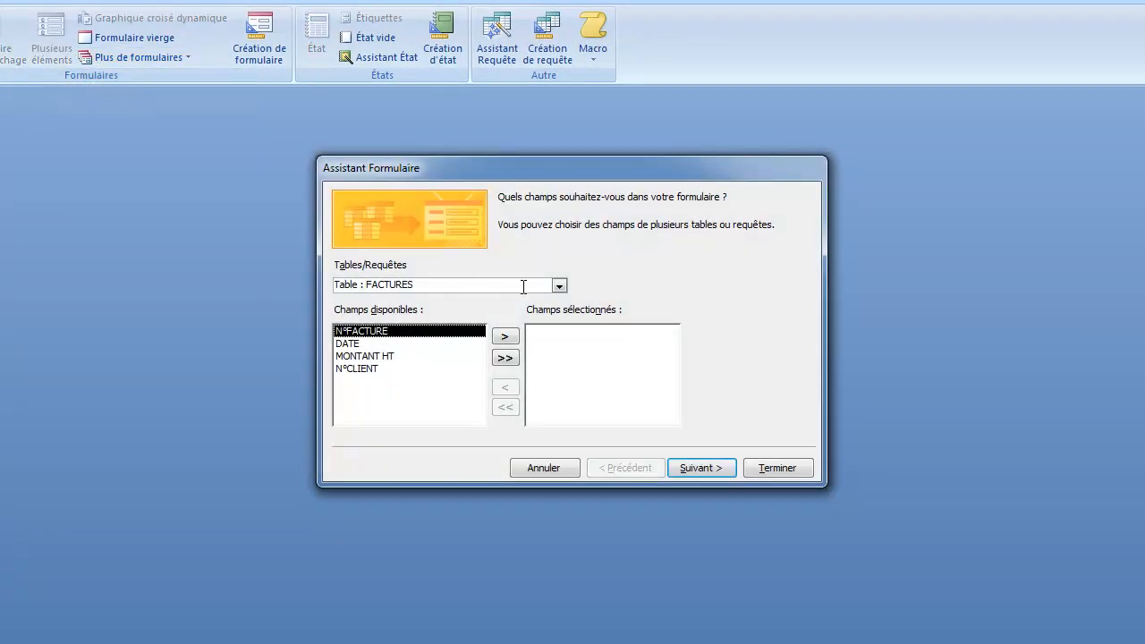
click(559, 287)
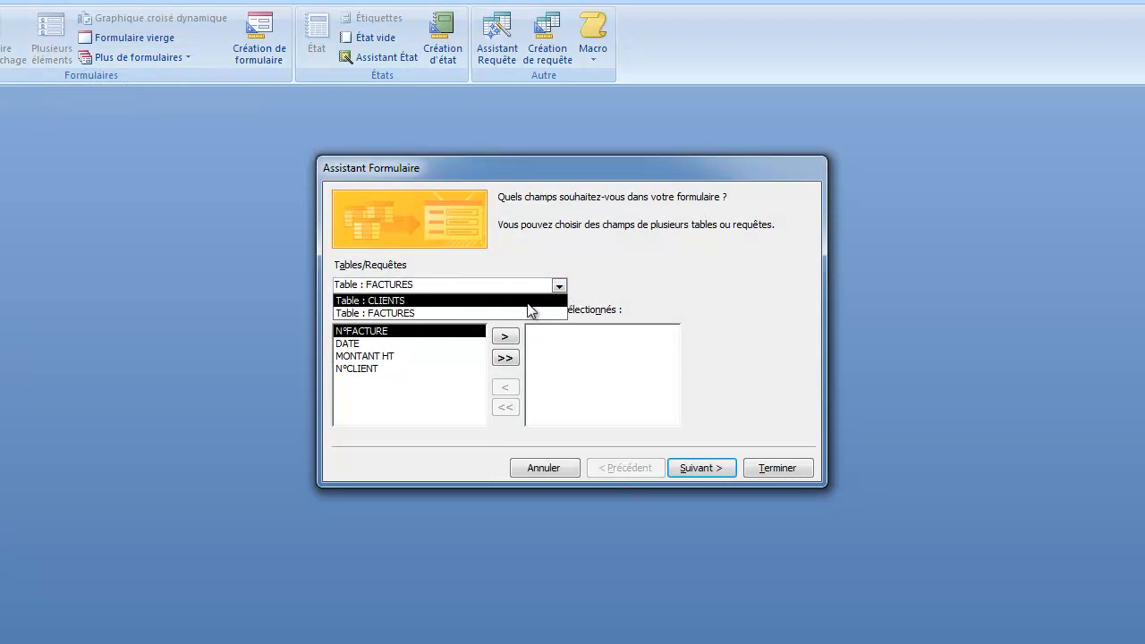
click(528, 305)
click(420, 284)
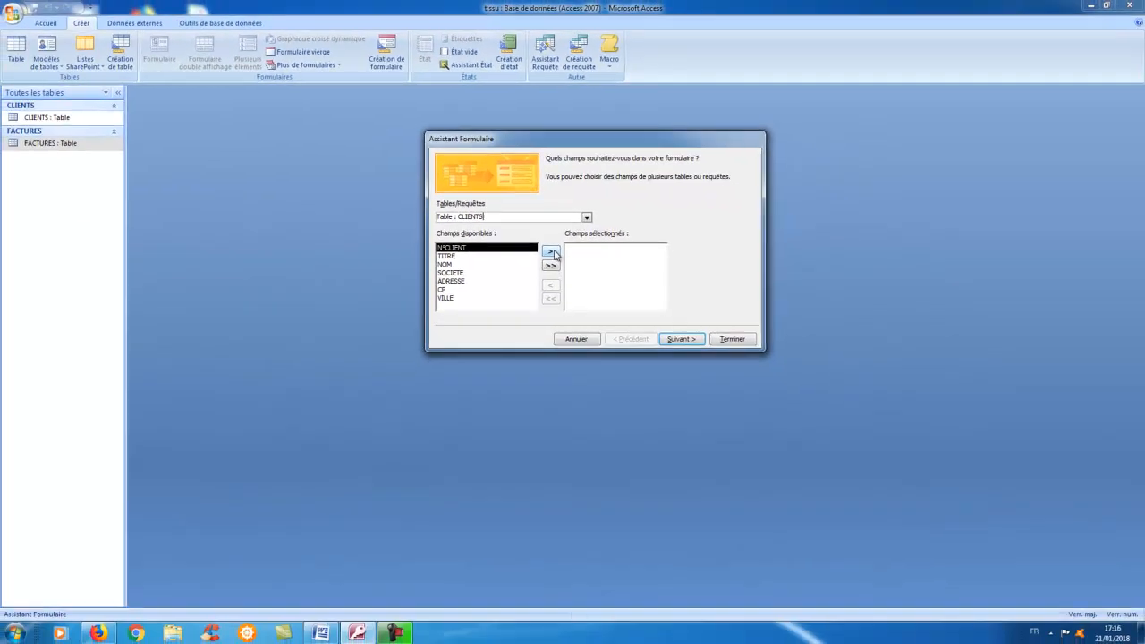
click(552, 253)
click(468, 265)
click(553, 253)
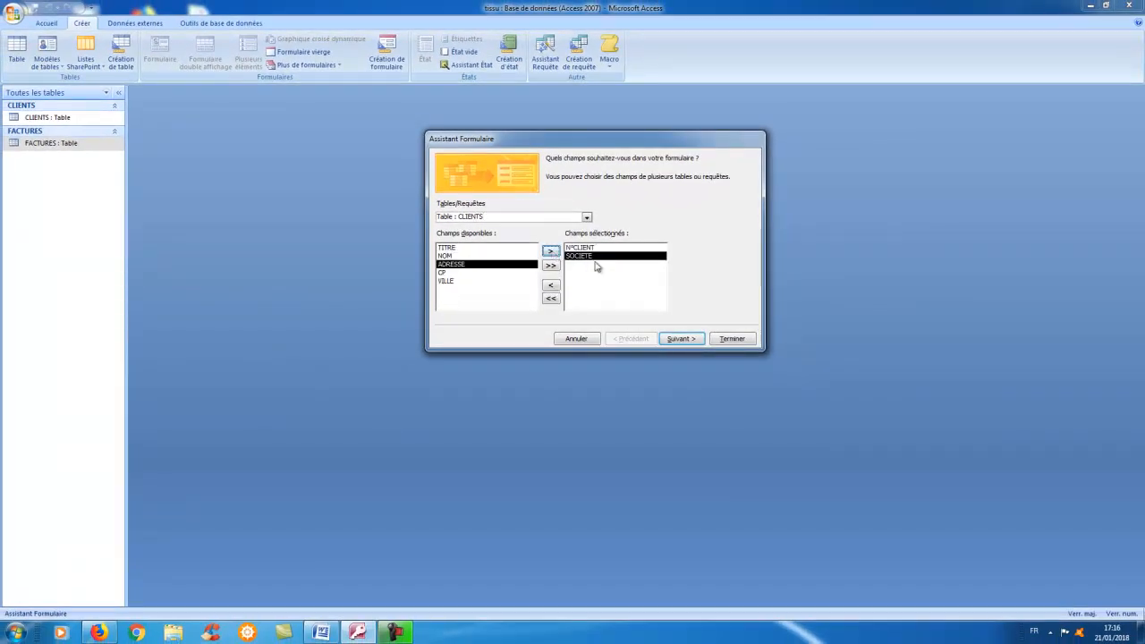
click(552, 300)
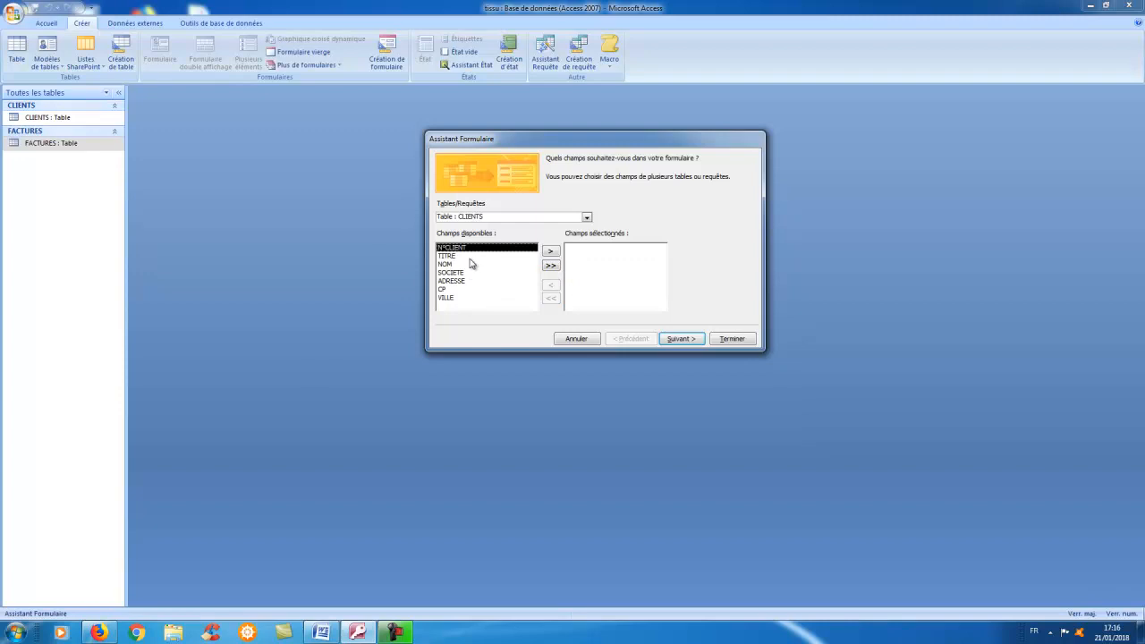
Include all fields of the CLIENTS table in the form and choose the Justifié layout
click(551, 266)
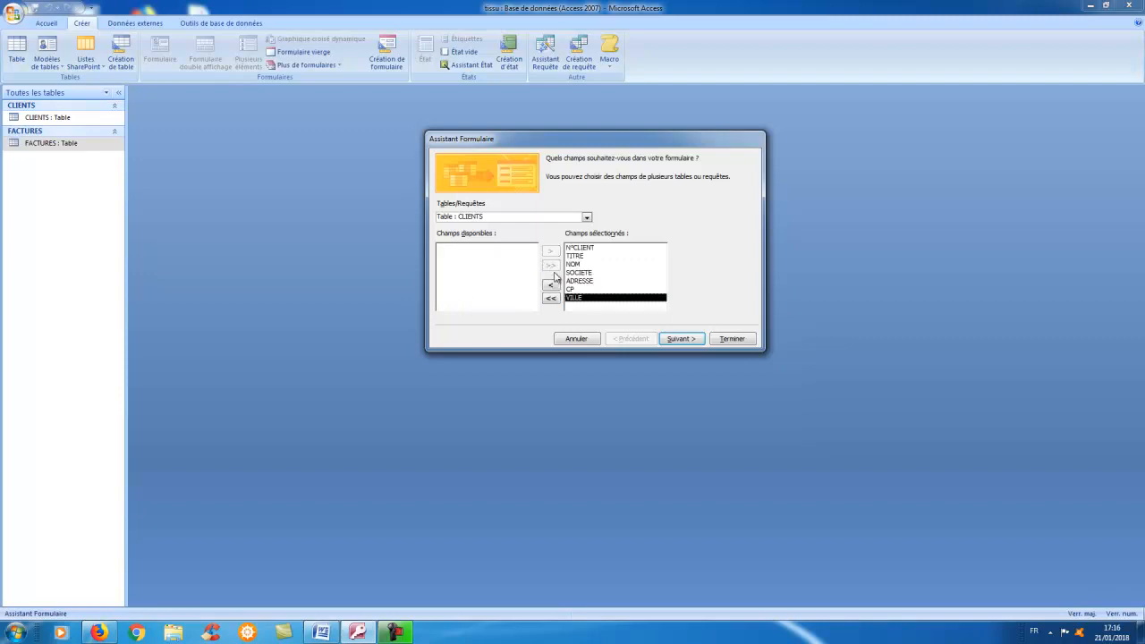
click(681, 339)
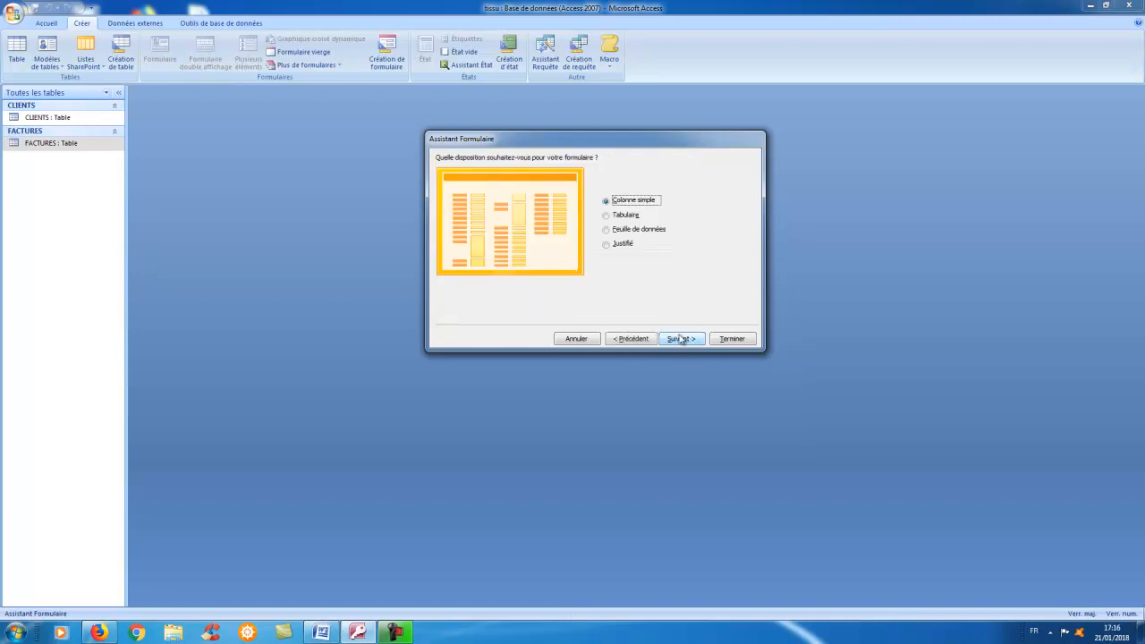
click(629, 218)
click(632, 230)
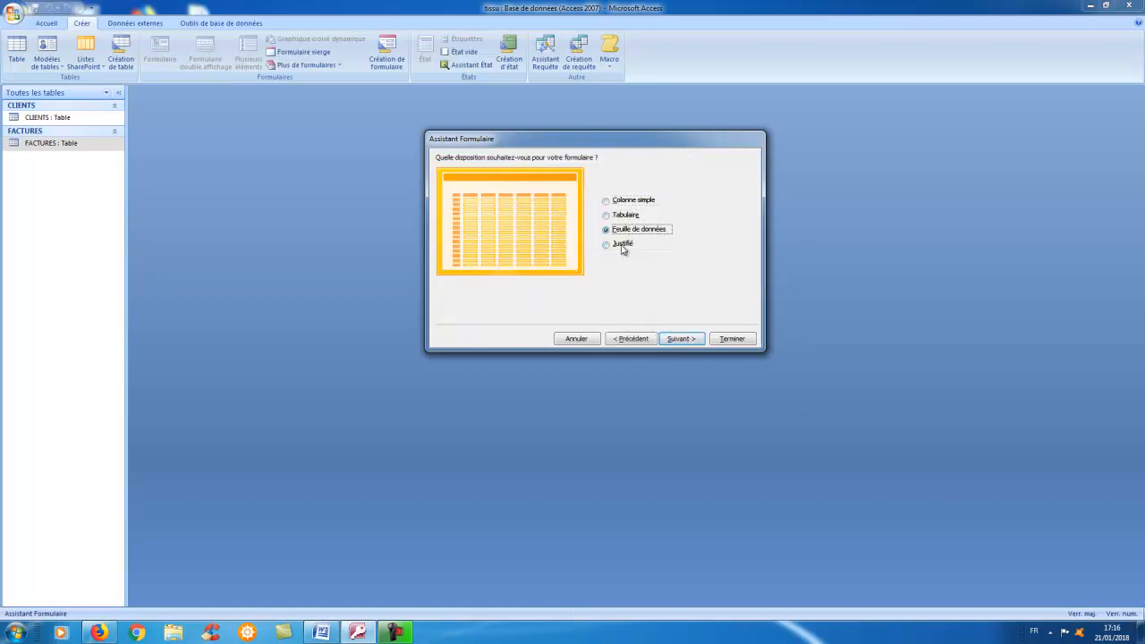
click(623, 246)
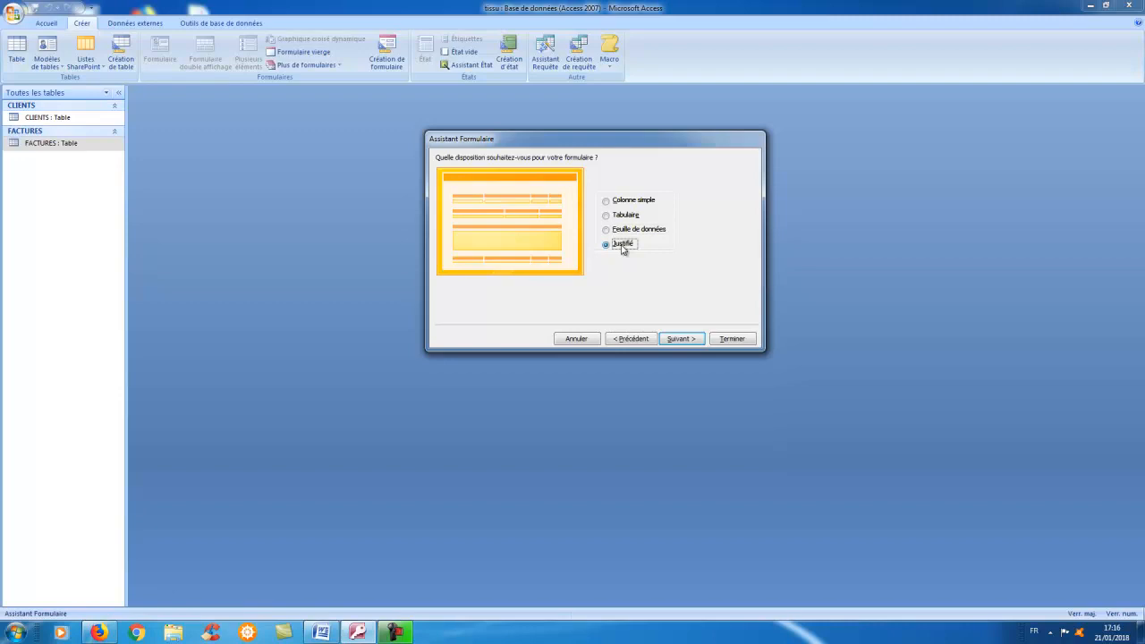
click(680, 340)
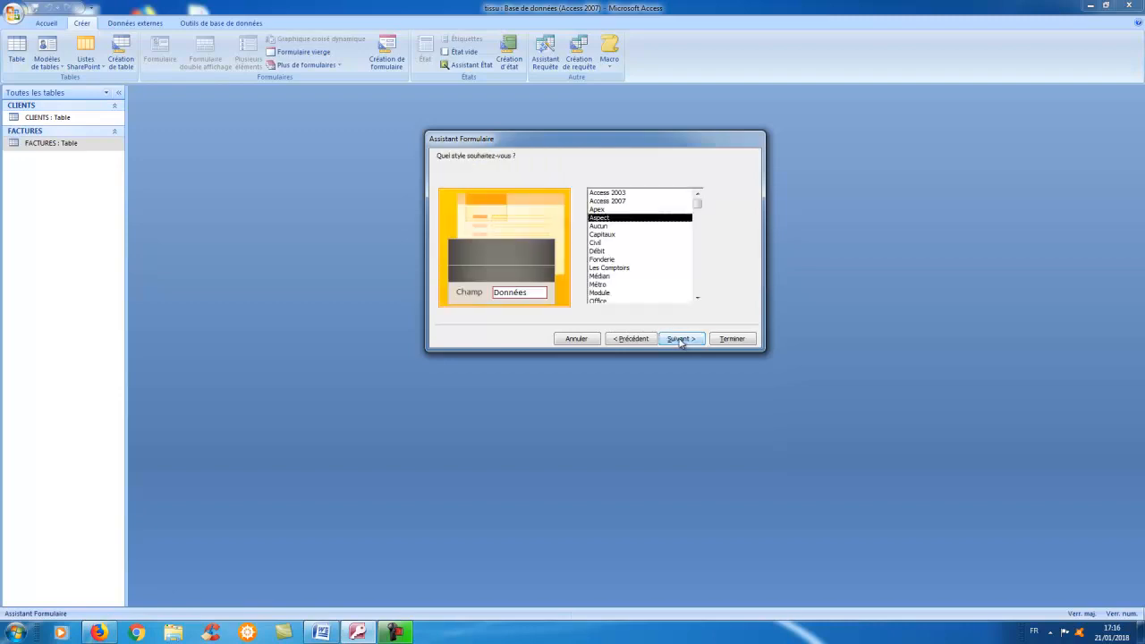
Apply the Civil style, keep CLIENTS as the form title, and create the form opened for data entry
click(609, 260)
click(608, 244)
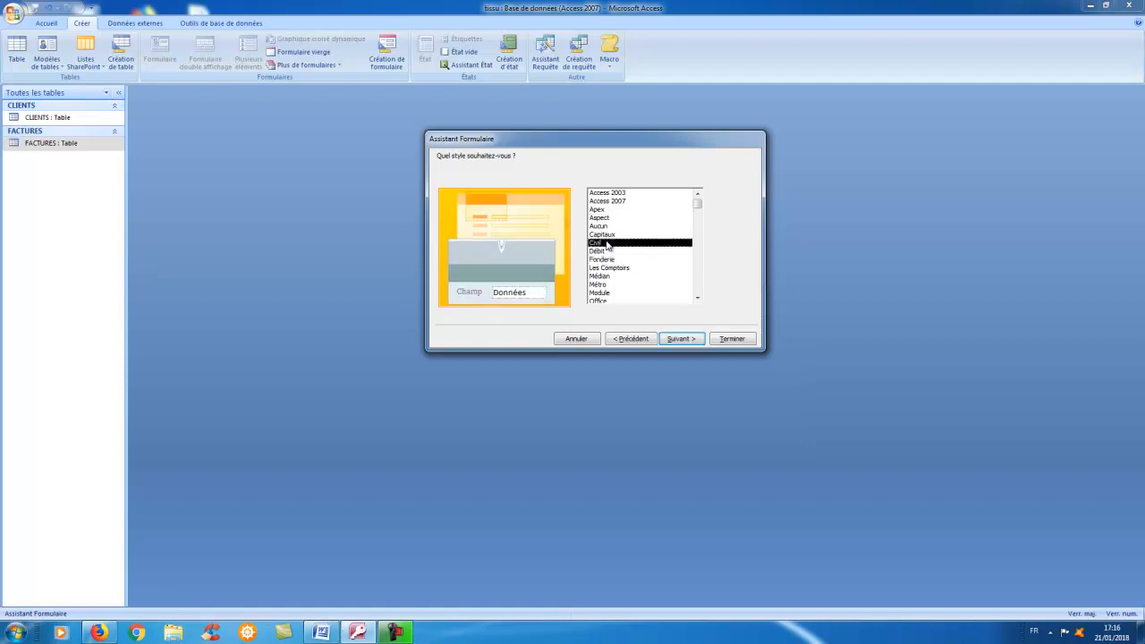
click(681, 339)
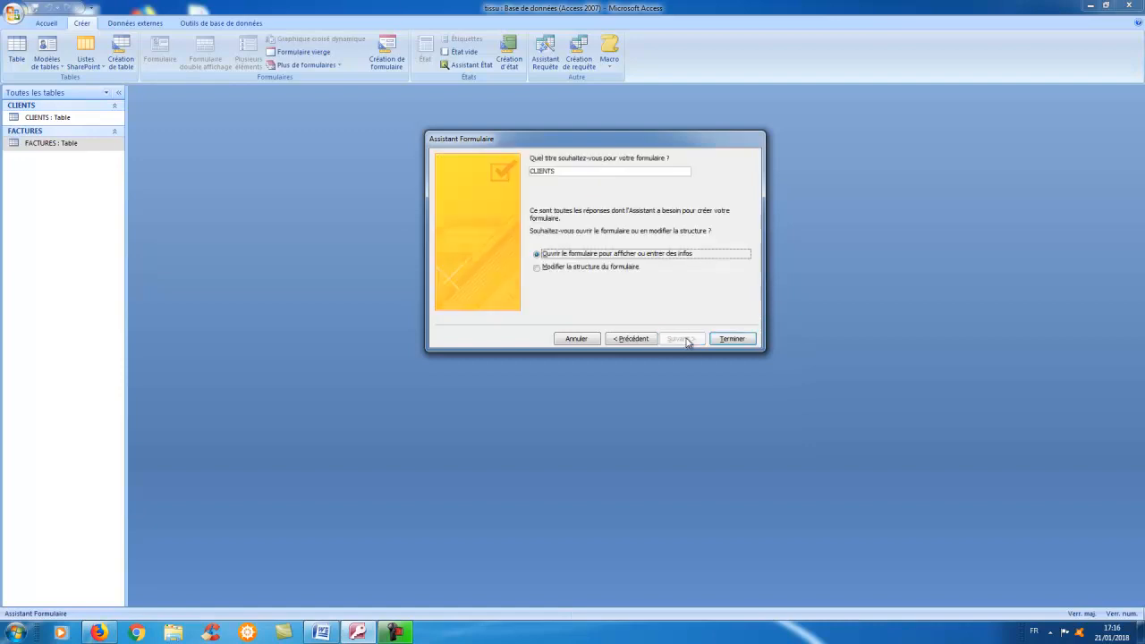
click(573, 171)
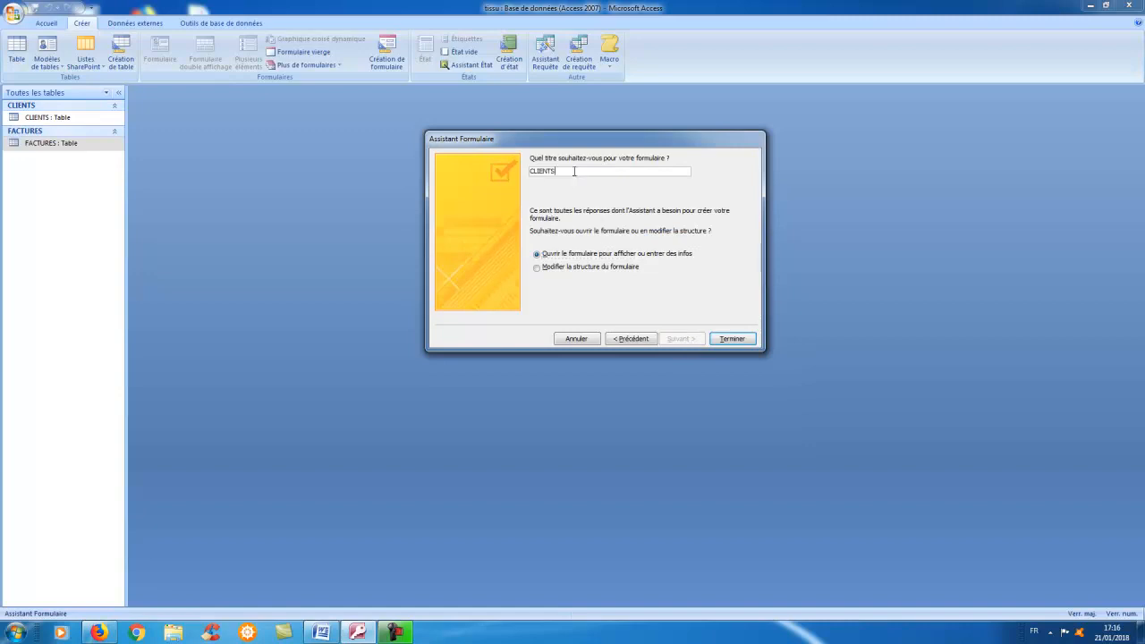
click(732, 338)
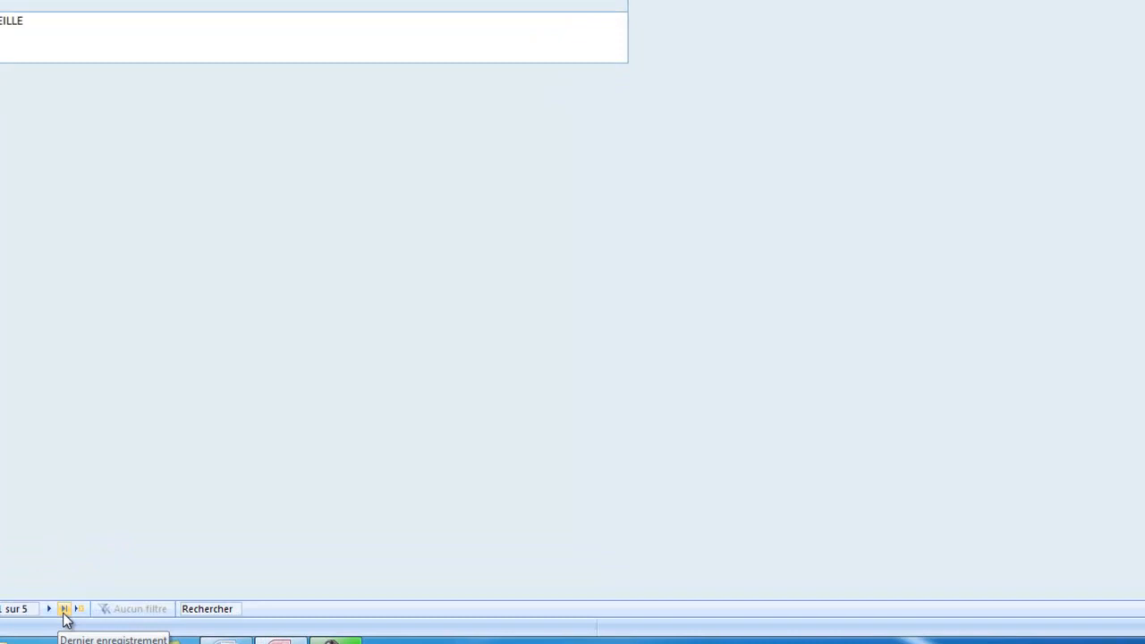
Start a new record in the CLIENTS form with the client's surname and the company RESTAURANT DES ARCADES
click(64, 612)
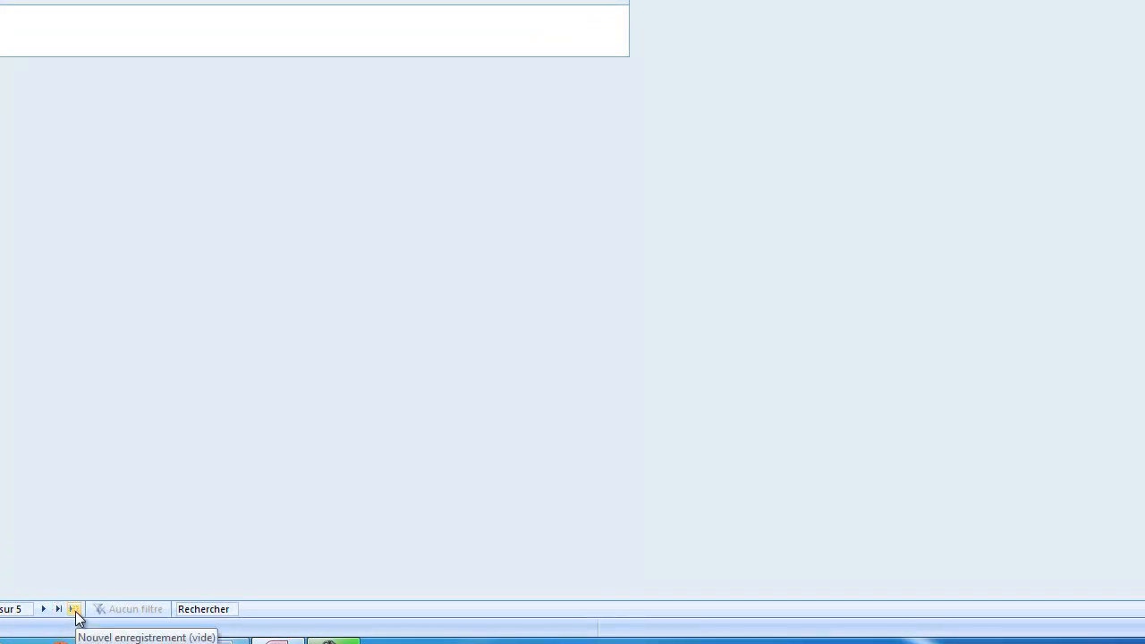
click(75, 611)
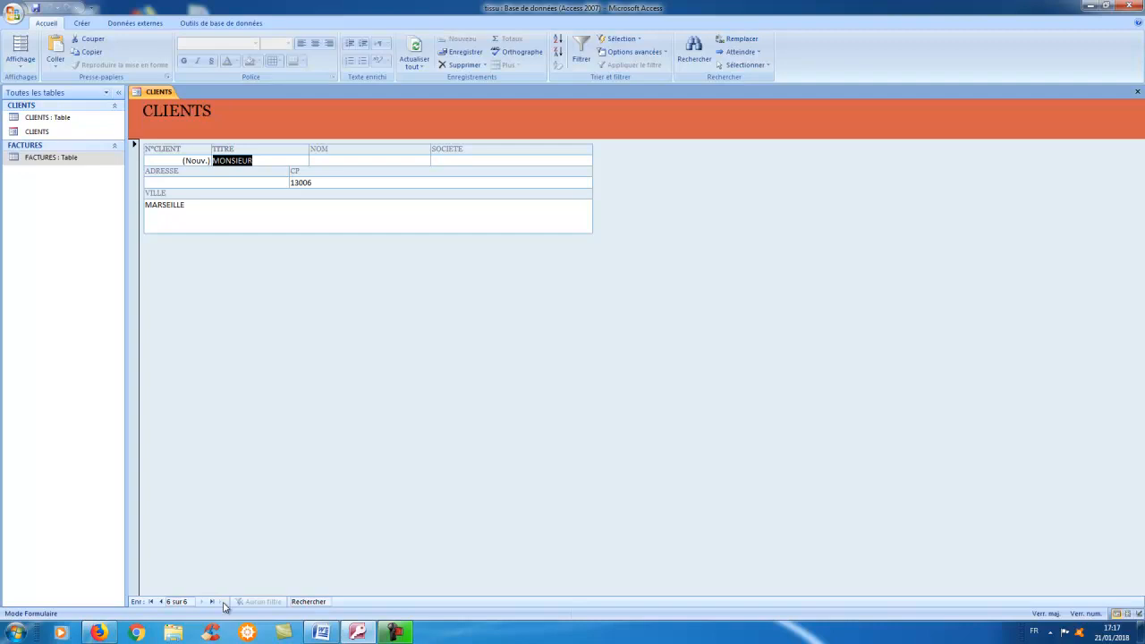
key(Tab)
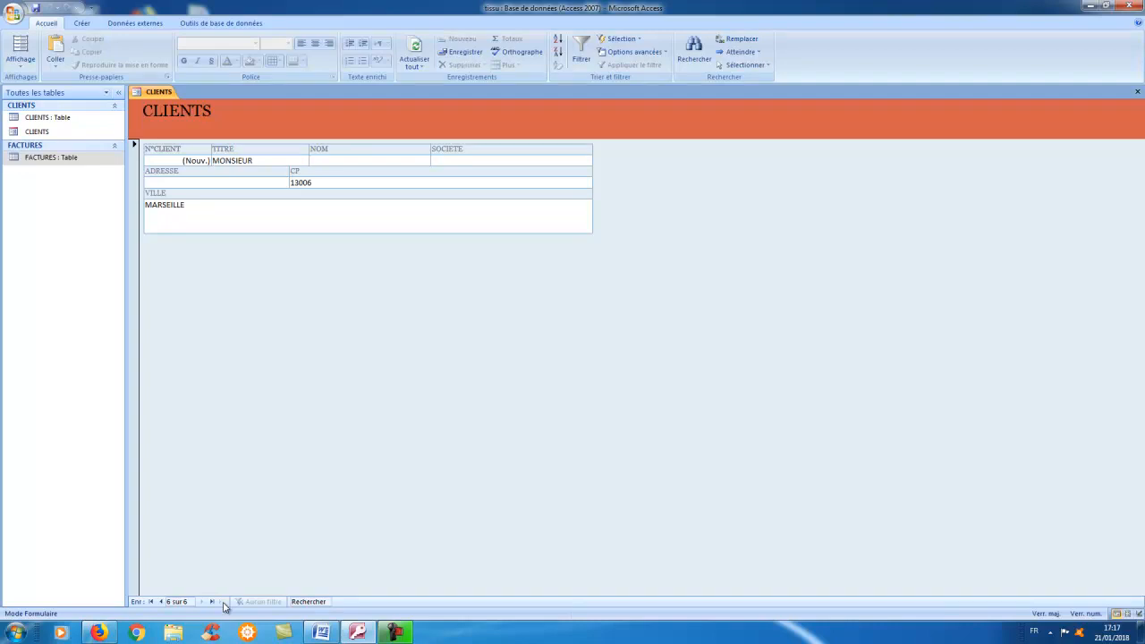
text(DUBOIS)
text(RESTAURANT)
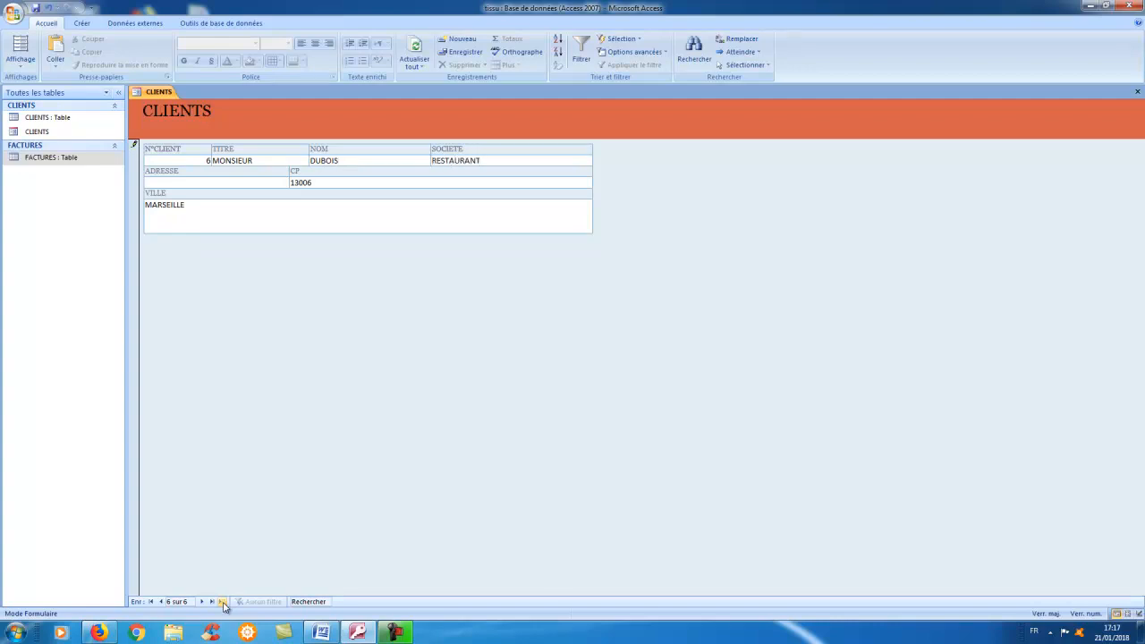
text( DES AR)
Fill in the new client's street address, postal code and city, and move on to a blank record
text(E DE)
text(S OISEAUX)
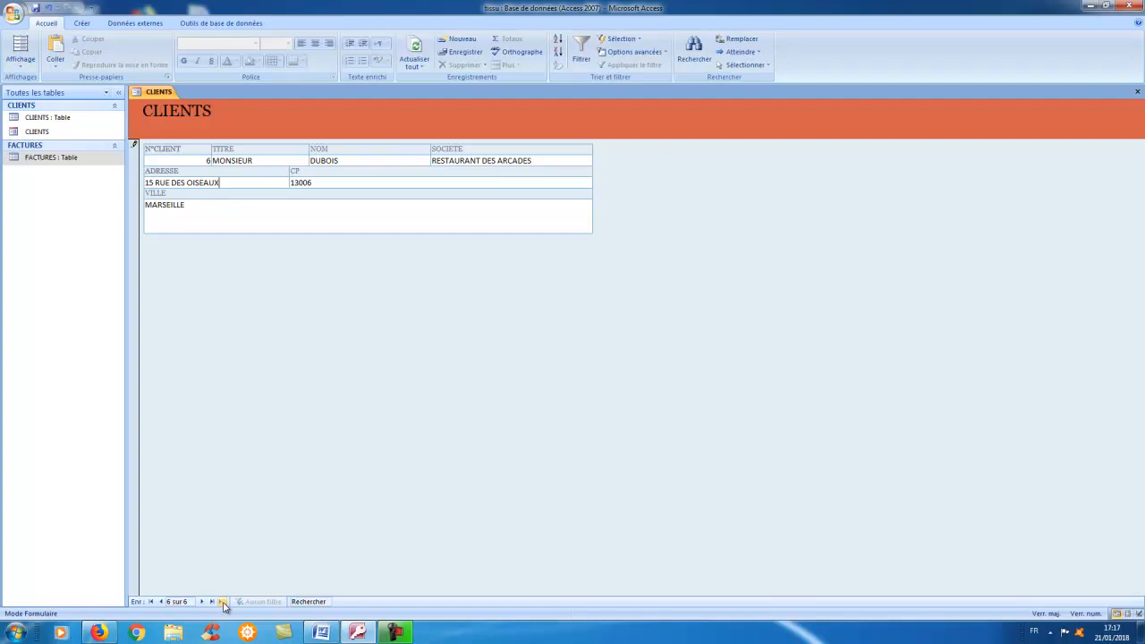
key(Tab)
text(5)
key(Tab)
text(LI)
click(223, 603)
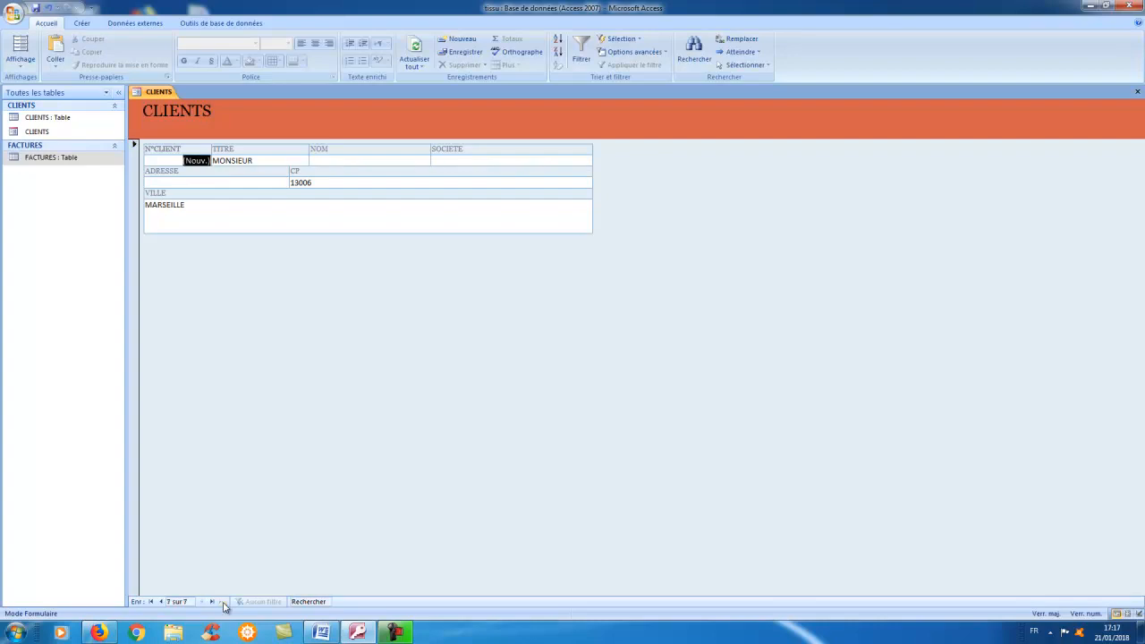
Save and close the CLIENTS form
right_click(161, 93)
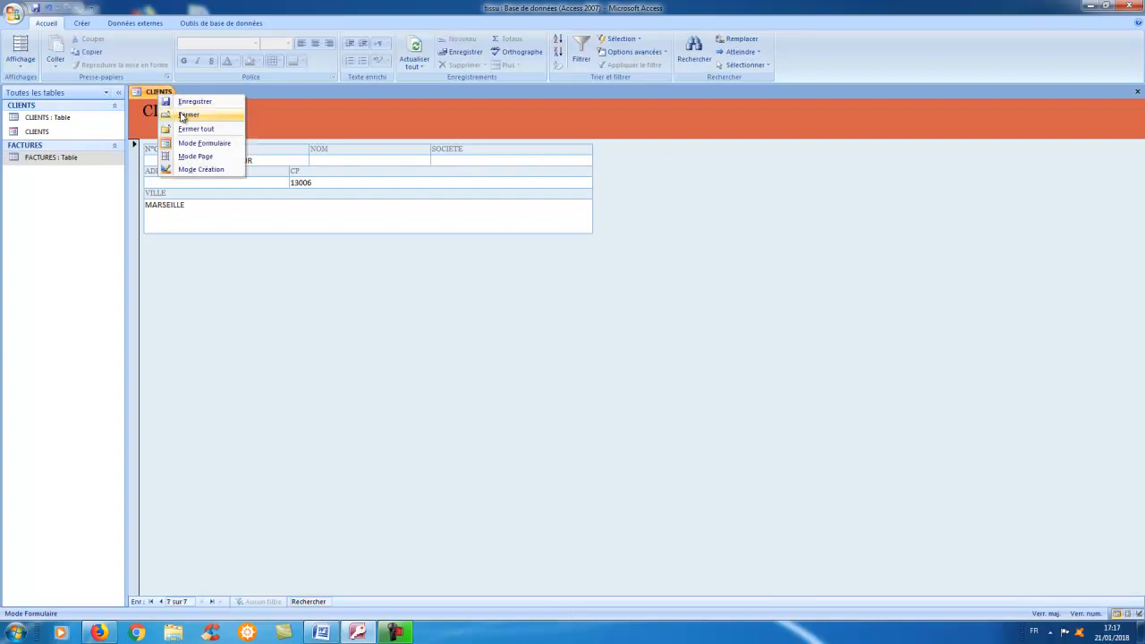
click(190, 104)
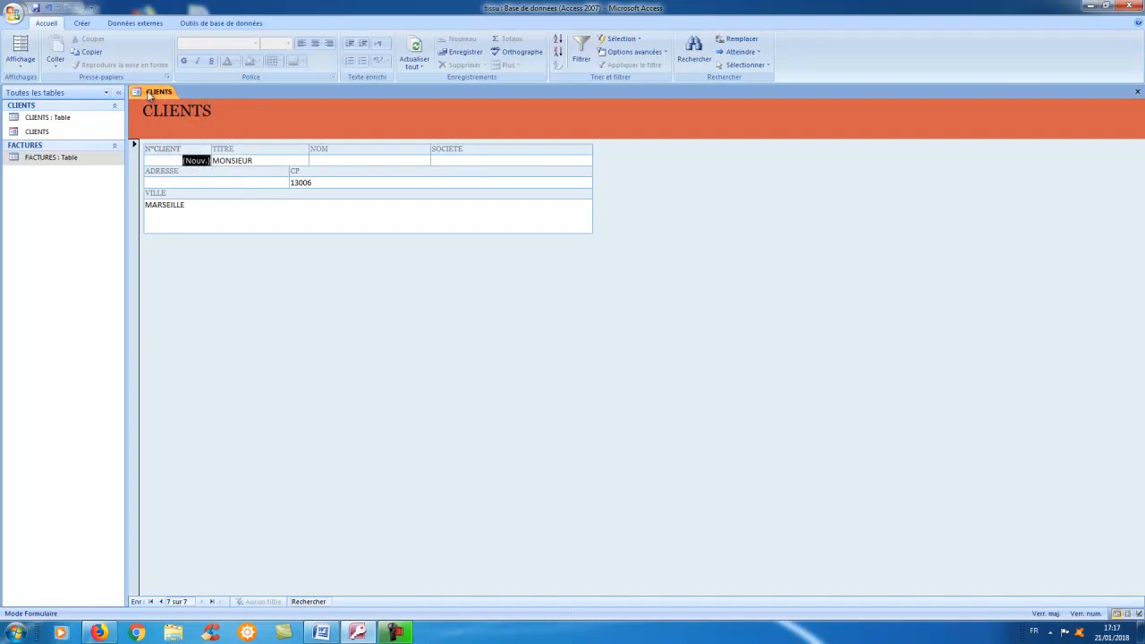
right_click(150, 95)
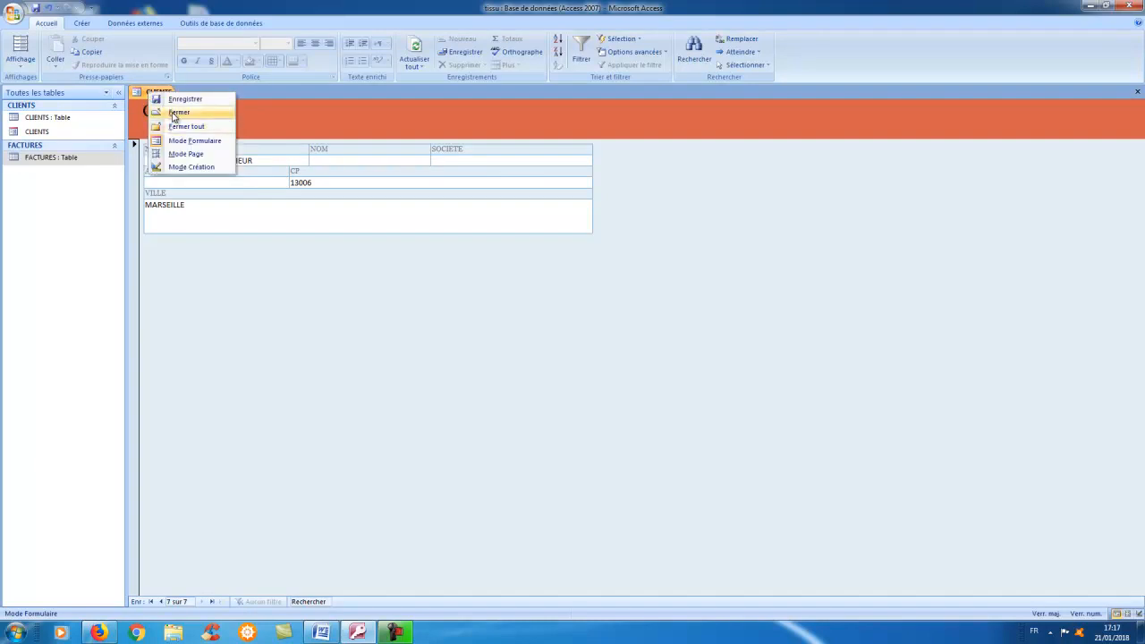
click(177, 114)
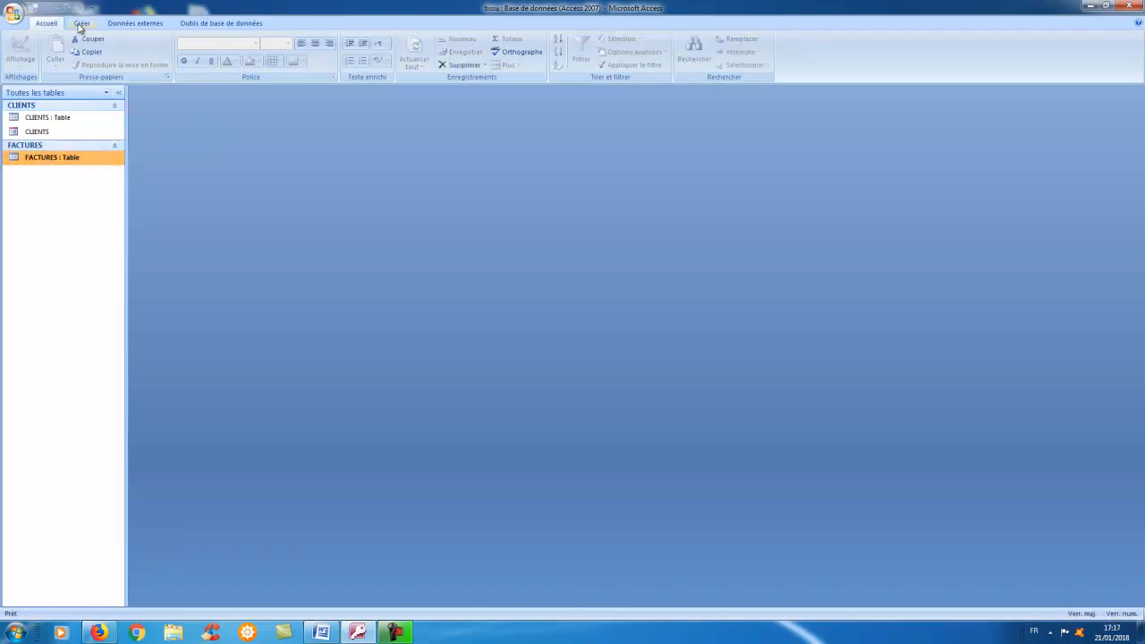
Start another form with the Form Wizard (Assistant Formulaire), including all fields of the FACTURES table
click(80, 24)
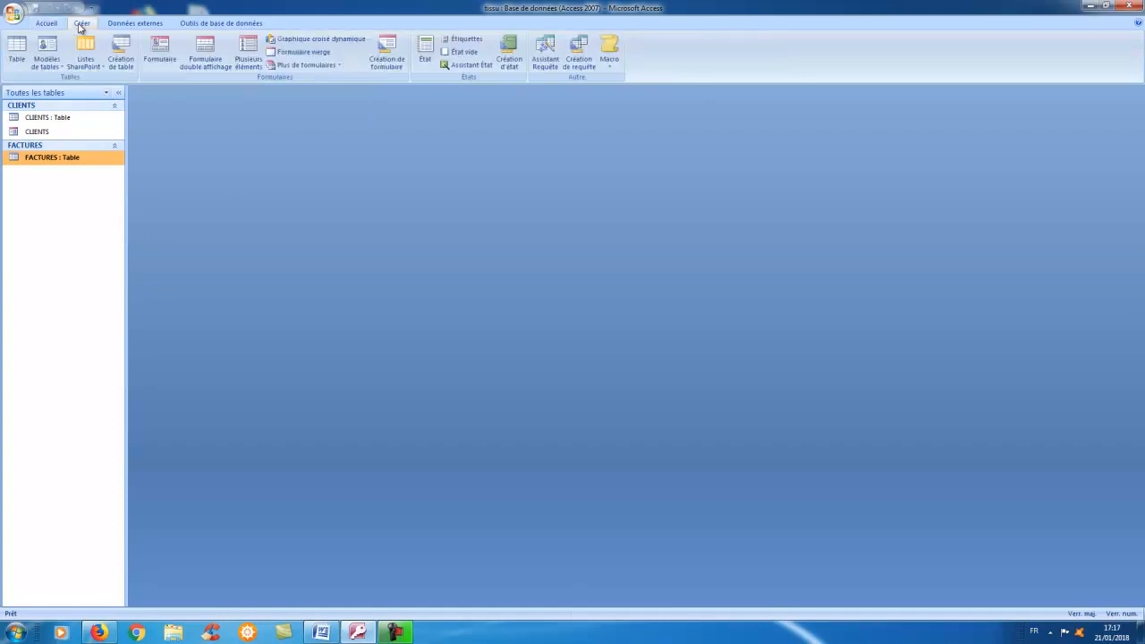
click(288, 65)
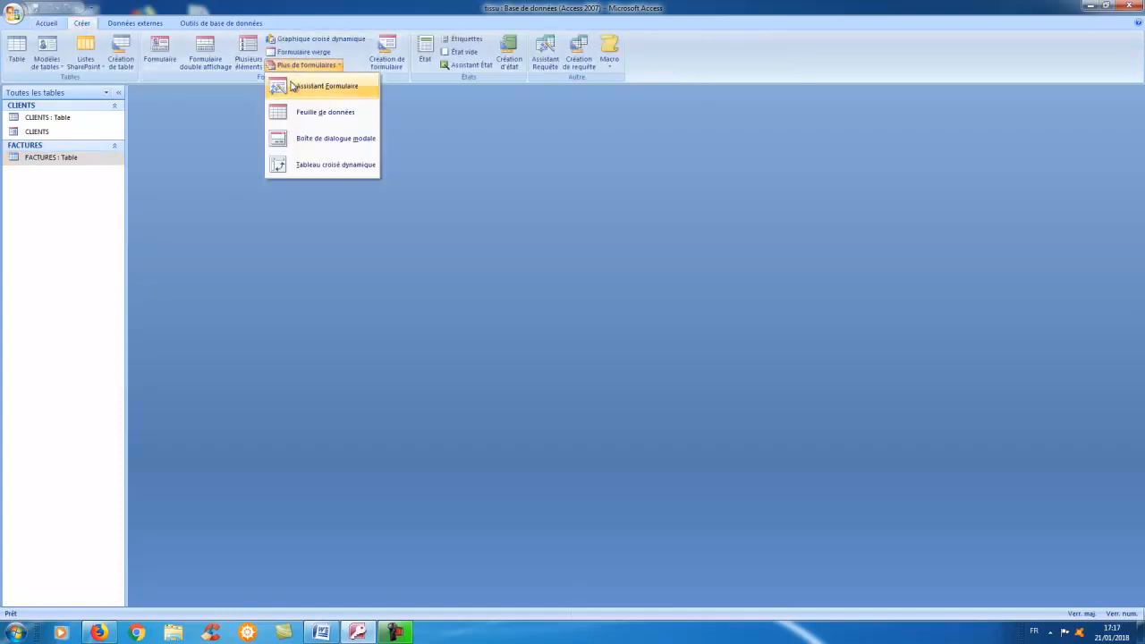
click(296, 87)
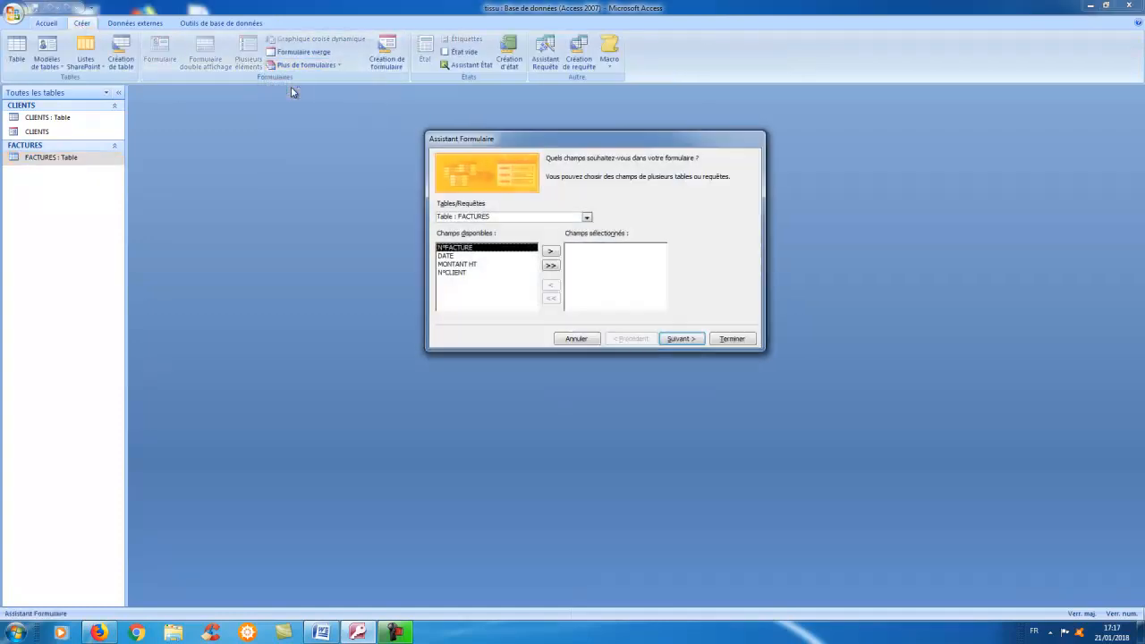
click(534, 221)
click(528, 220)
click(551, 265)
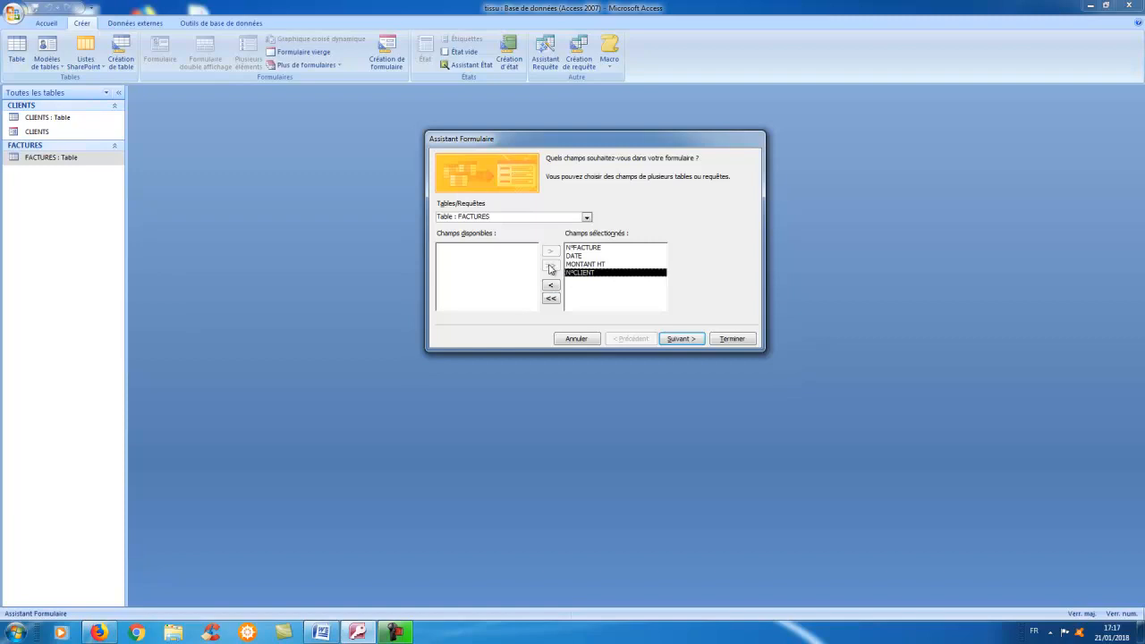
click(680, 341)
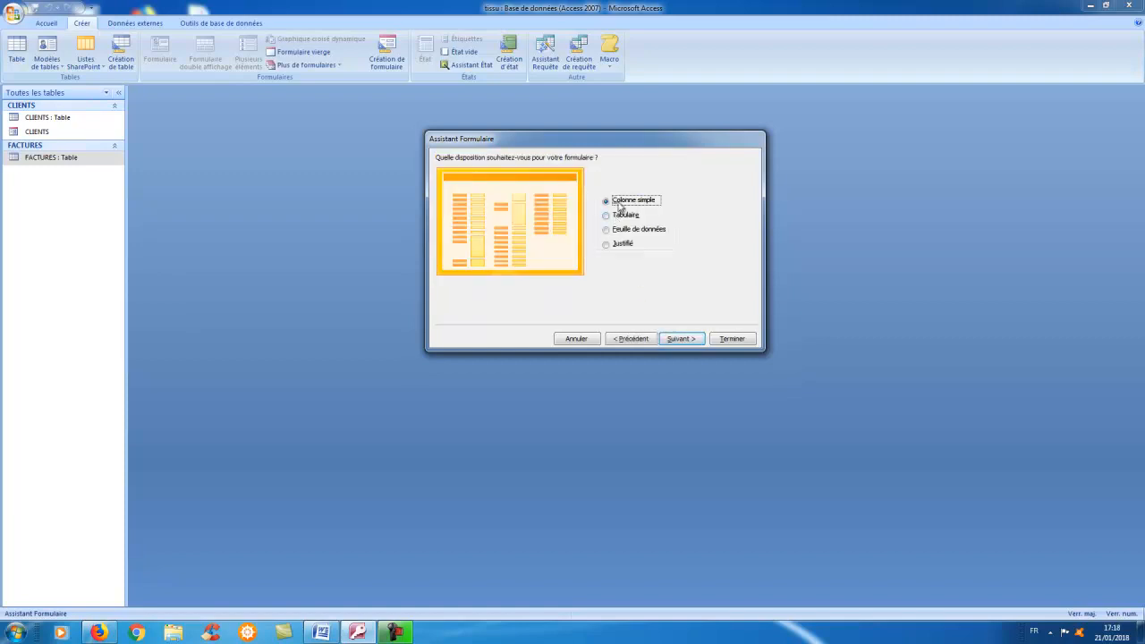
Keep the Colonne simple layout, apply the Médian style, and create the form titled FACTURES, opened for data entry
click(682, 338)
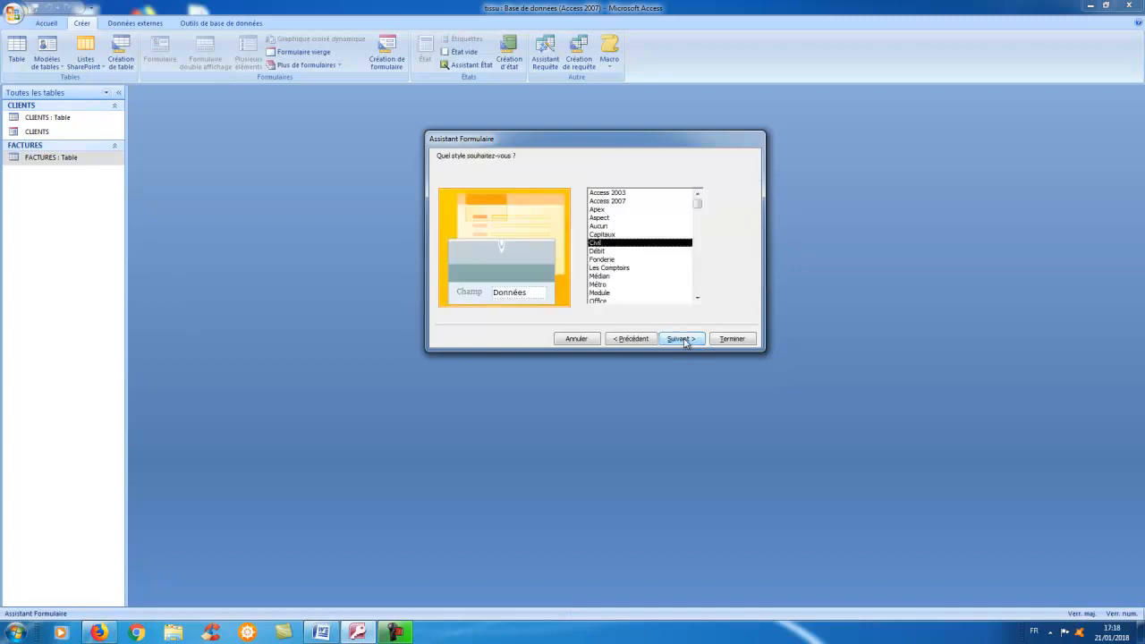
click(606, 277)
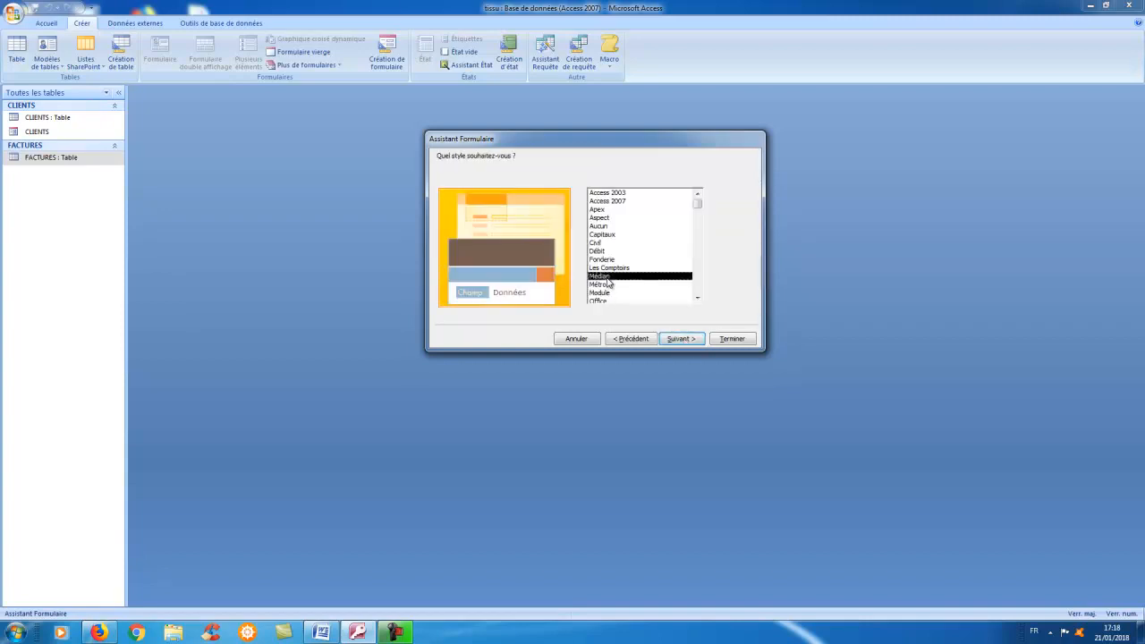
click(684, 339)
click(588, 171)
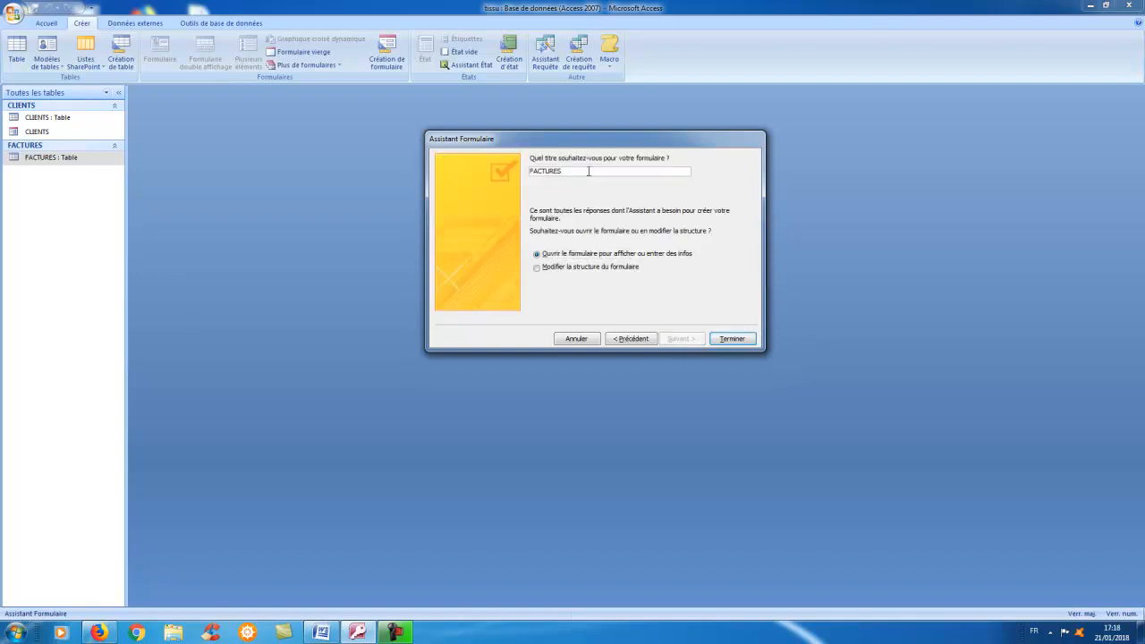
click(733, 339)
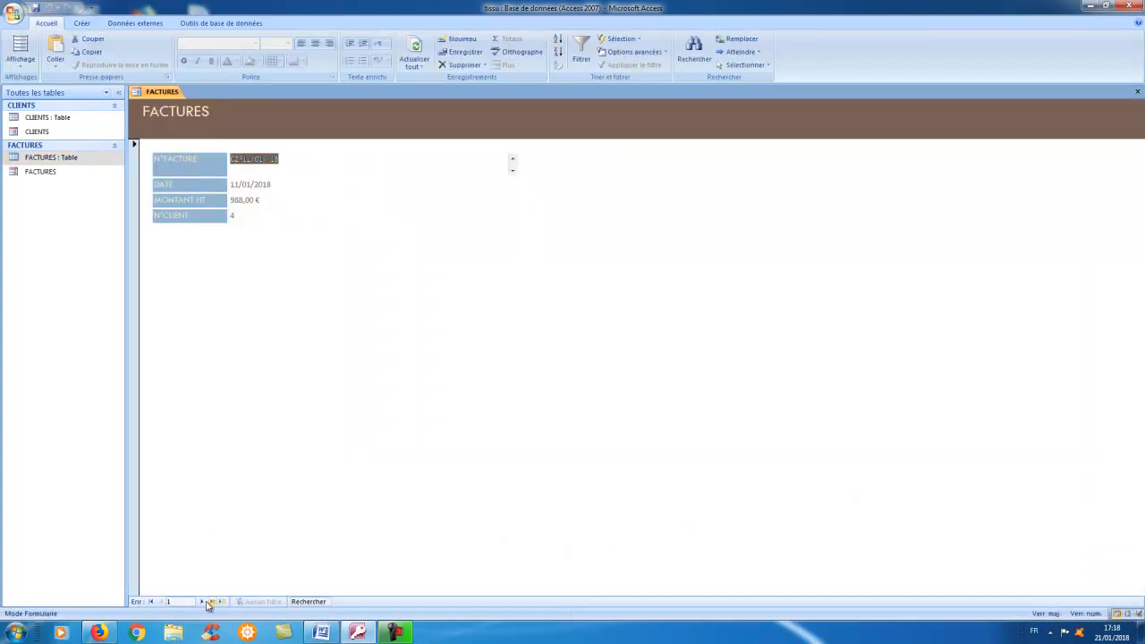
Start a new record in the FACTURES form with the invoice number and the date 14/01/2018
click(213, 606)
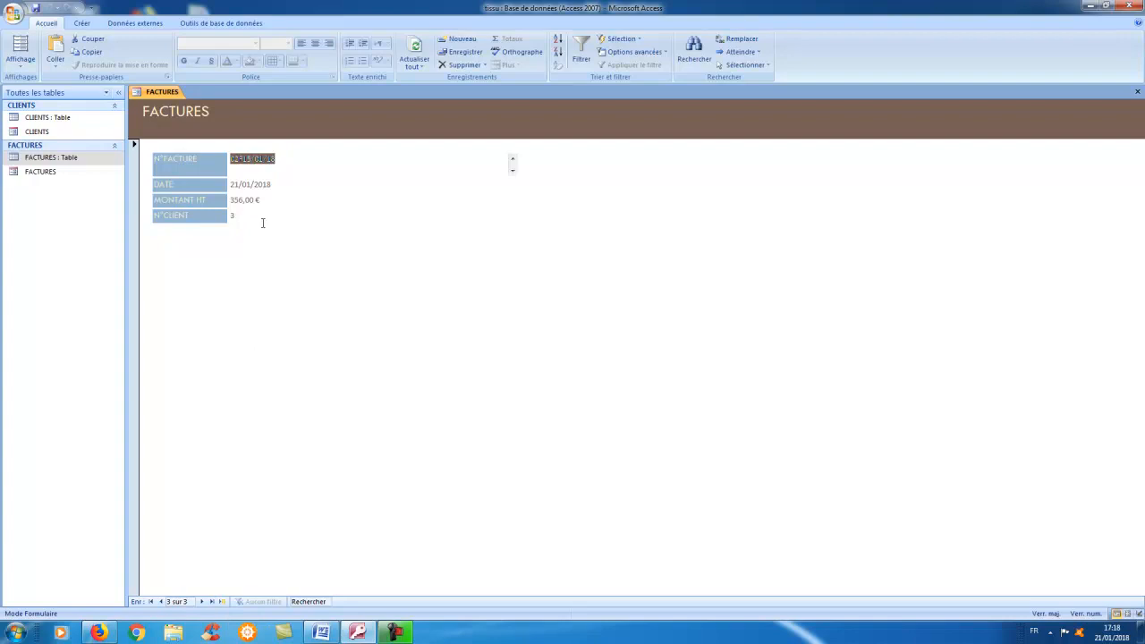
click(223, 608)
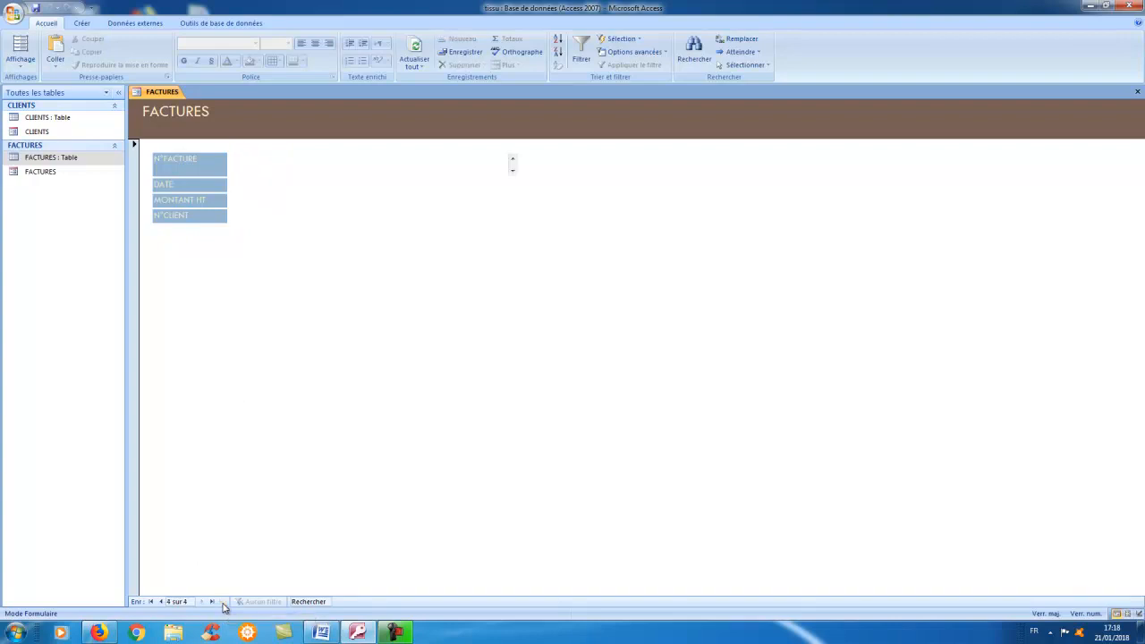
text(02F14/01/18)
key(Tab)
text(14/)
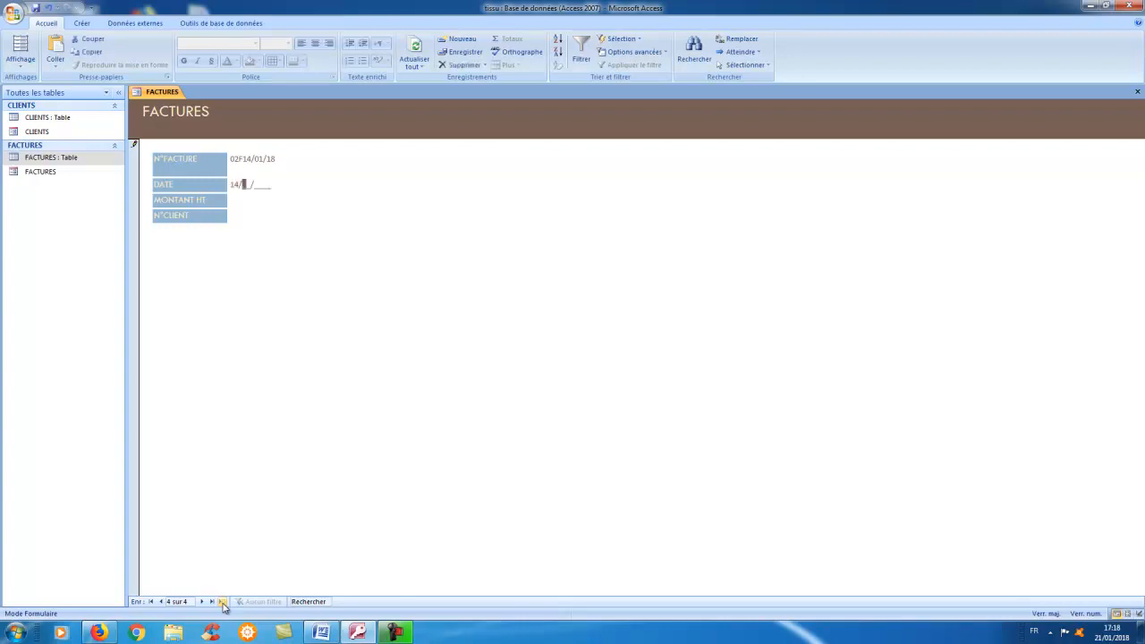
text(01/2018)
Enter 568 as the new invoice's MONTANT HT, fill in its client number, and move on to a blank record
key(Tab)
text(568)
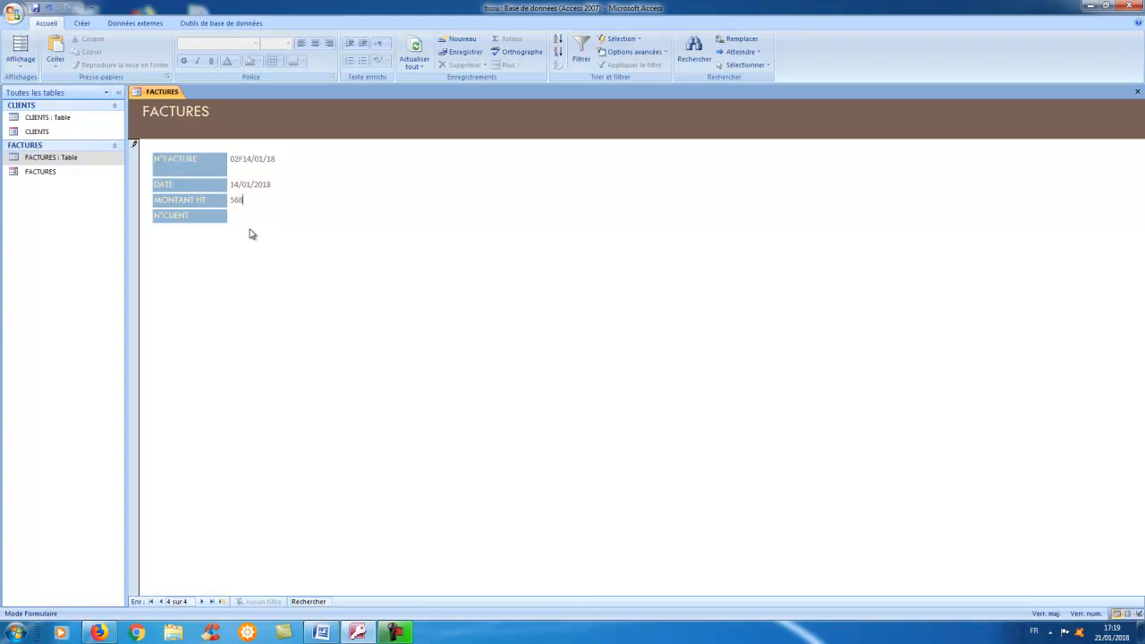
click(241, 217)
text(2)
key(Tab)
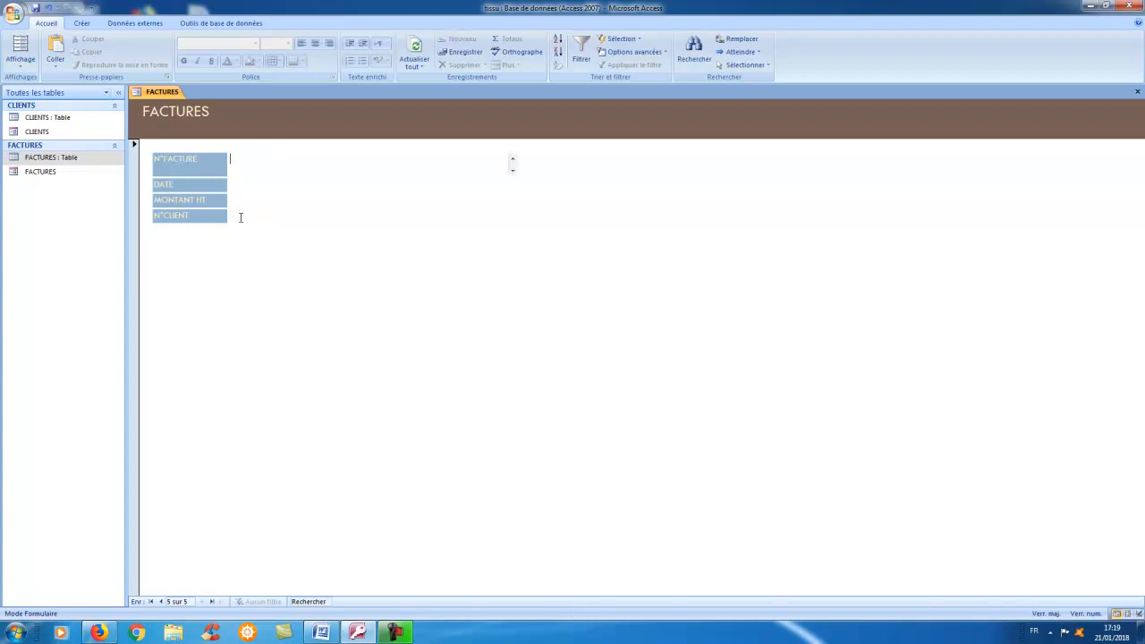